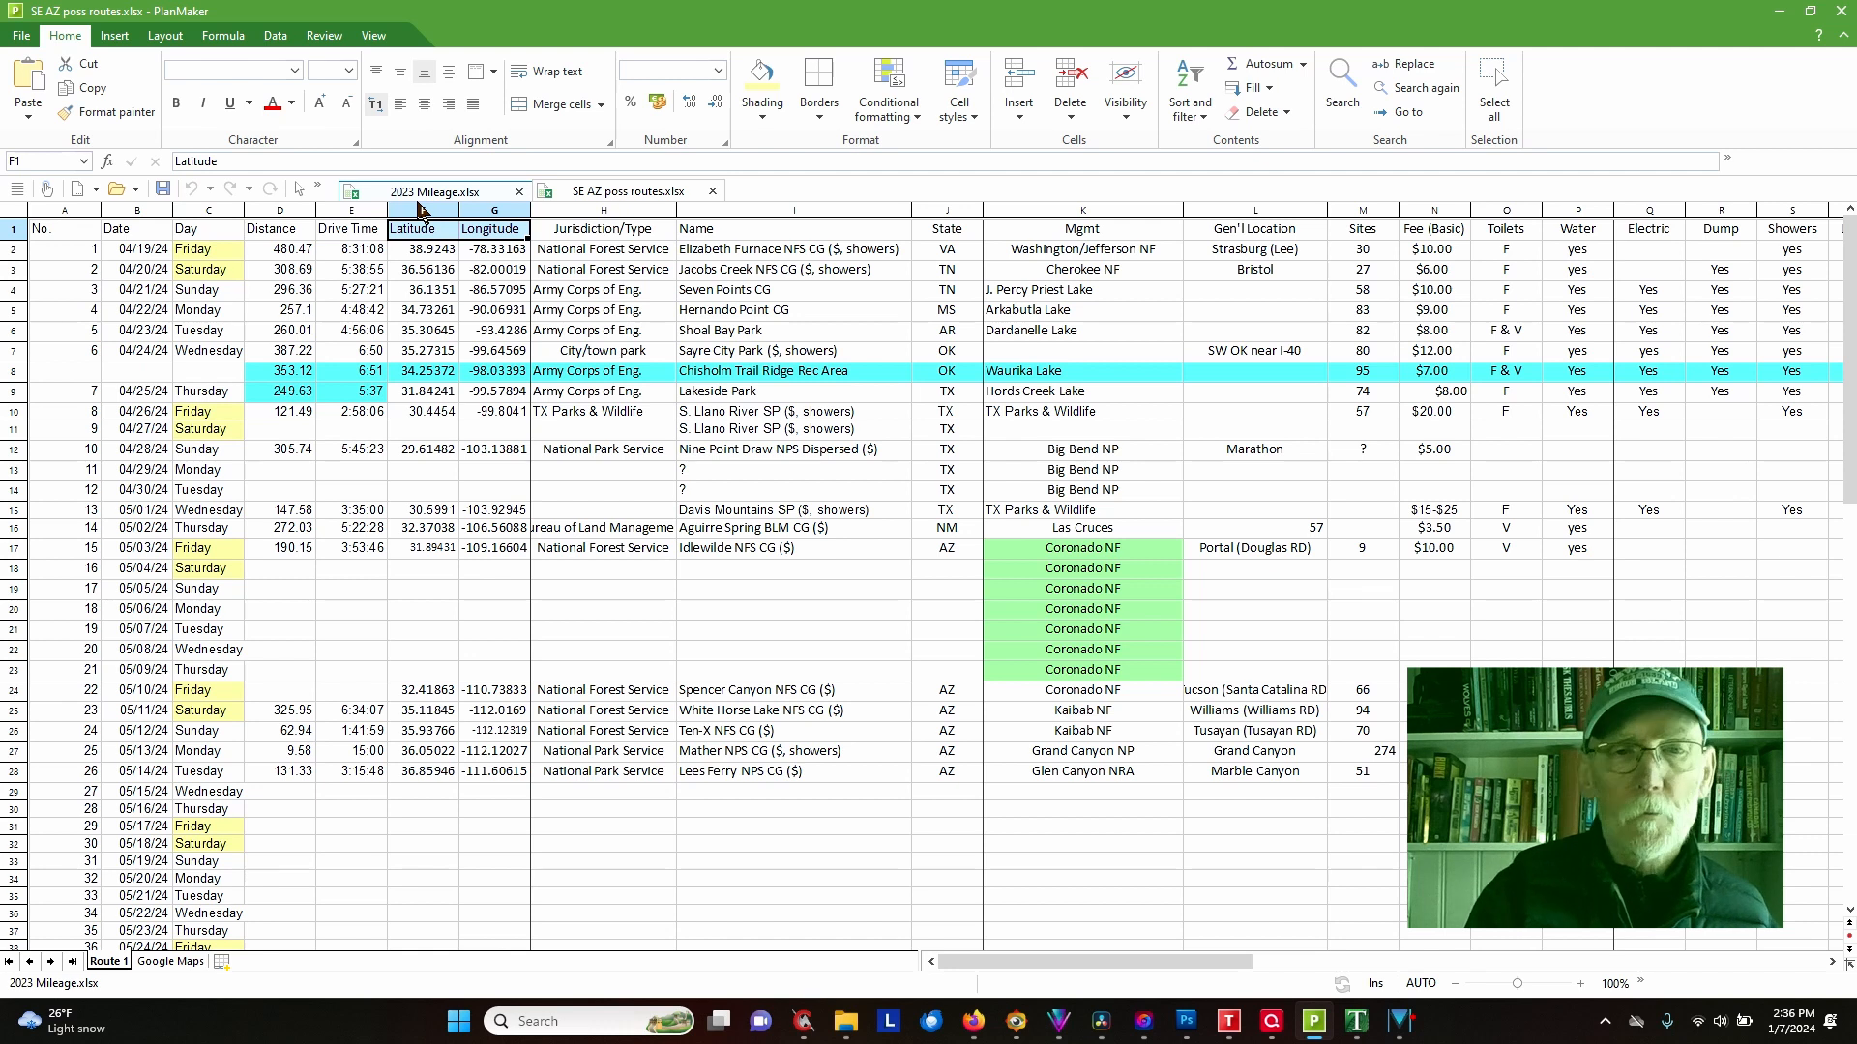
# Step: Select and copy the campground data from the Latitude through Notes columns, rows 1 to 28, on the Route 1 sheet
pyautogui.hotkey('shift', 'Down')
pyautogui.hotkey('shift', 'Down')
pyautogui.hotkey('shift', 'Down')
pyautogui.hotkey('shift', 'Down')
pyautogui.hotkey('shift', 'Down')
pyautogui.hotkey('shift', 'Down')
pyautogui.hotkey('shift', 'Down')
pyautogui.hotkey('shift', 'Down')
pyautogui.hotkey('shift', 'Down')
pyautogui.hotkey('shift', 'Down')
pyautogui.hotkey('shift', 'Down')
pyautogui.hotkey('shift', 'Down')
pyautogui.hotkey('shift', 'Down')
pyautogui.hotkey('shift', 'Down')
pyautogui.hotkey('shift', 'Down')
pyautogui.hotkey('shift', 'Down')
pyautogui.hotkey('shift', 'Down')
pyautogui.hotkey('shift', 'Down')
pyautogui.hotkey('shift', 'Down')
pyautogui.hotkey('shift', 'Down')
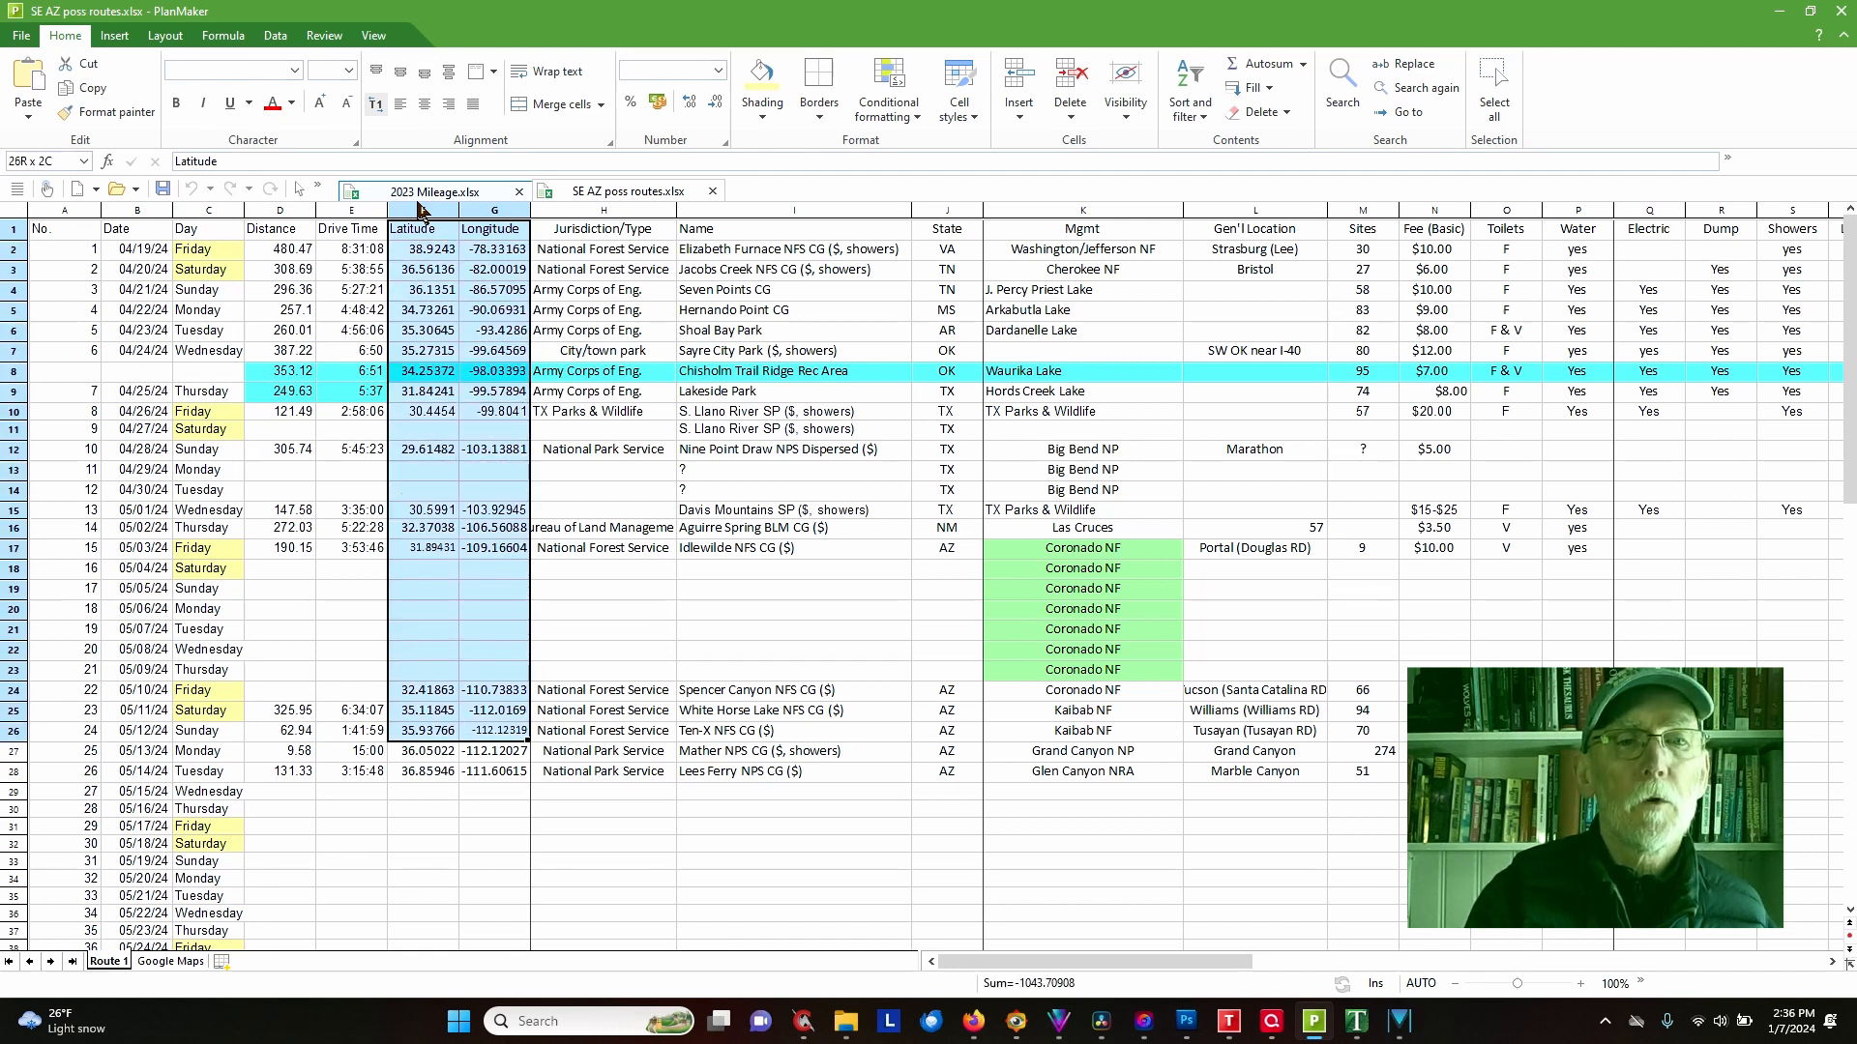
pyautogui.hotkey('shift', 'Down')
pyautogui.hotkey('shift', 'Down')
pyautogui.hotkey('shift', 'Right')
pyautogui.hotkey('shift', 'Right')
pyautogui.hotkey('shift', 'Right')
pyautogui.hotkey('shift', 'Right')
pyautogui.hotkey('shift', 'Right')
pyautogui.hotkey('shift', 'Right')
pyautogui.hotkey('shift', 'Right')
pyautogui.hotkey('shift', 'Right')
pyautogui.hotkey('shift', 'Right')
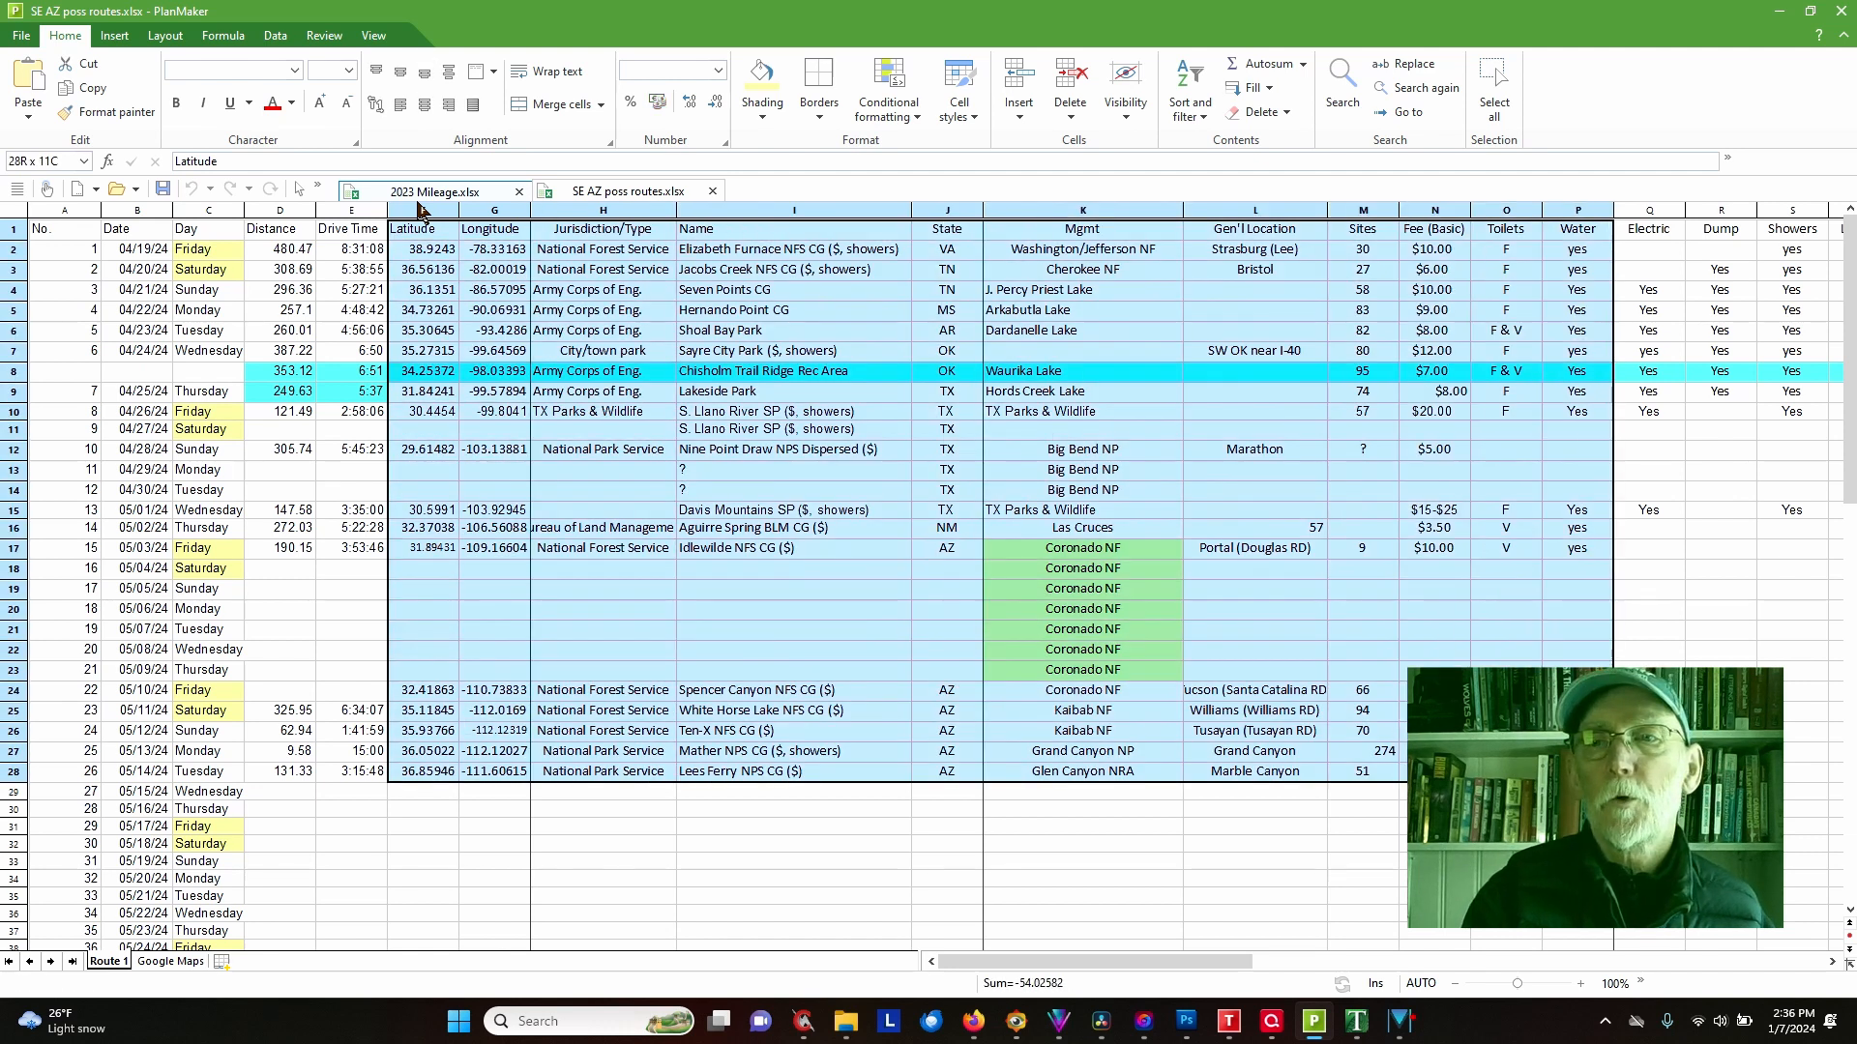
pyautogui.hotkey('shift', 'Right')
pyautogui.hotkey('shift', 'Right')
pyautogui.hotkey('shift', 'Right')
pyautogui.hotkey('shift', 'Right')
pyautogui.hotkey('shift', 'Right')
pyautogui.hotkey('shift', 'Right')
pyautogui.hotkey('shift', 'Right')
pyautogui.hotkey('shift', 'Right')
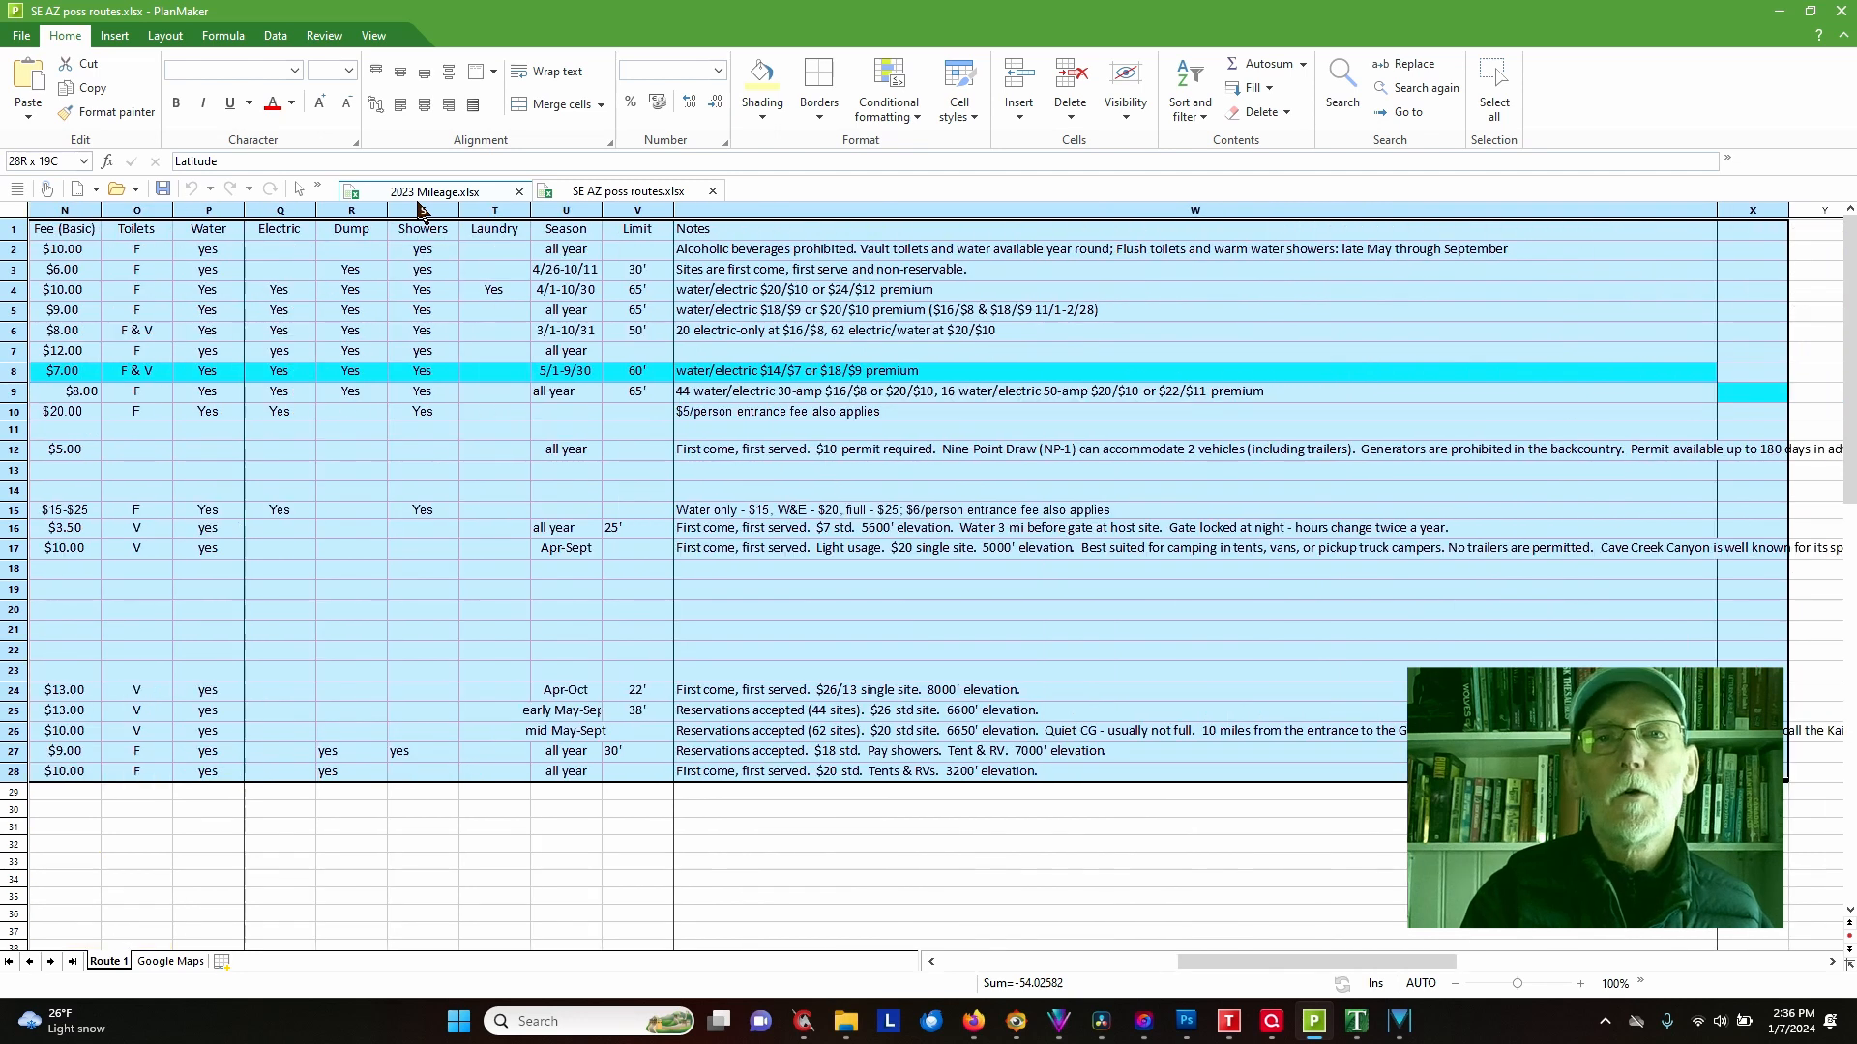
pyautogui.hotkey('shift', 'Left')
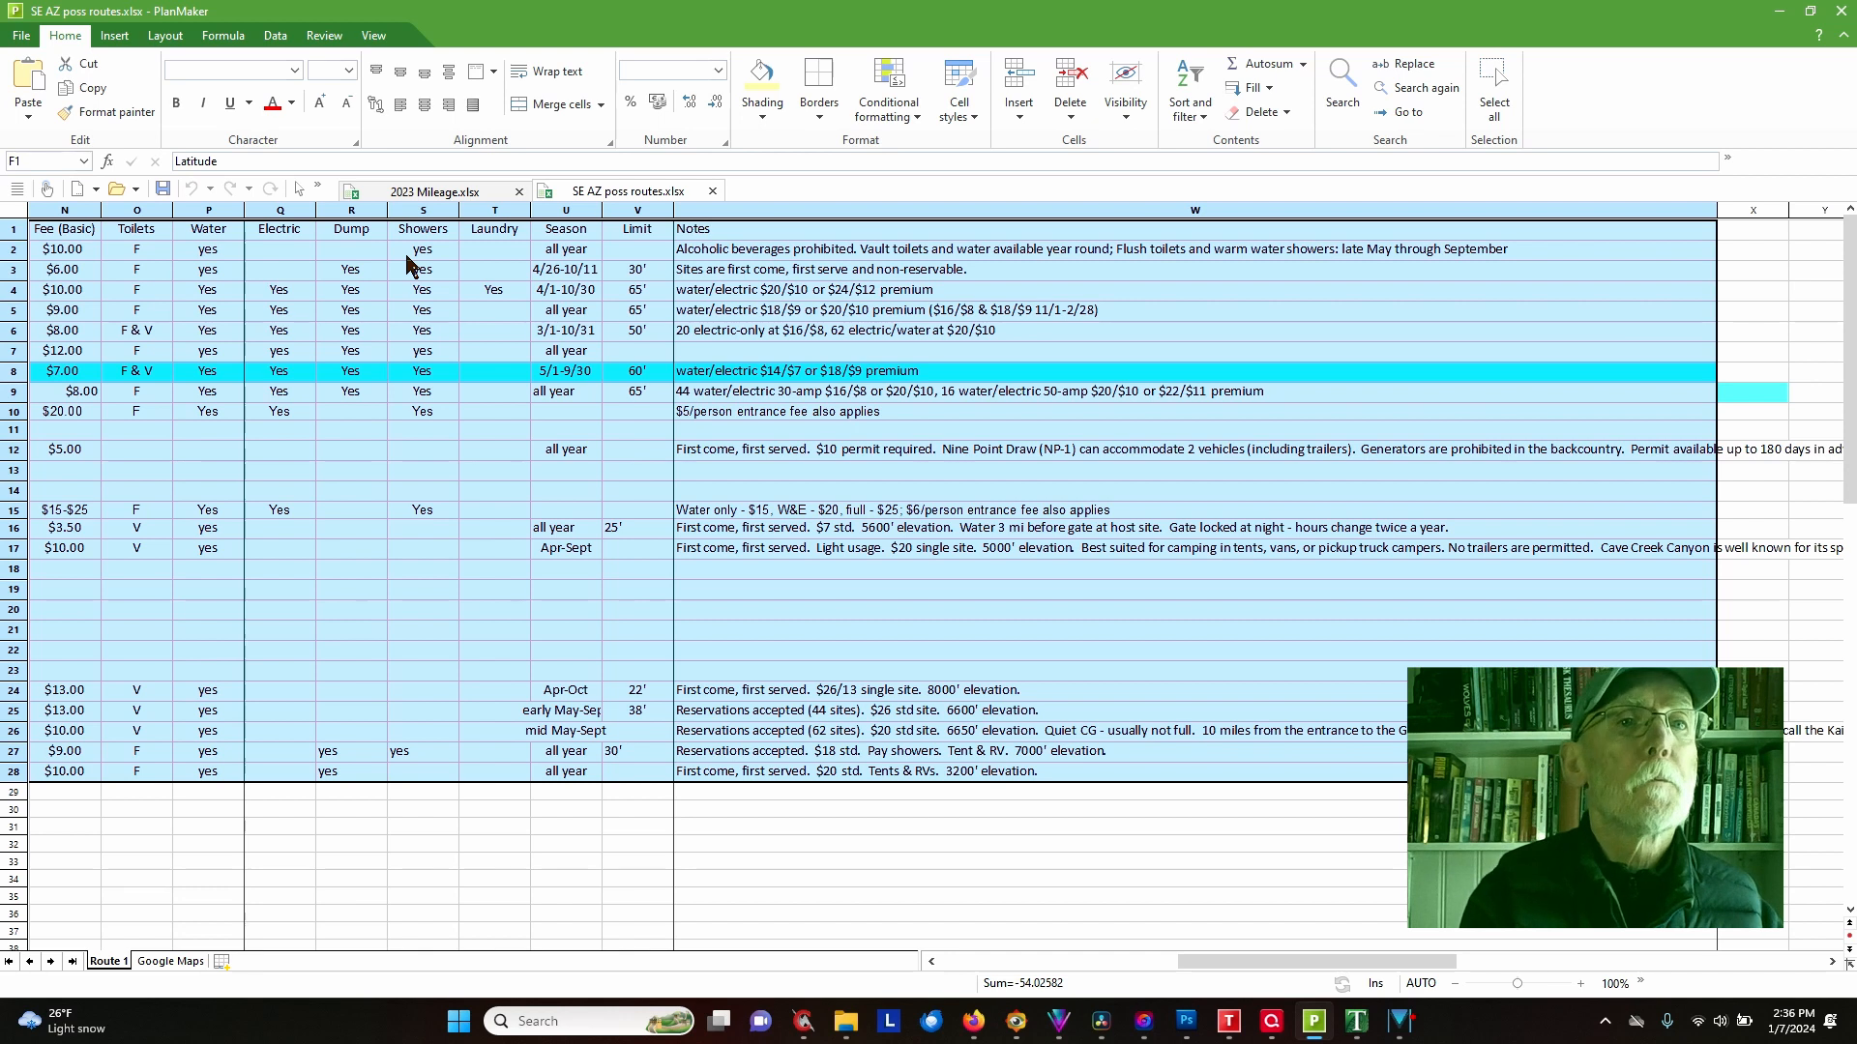
# Step: Create a new blank workbook and paste the copied campground data starting at cell A1
pyautogui.click(22, 37)
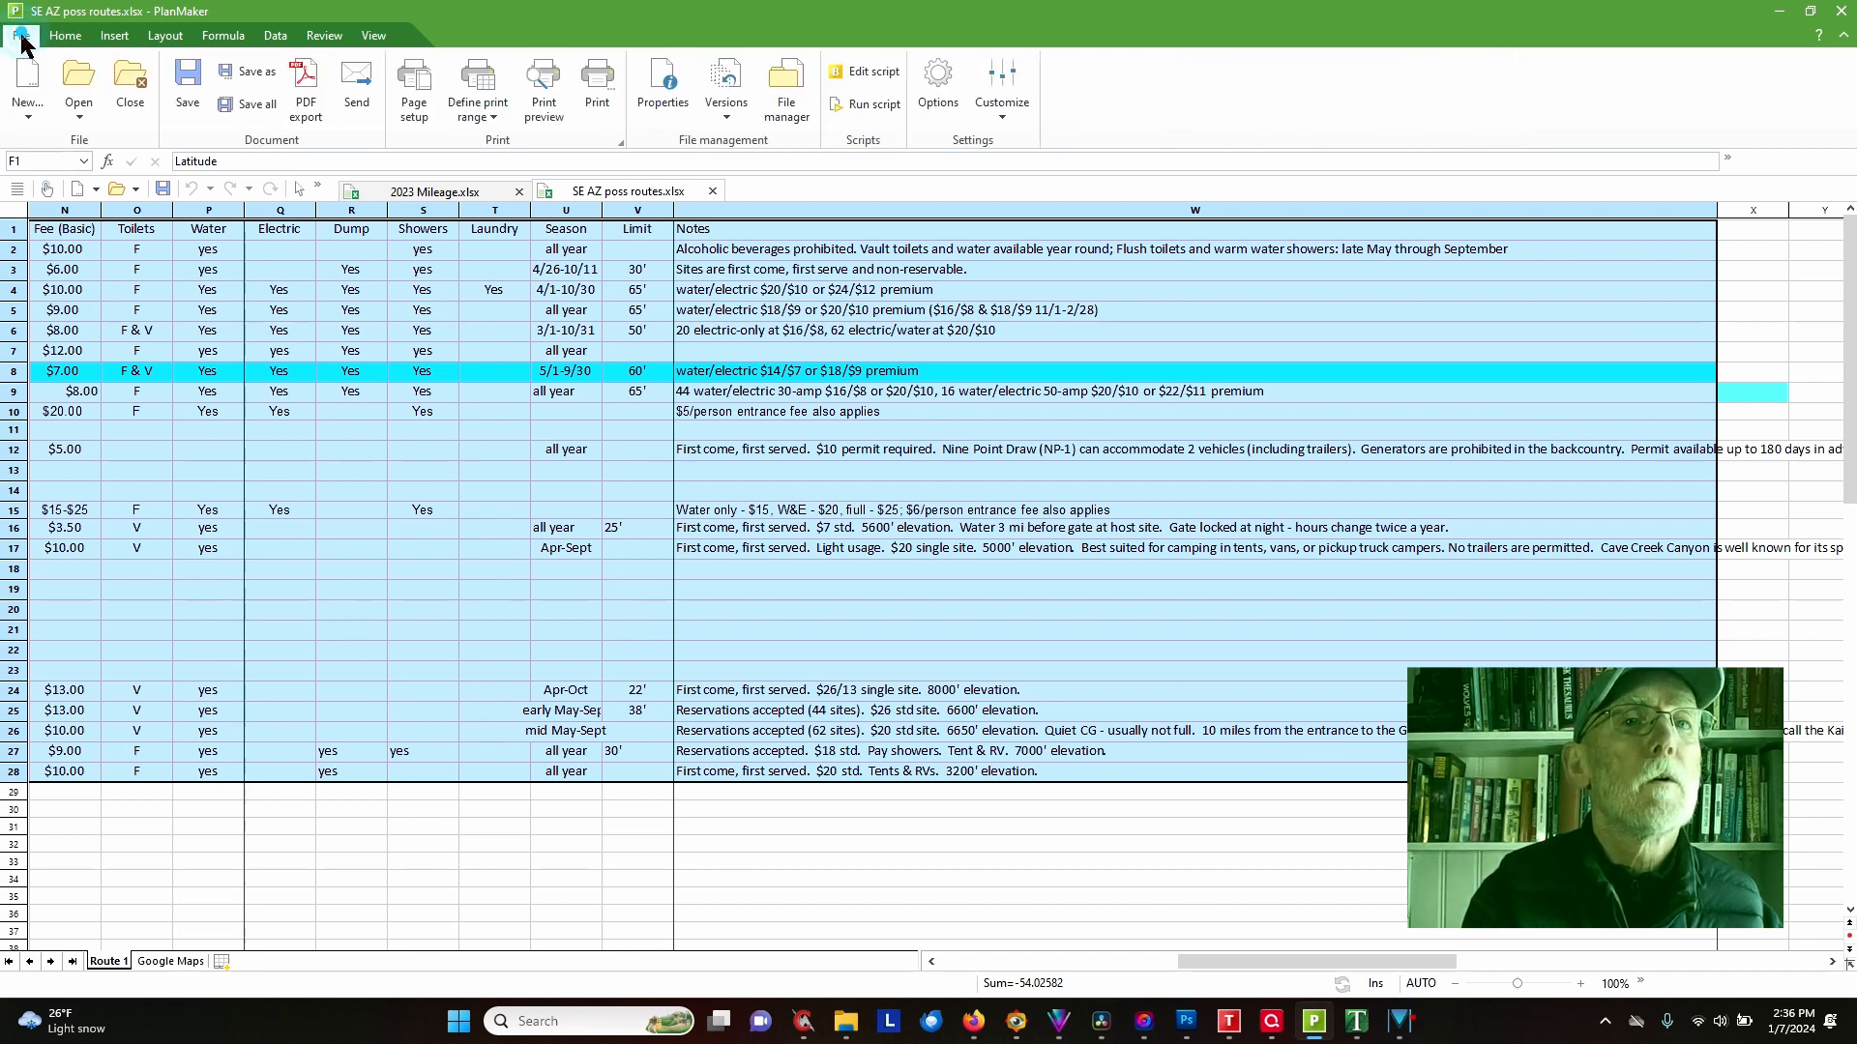
pyautogui.click(34, 96)
pyautogui.doubleClick(703, 547)
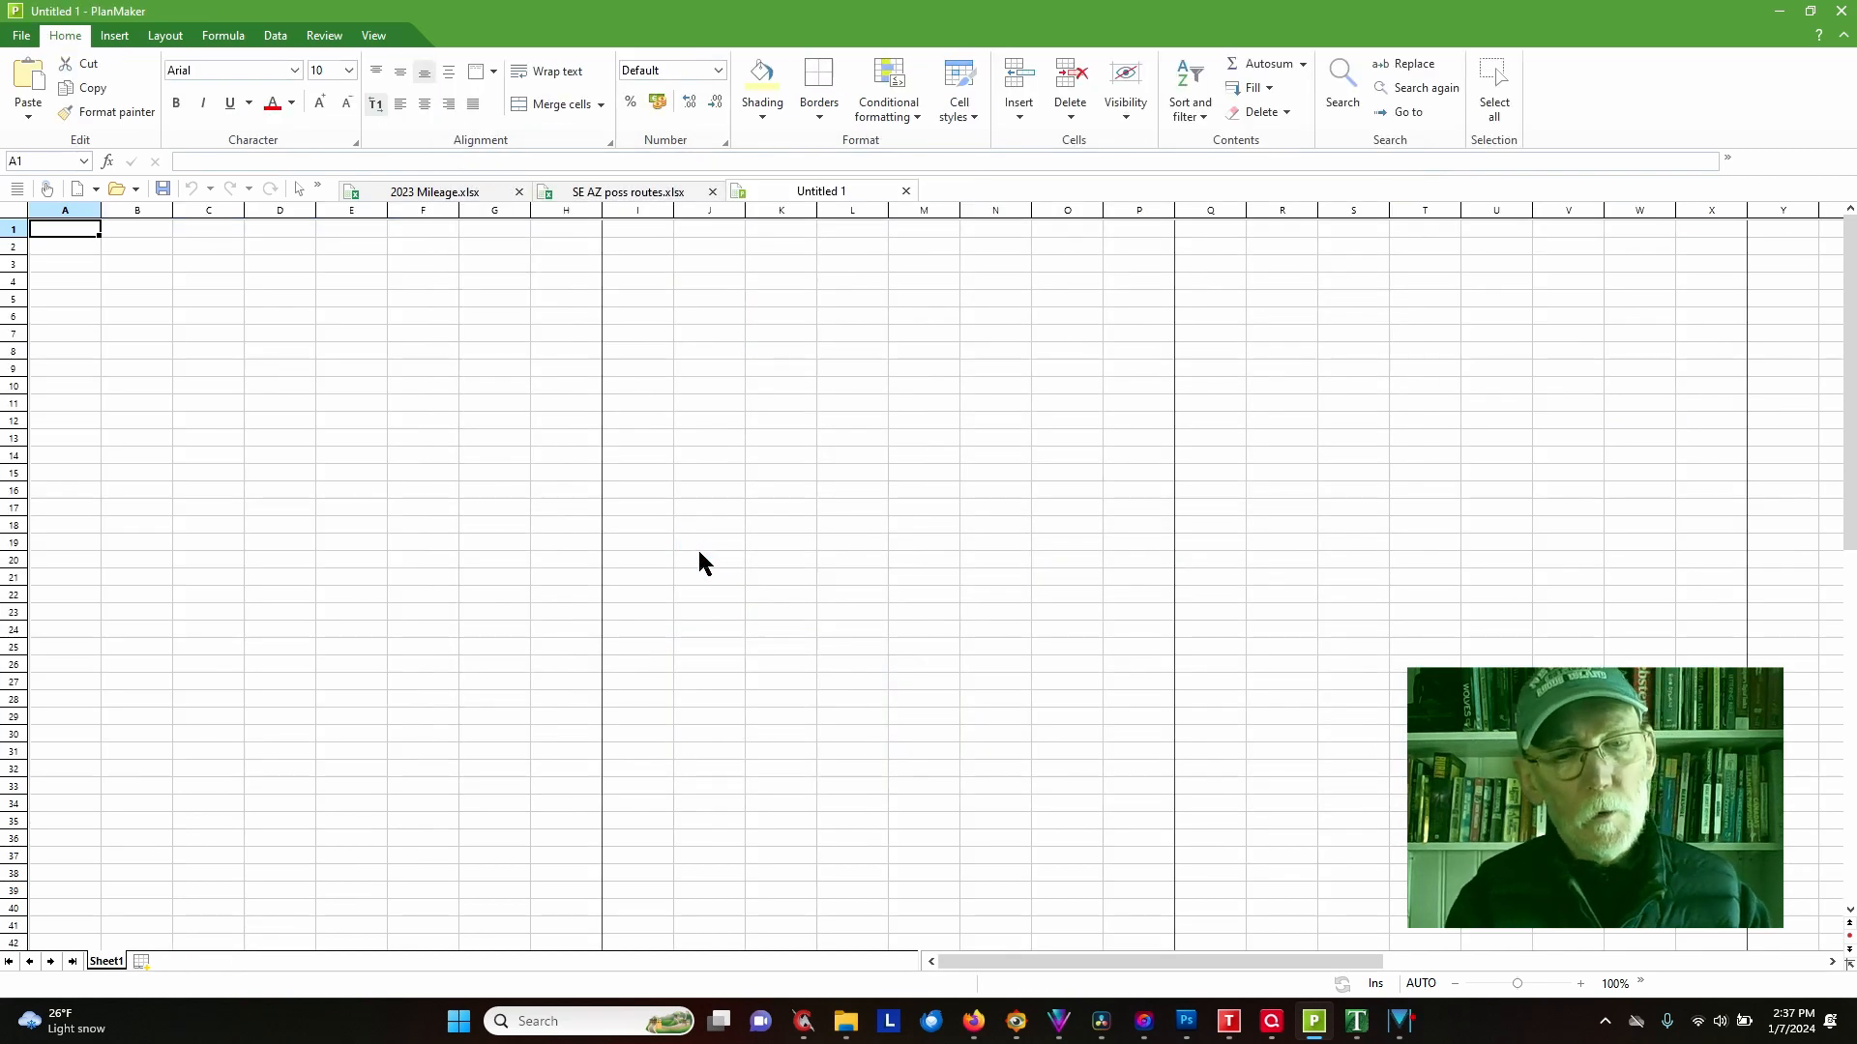
pyautogui.hotkey('ctrl', 'v')
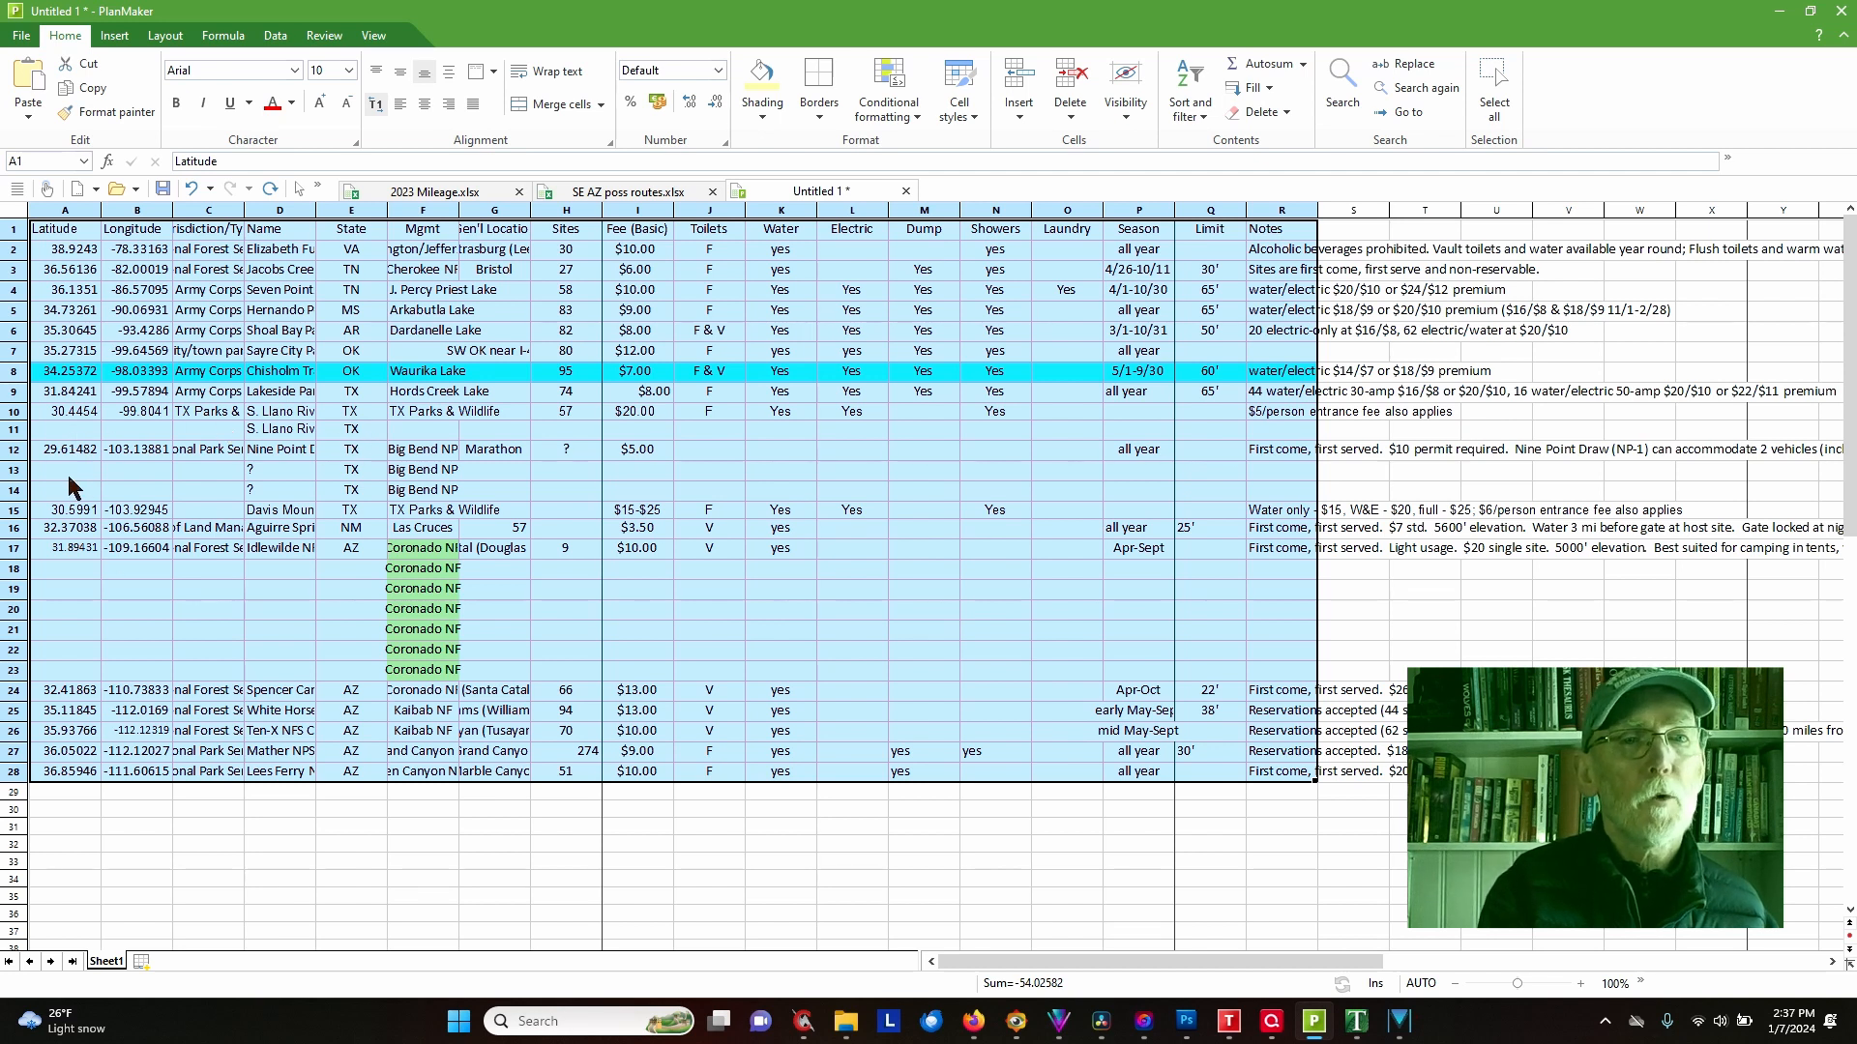
# Step: Try to remove rows 11, 13, 14 and 18 through 23, which lack coordinates, all in one operation
pyautogui.click(20, 432)
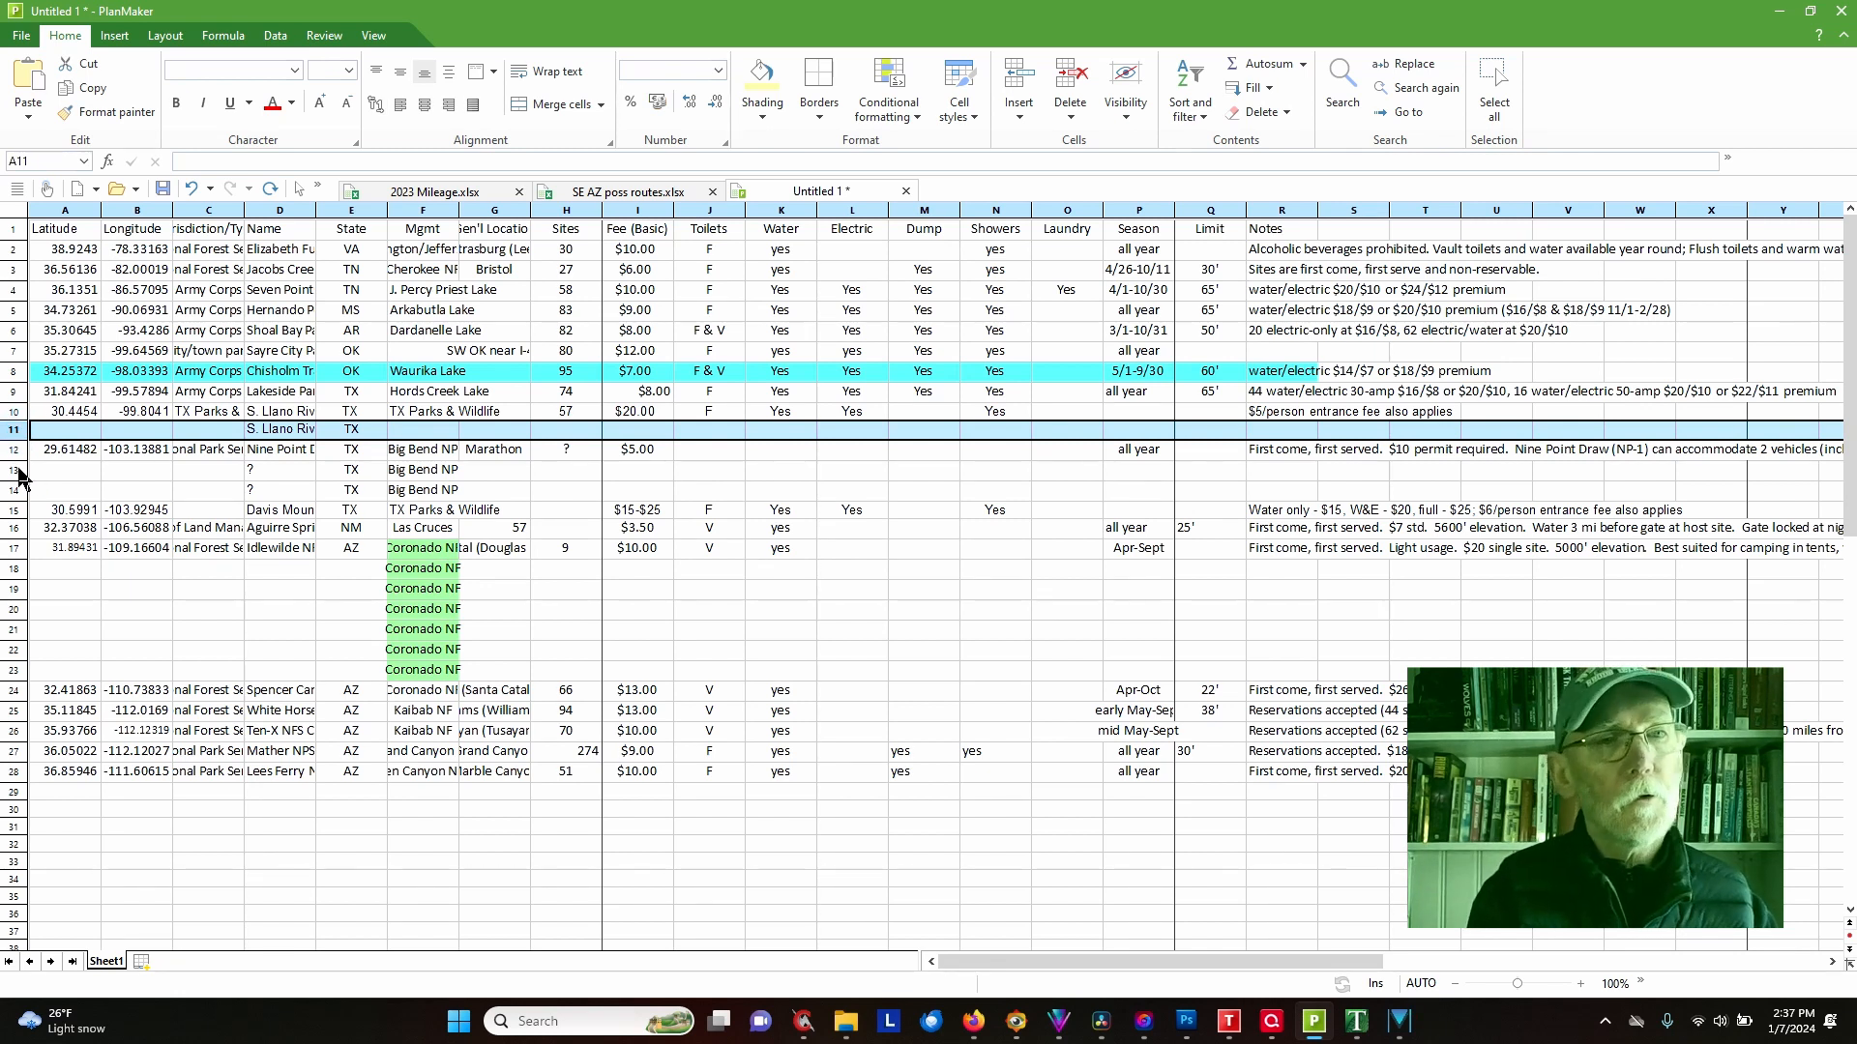
pyautogui.keyDown('ctrl'); pyautogui.click(20, 473); pyautogui.keyUp('ctrl')
pyautogui.keyDown('ctrl'); pyautogui.click(18, 490); pyautogui.keyUp('ctrl')
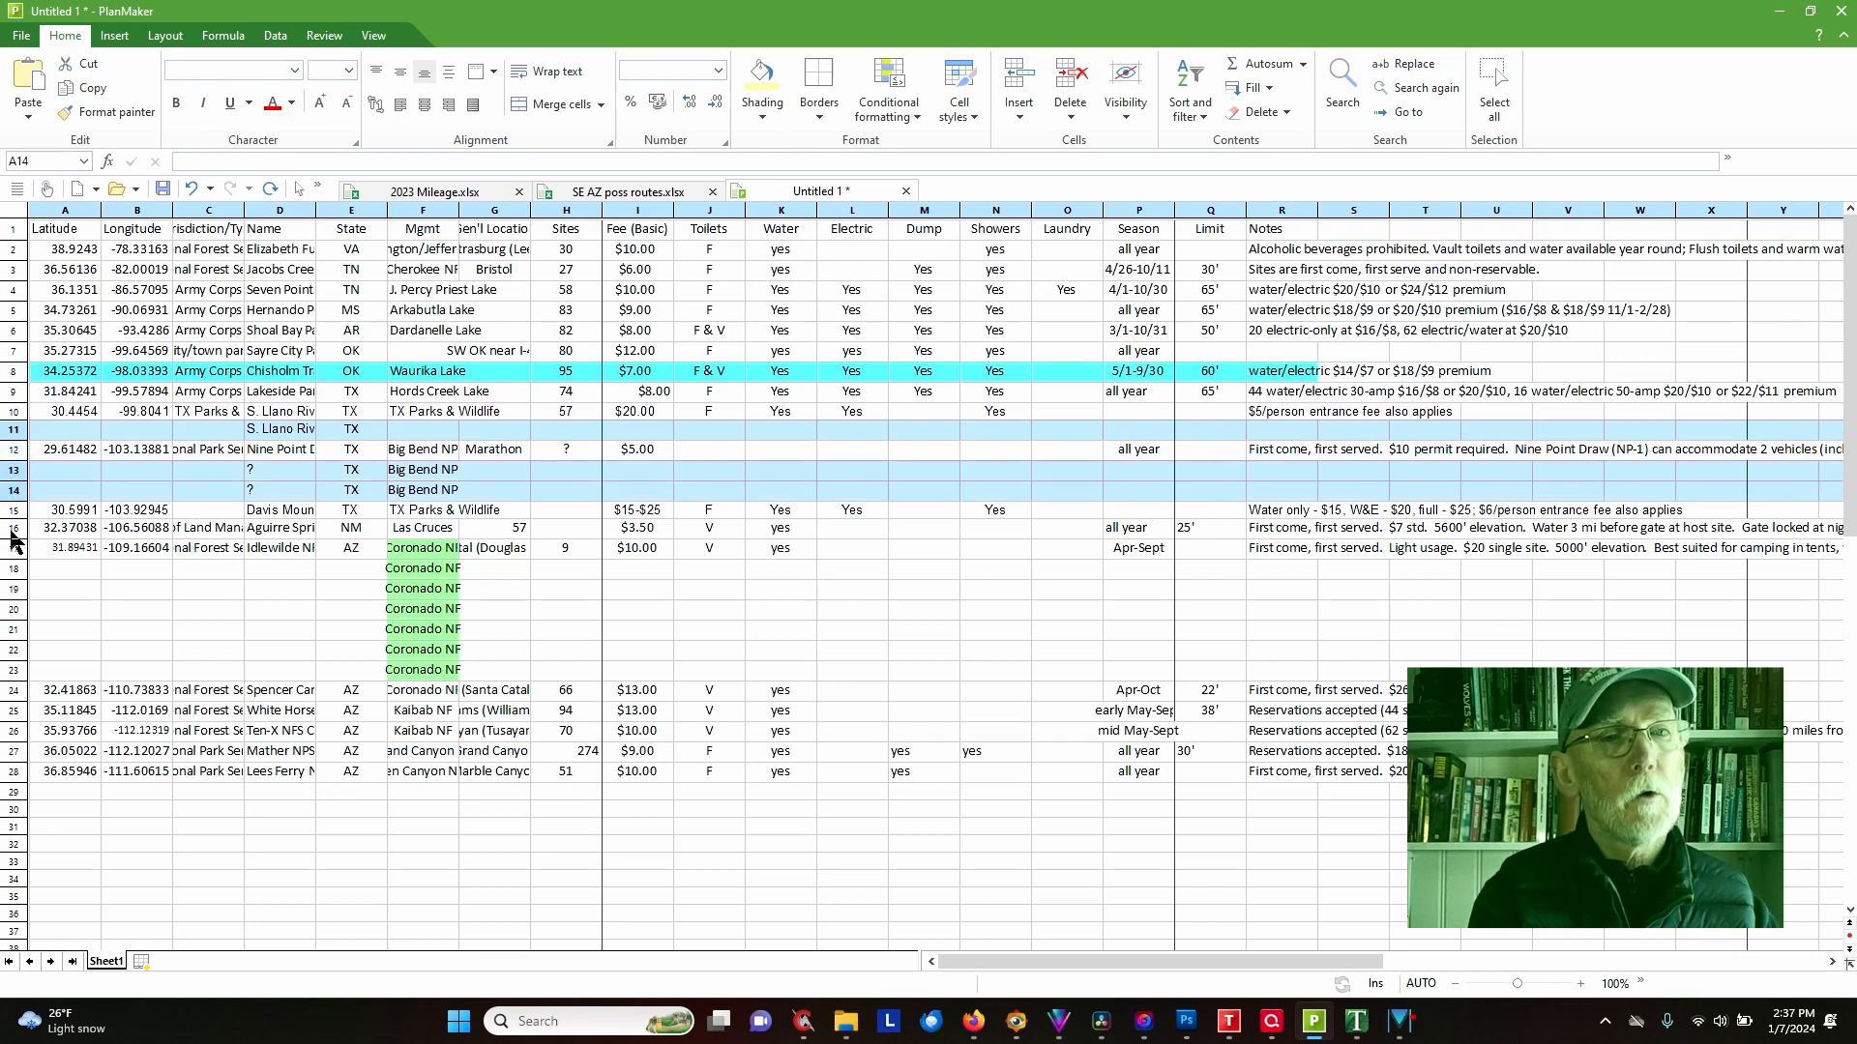
pyautogui.keyDown('ctrl'); pyautogui.click(12, 570); pyautogui.keyUp('ctrl')
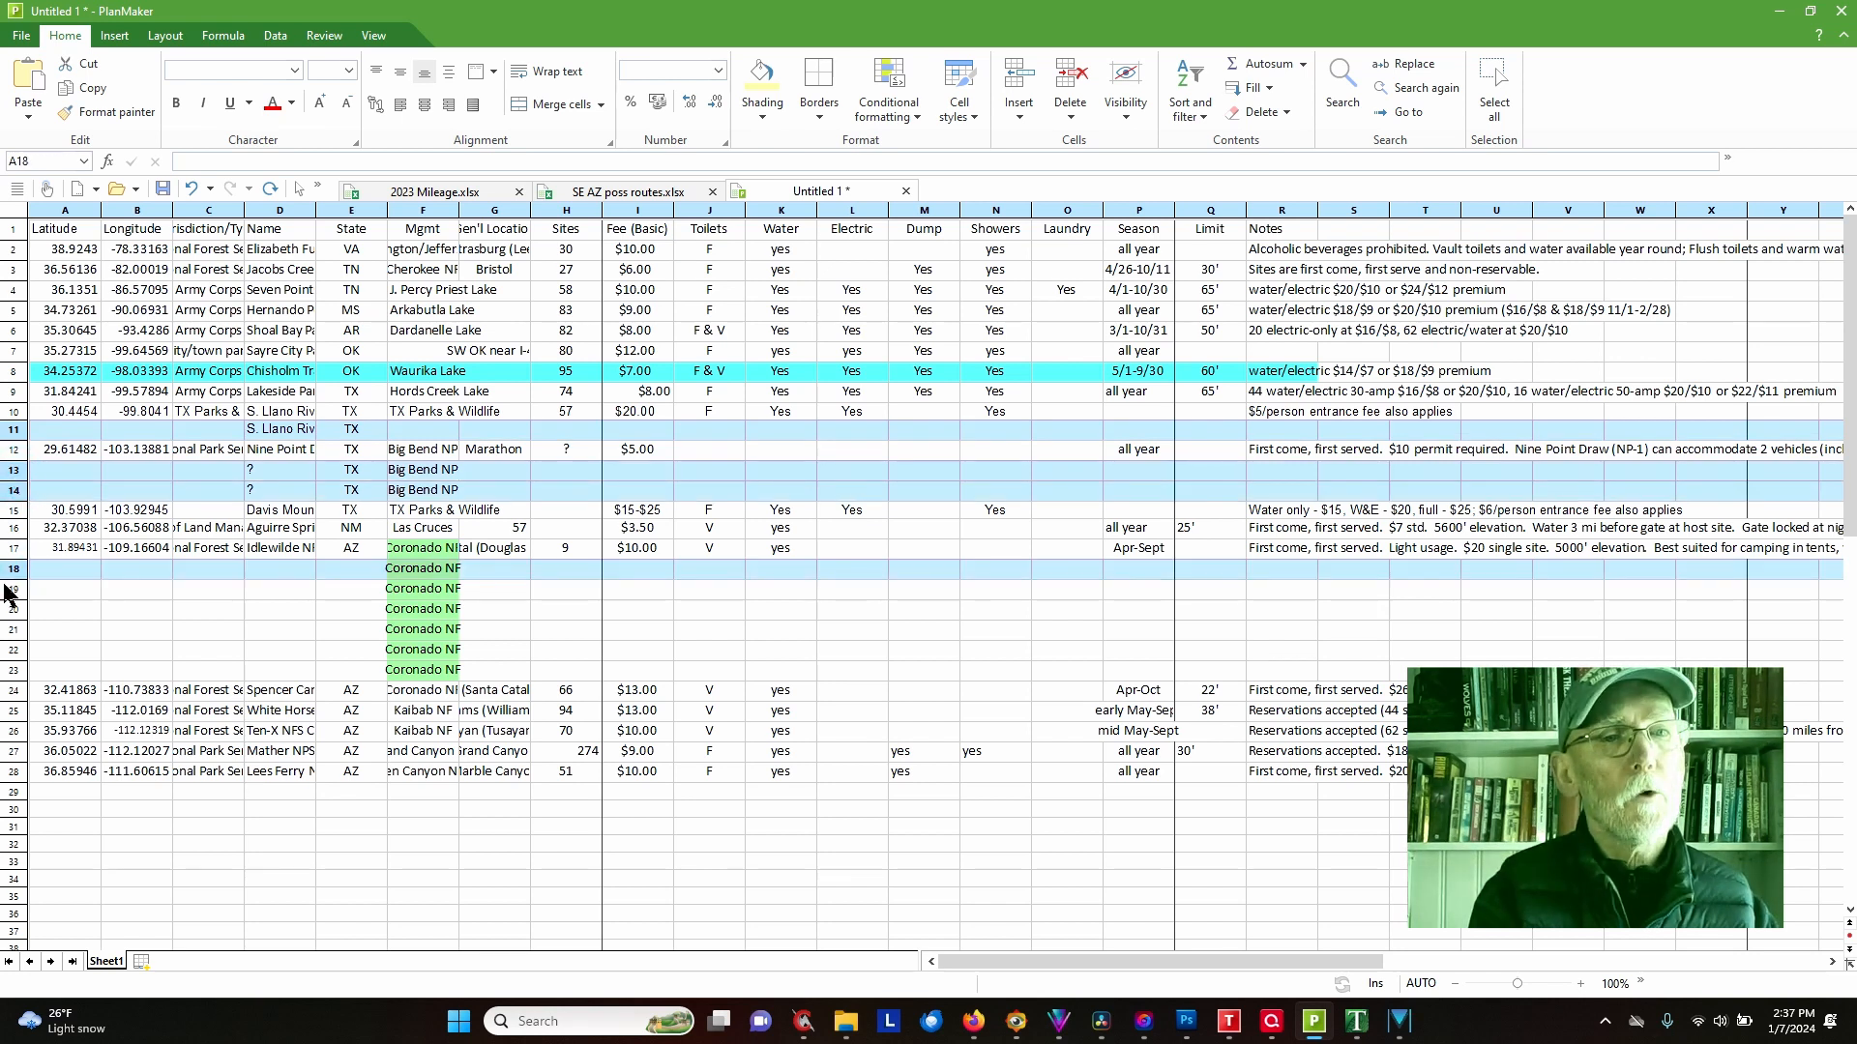
pyautogui.keyDown('ctrl'); pyautogui.click(16, 589); pyautogui.keyUp('ctrl')
pyautogui.keyDown('ctrl'); pyautogui.click(16, 612); pyautogui.keyUp('ctrl')
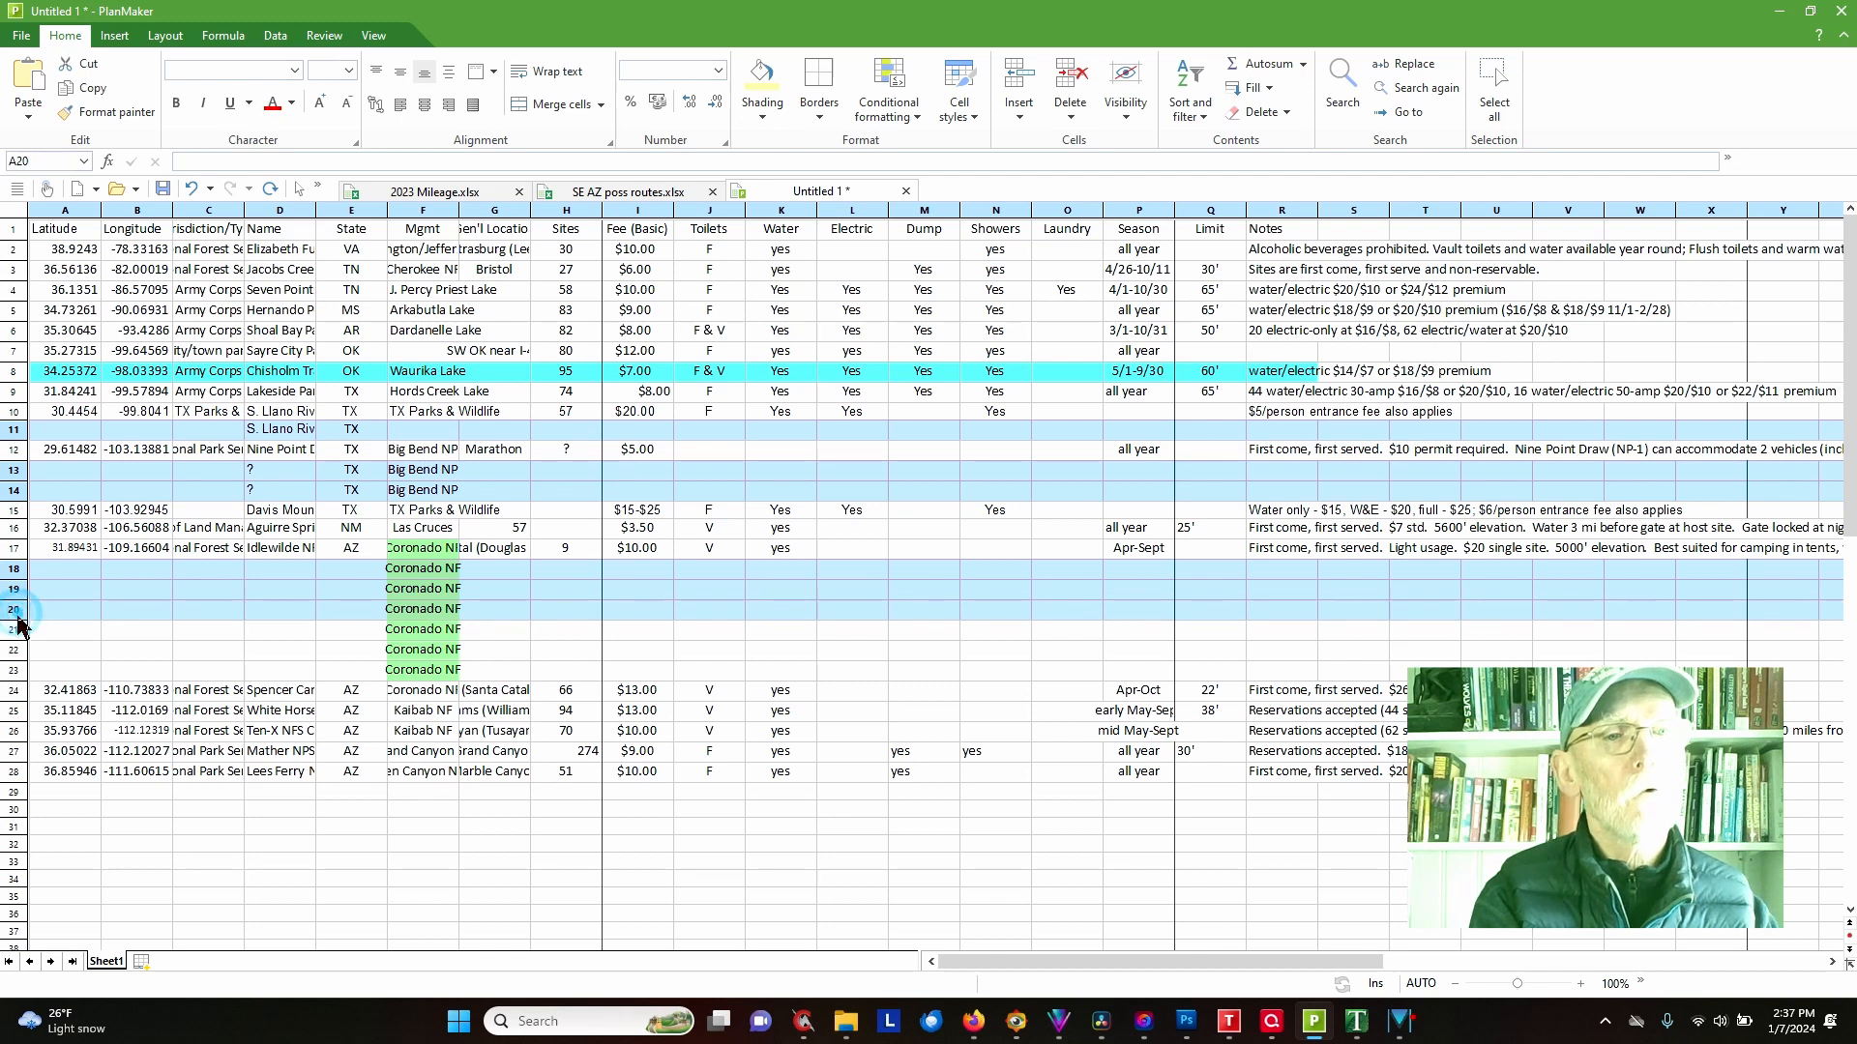
pyautogui.keyDown('ctrl'); pyautogui.click(16, 630); pyautogui.keyUp('ctrl')
pyautogui.keyDown('ctrl'); pyautogui.click(15, 650); pyautogui.keyUp('ctrl')
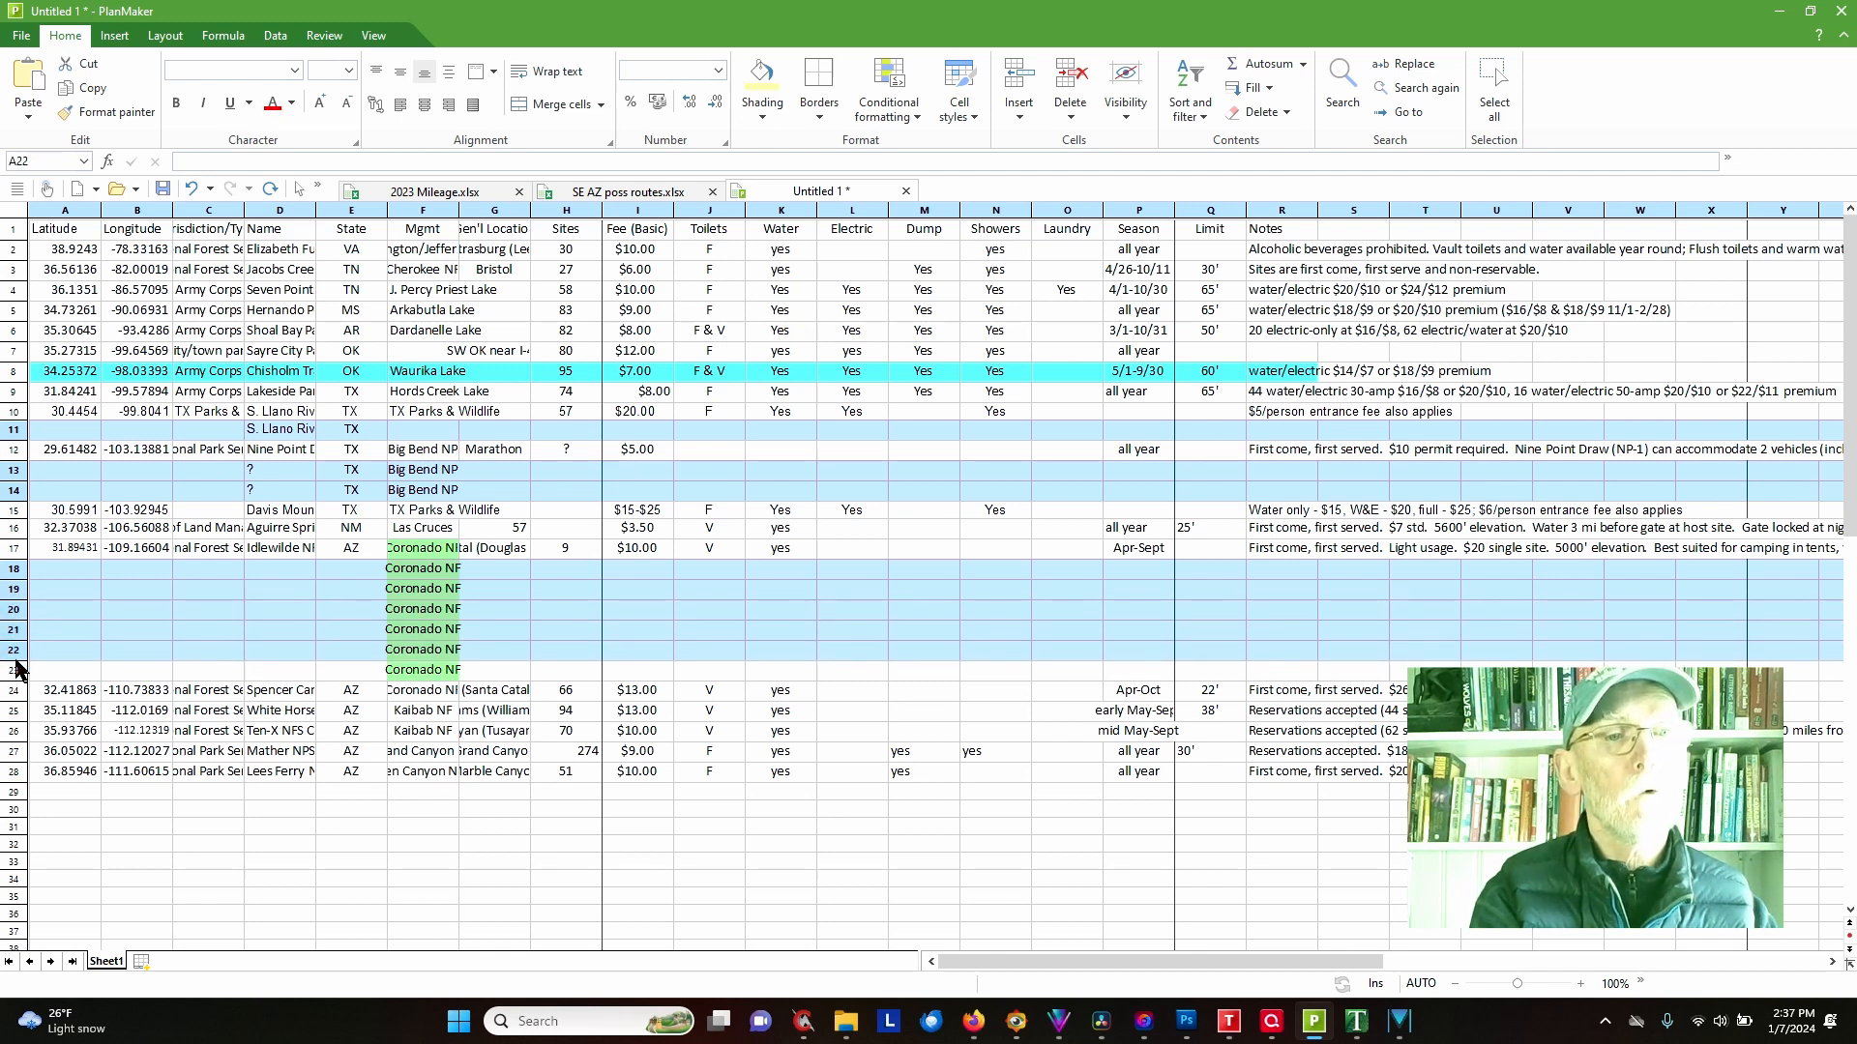
pyautogui.keyDown('ctrl'); pyautogui.click(16, 670); pyautogui.keyUp('ctrl')
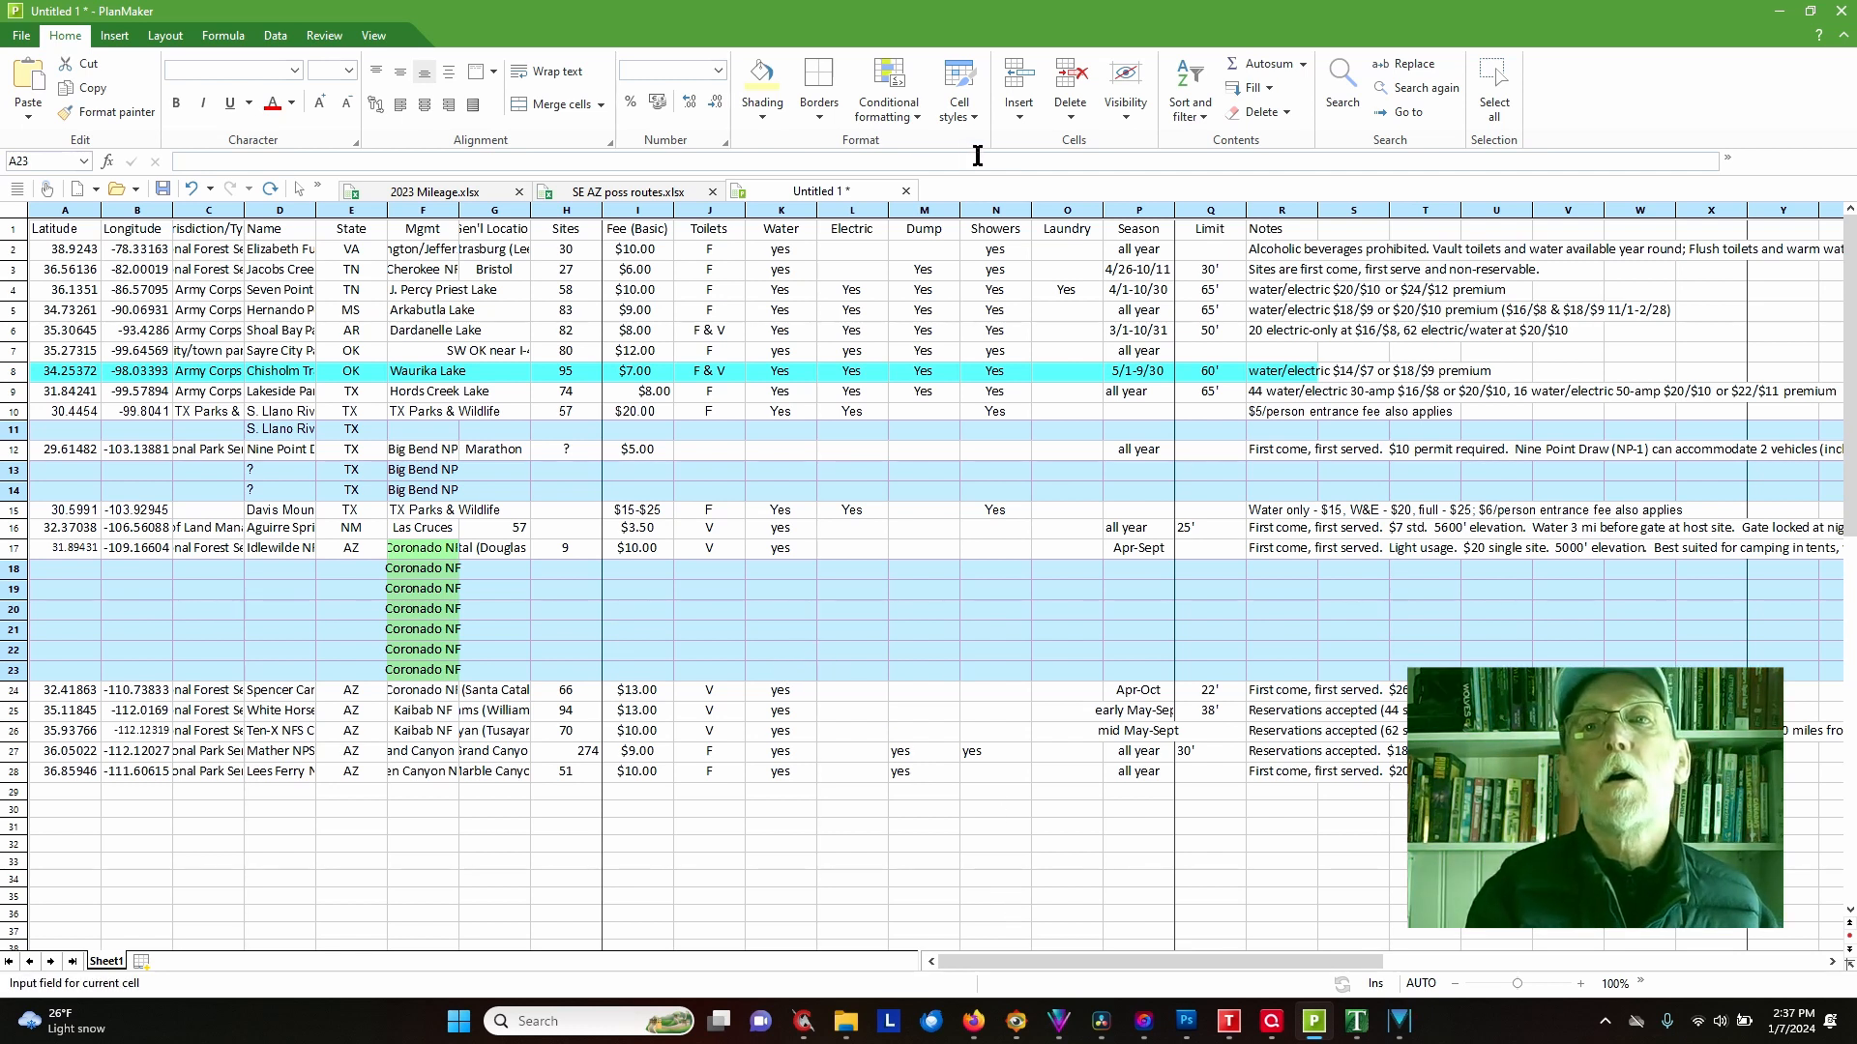
pyautogui.click(1070, 116)
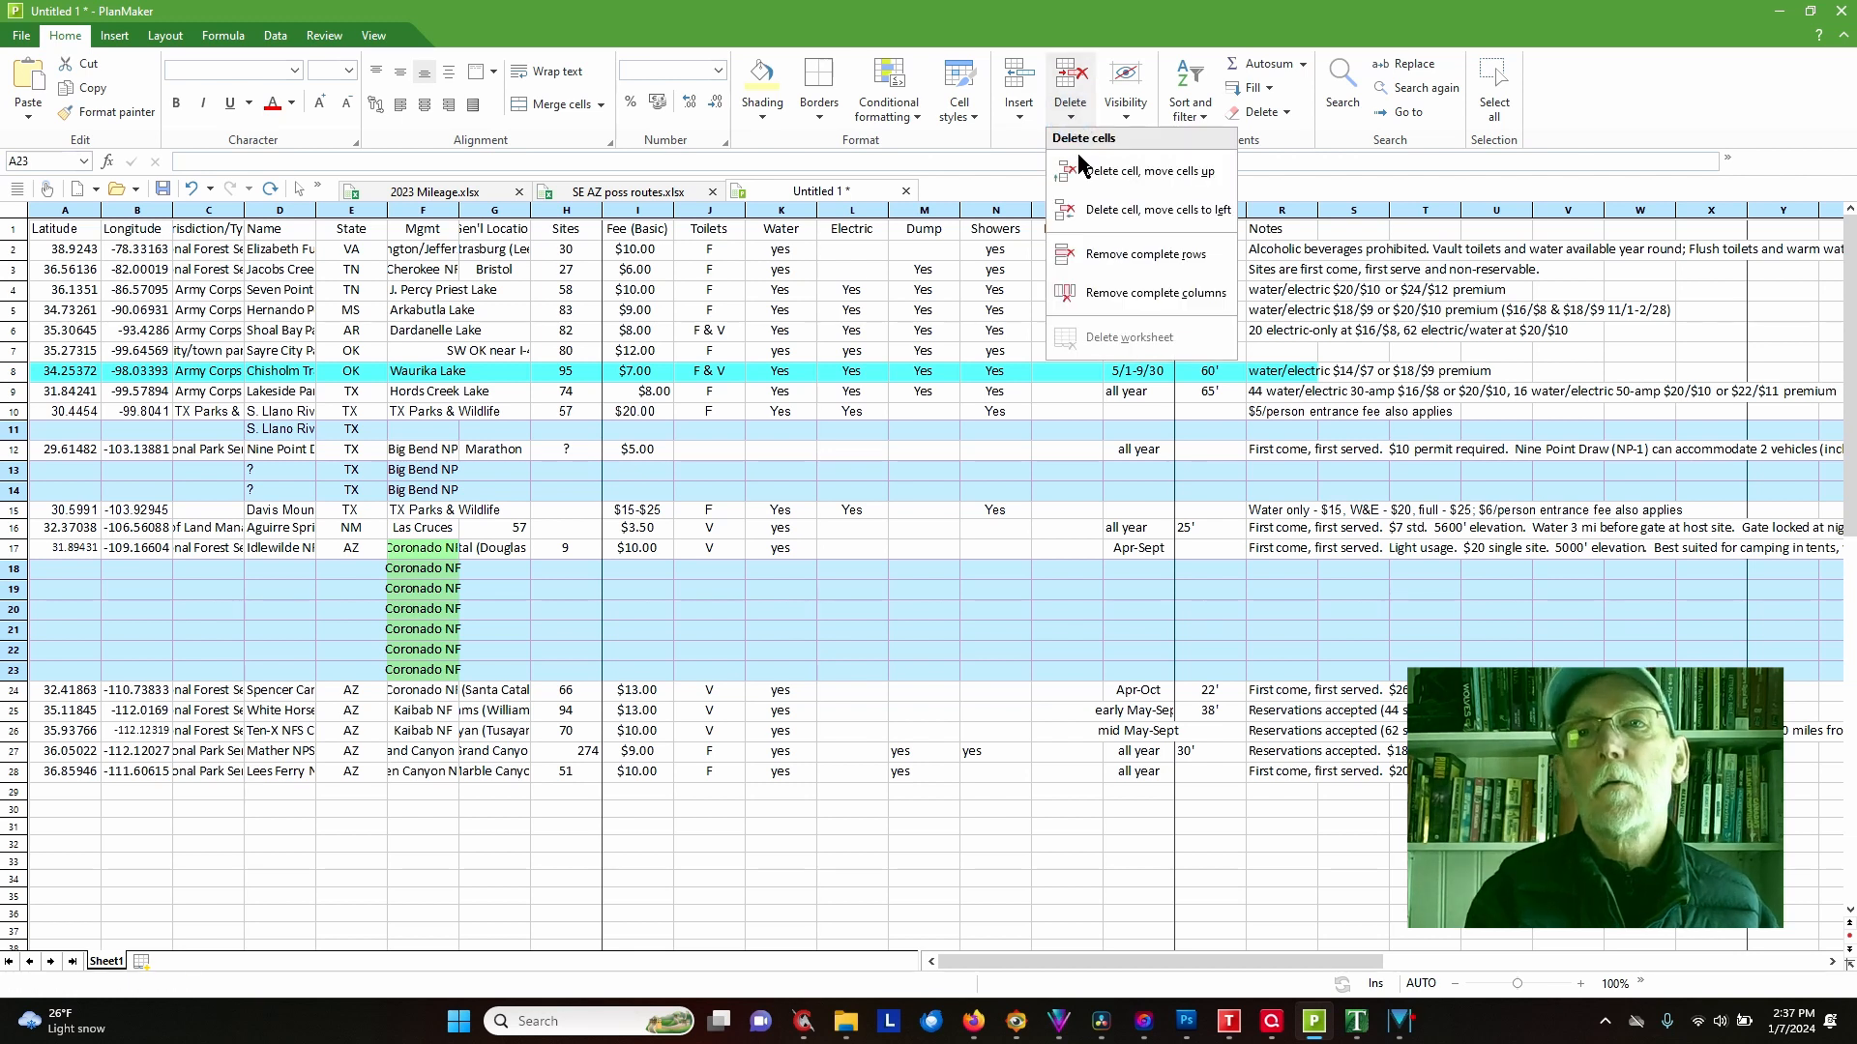
pyautogui.click(1120, 257)
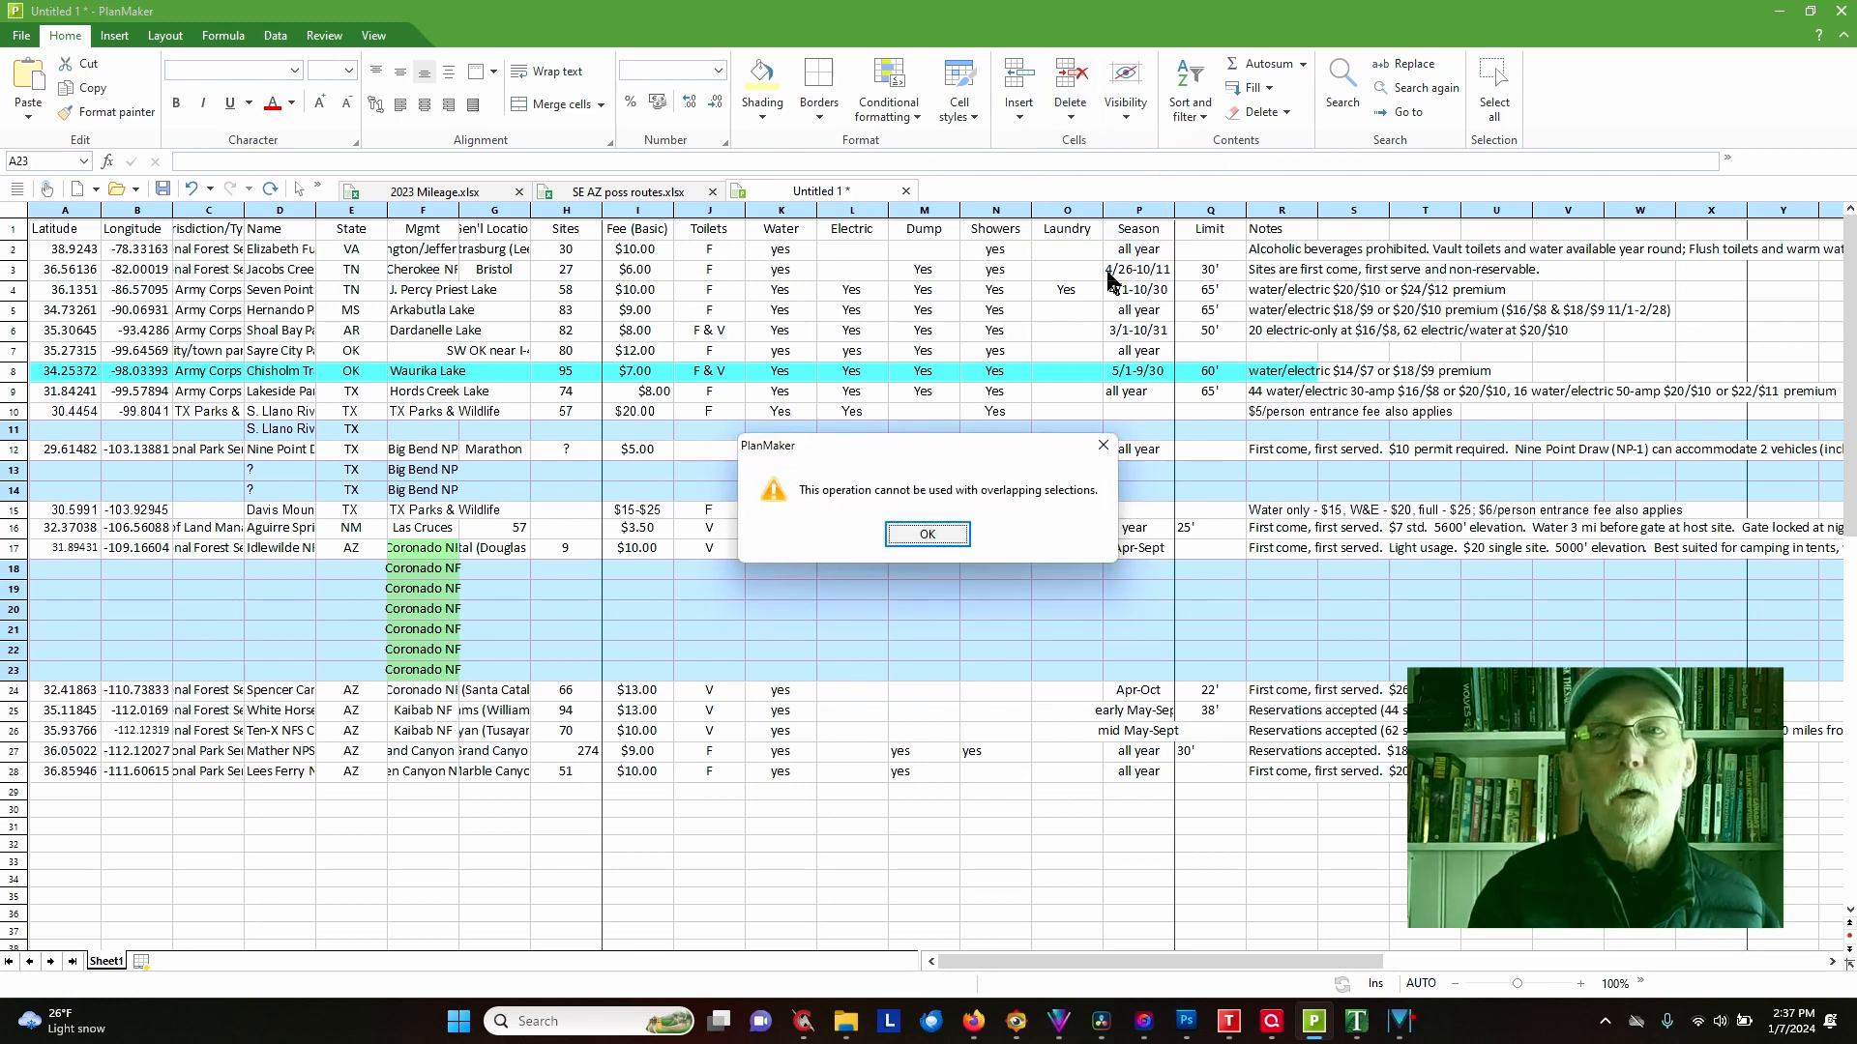
pyautogui.click(927, 535)
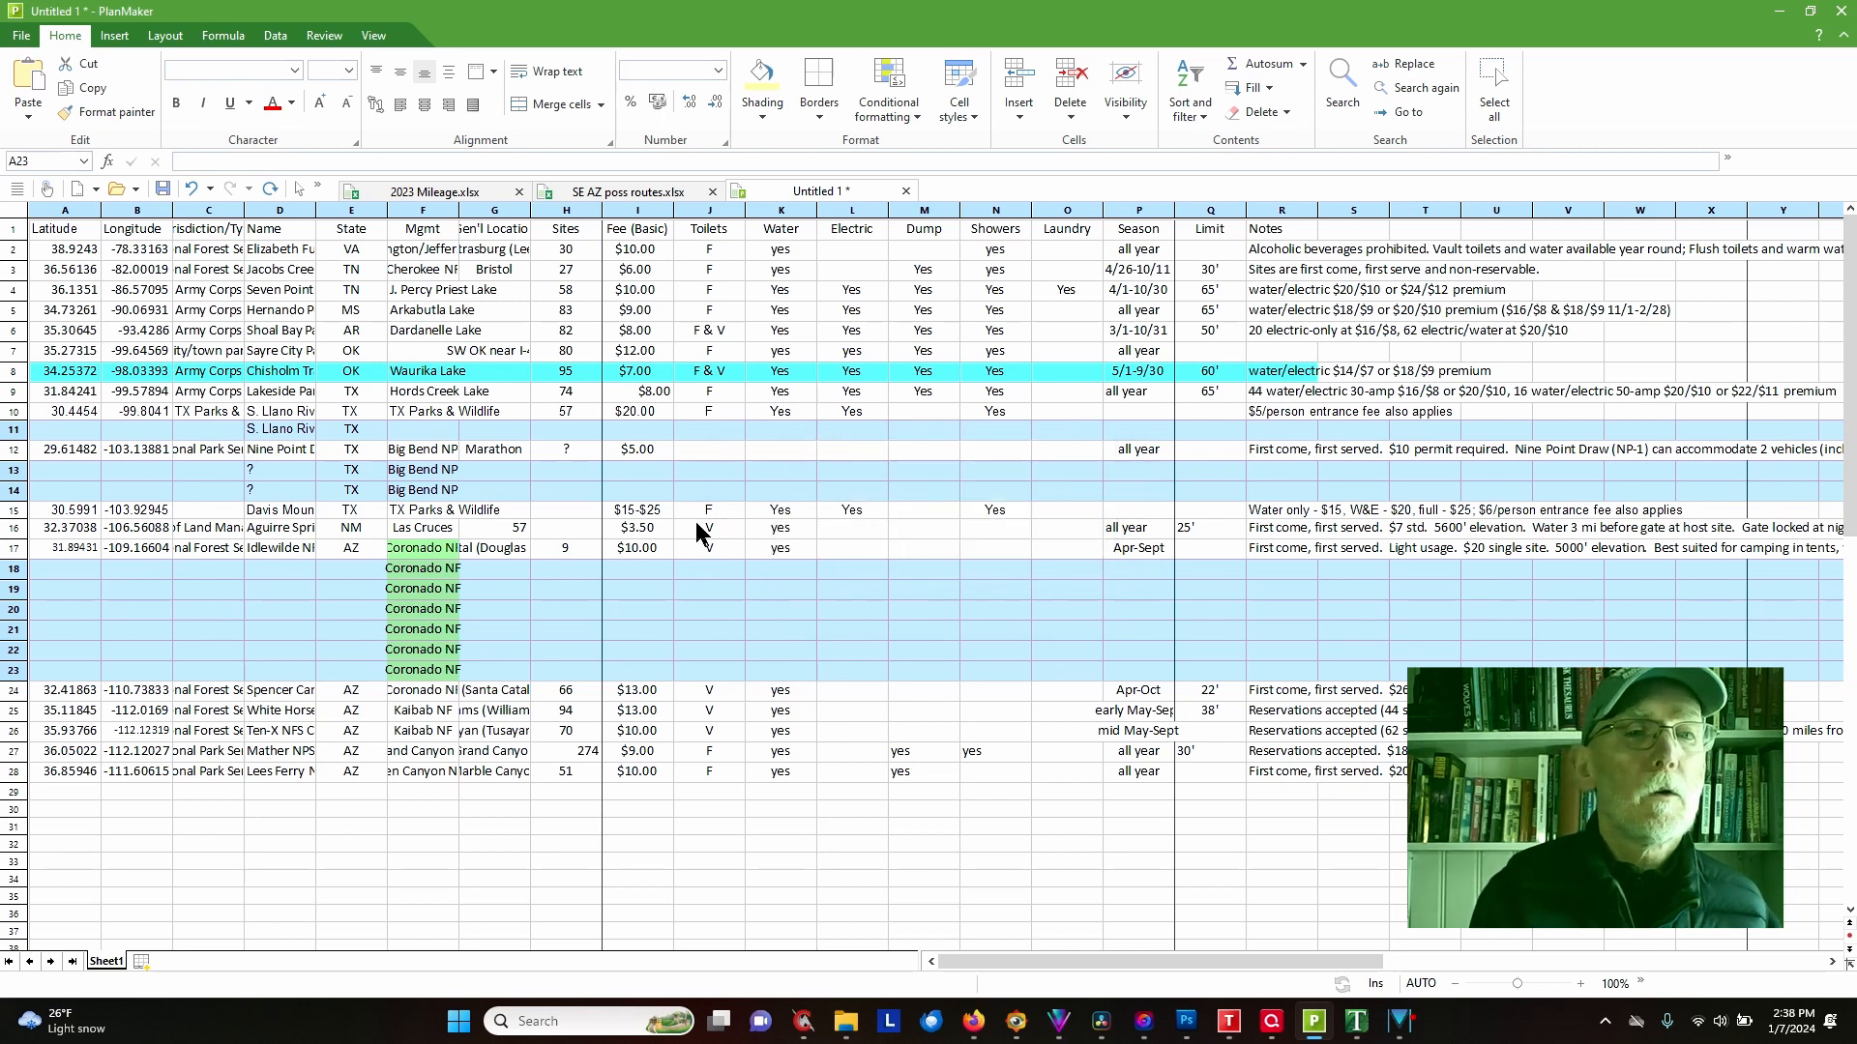
# Step: Remove the complete rows 18 through 23, the Coronado NF entries without coordinates
pyautogui.click(13, 571)
pyautogui.hotkey('shift', 'Down')
pyautogui.hotkey('shift', 'Down')
pyautogui.hotkey('shift', 'Down')
pyautogui.hotkey('shift', 'Down')
pyautogui.hotkey('shift', 'Down')
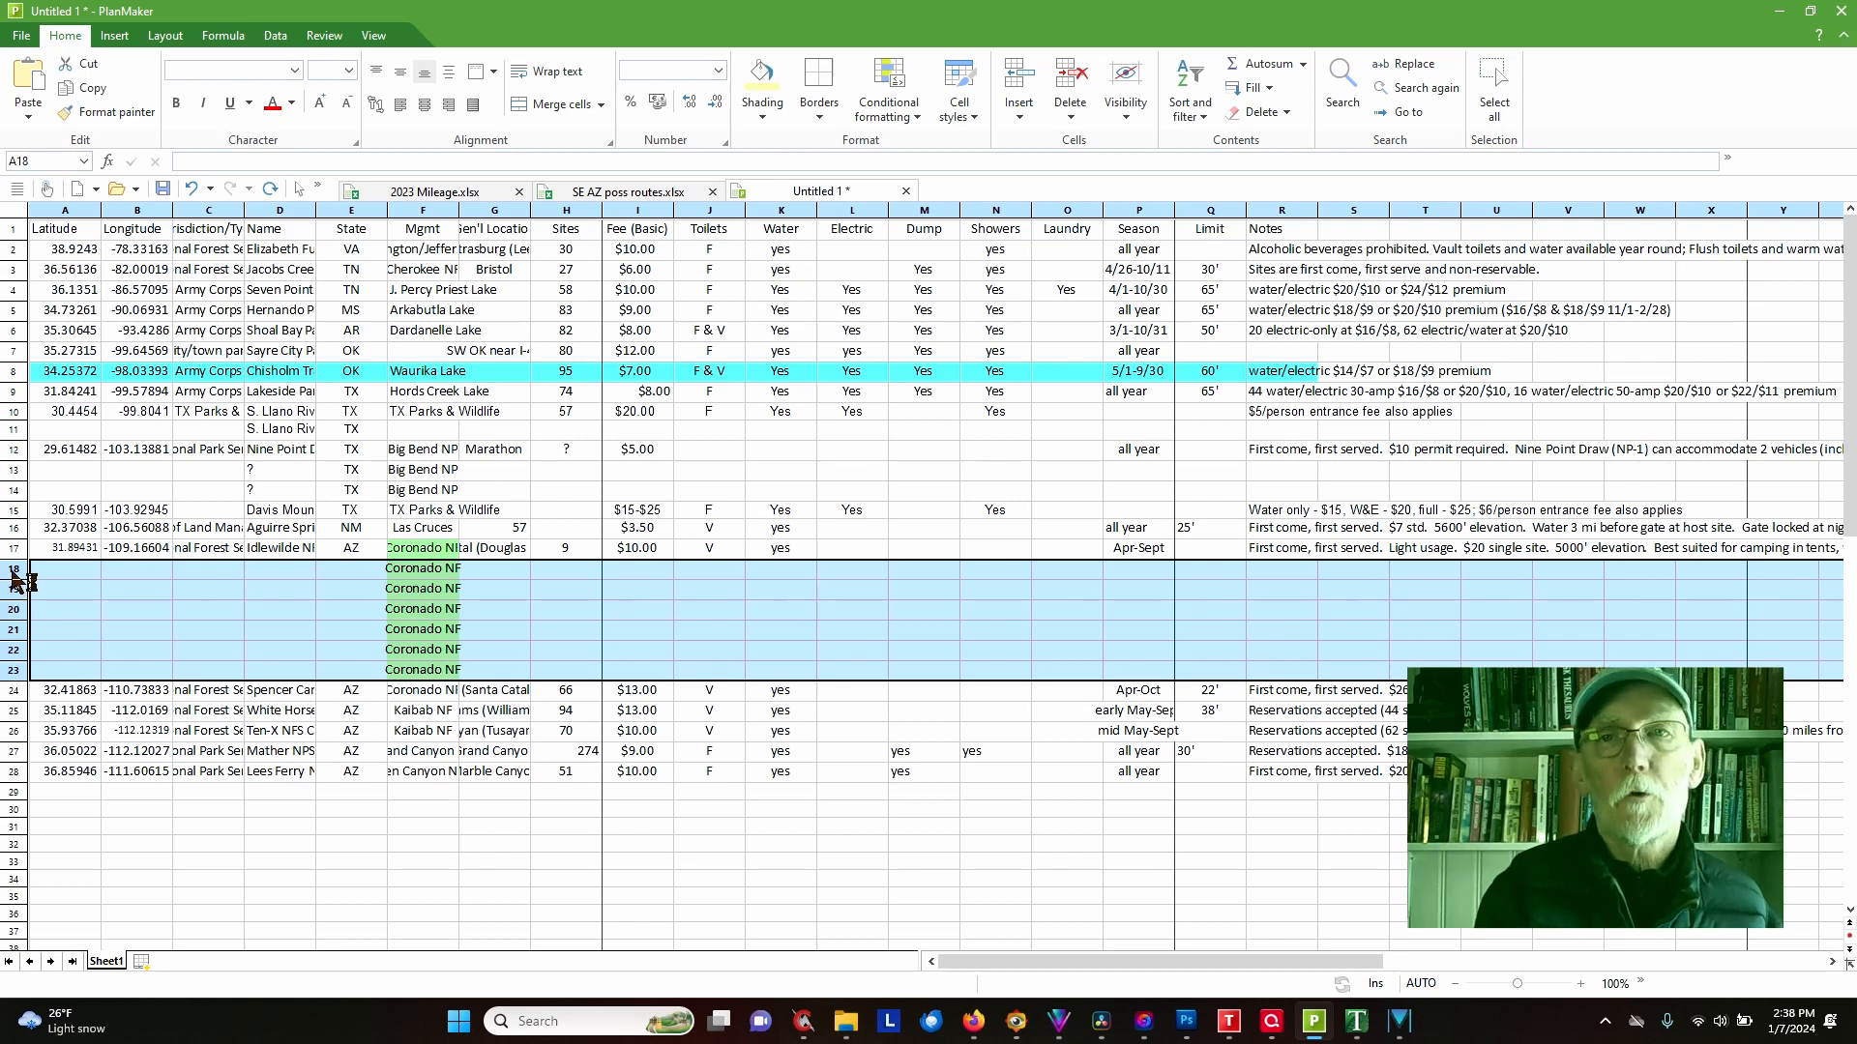
pyautogui.click(1070, 117)
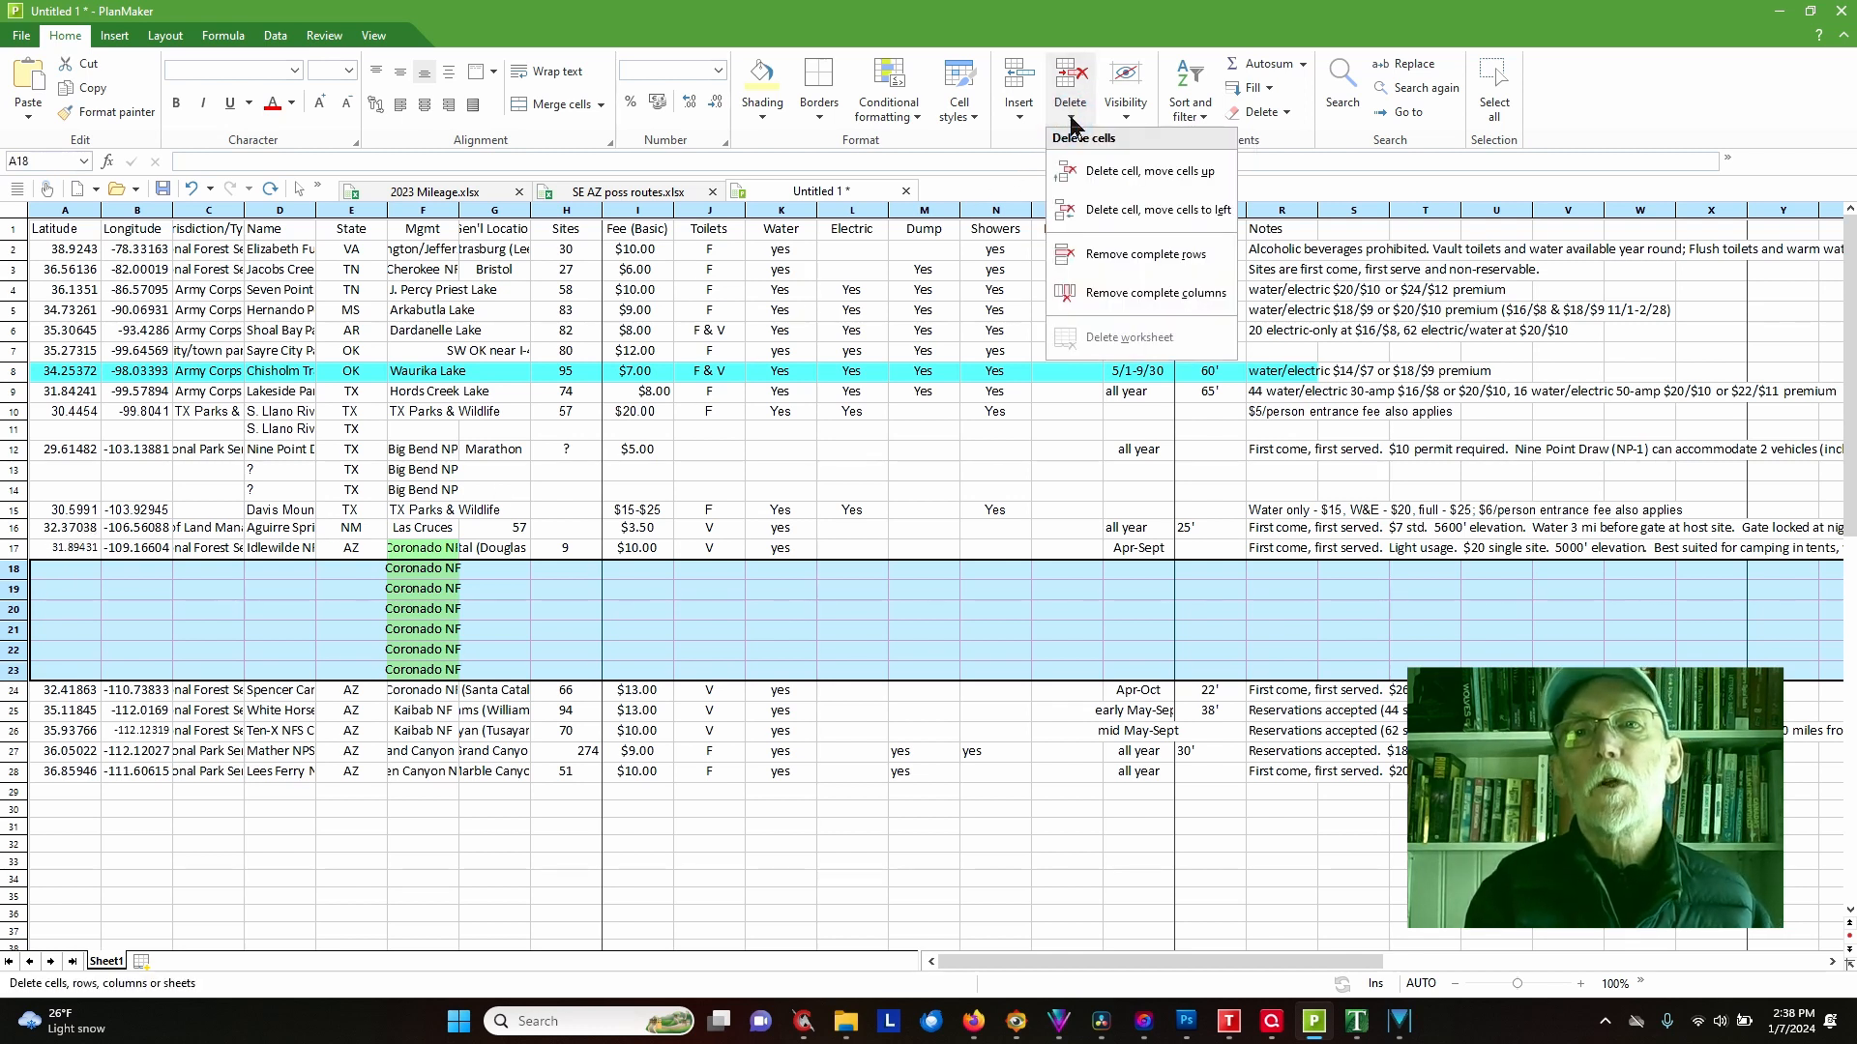
pyautogui.click(1113, 257)
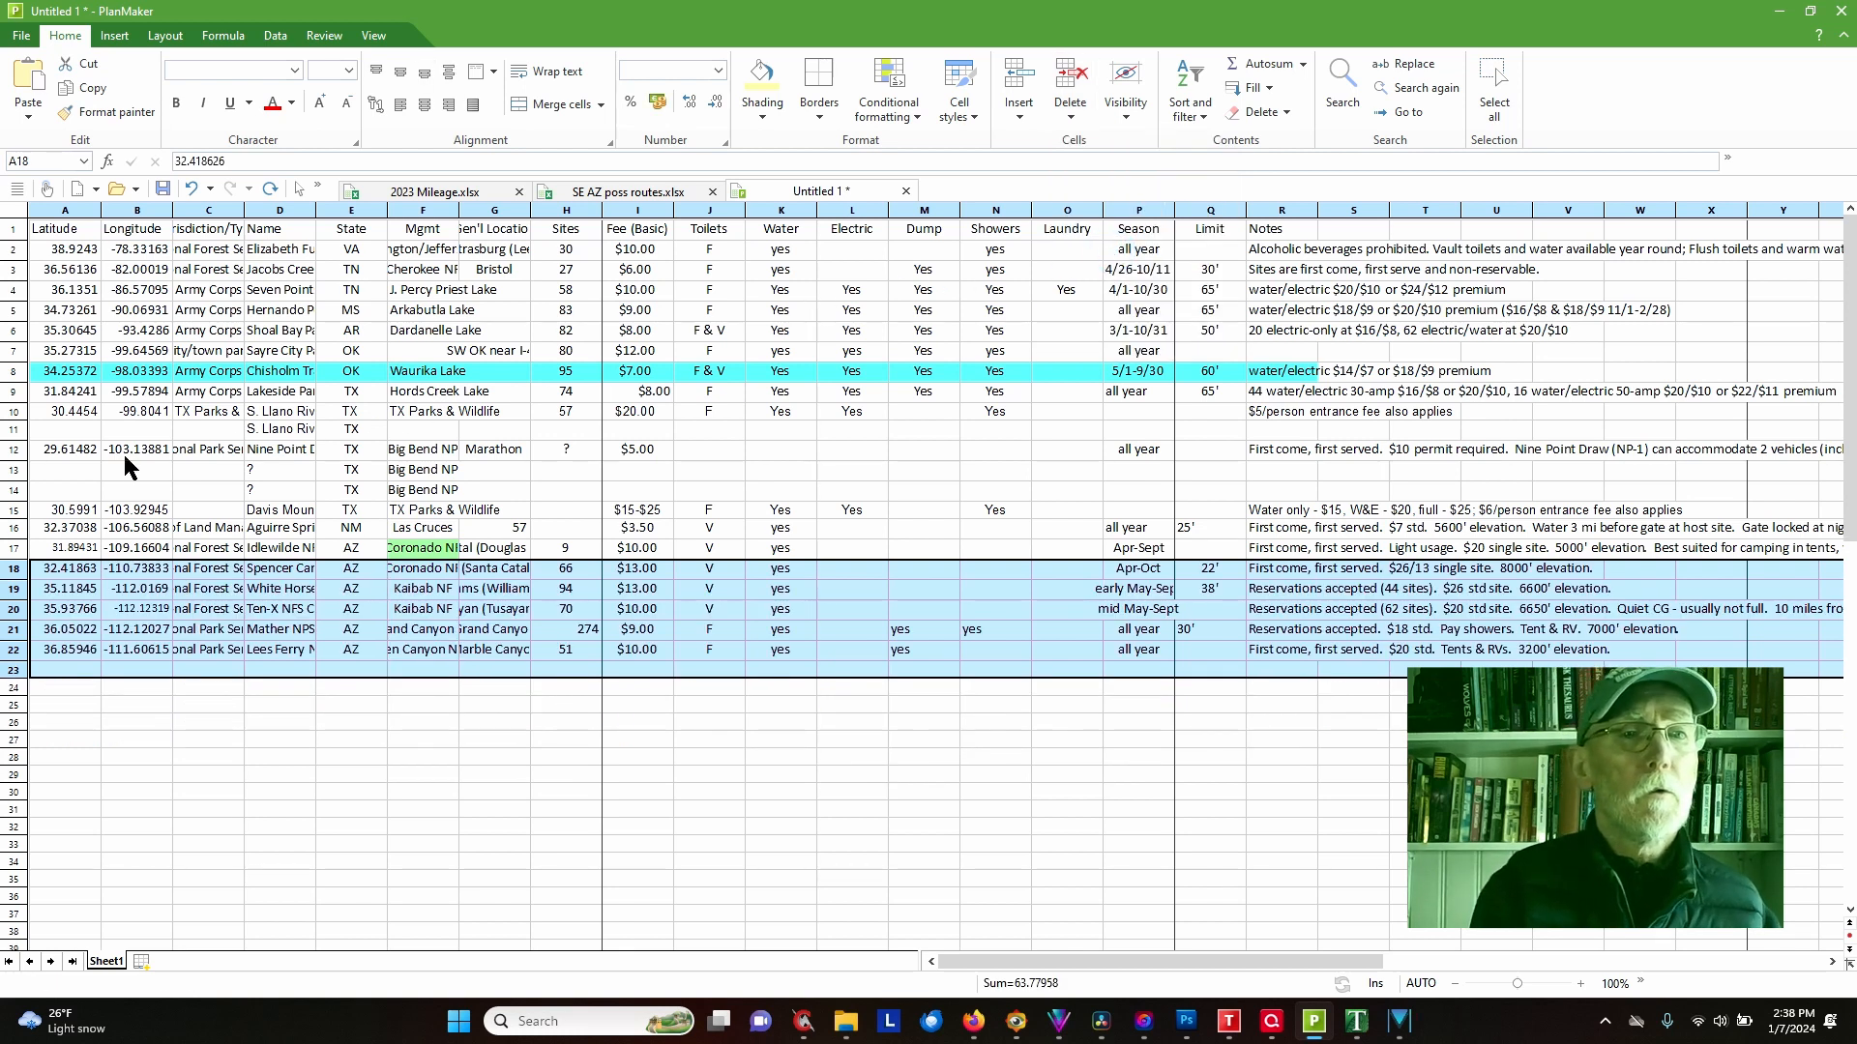
# Step: Remove the complete rows 13 and 14, and row 11, whose latitude and longitude cells are empty
pyautogui.click(63, 469)
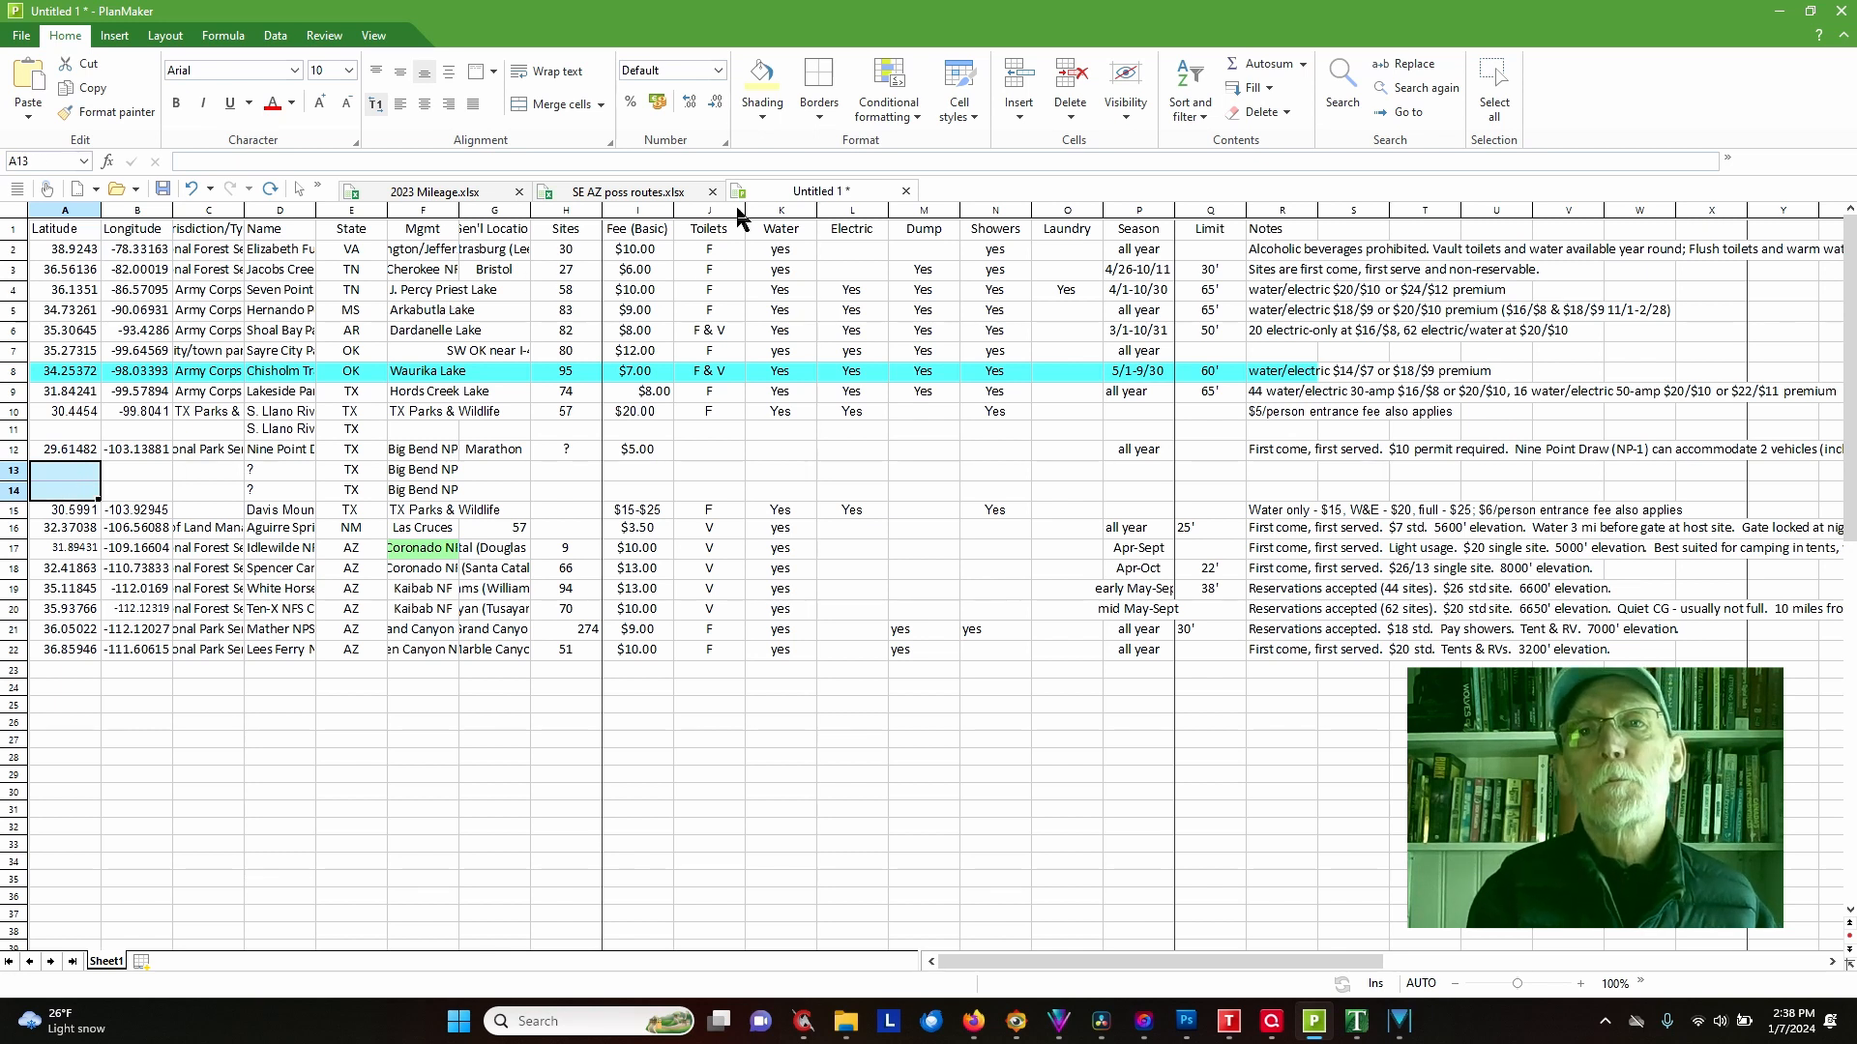
pyautogui.click(1069, 118)
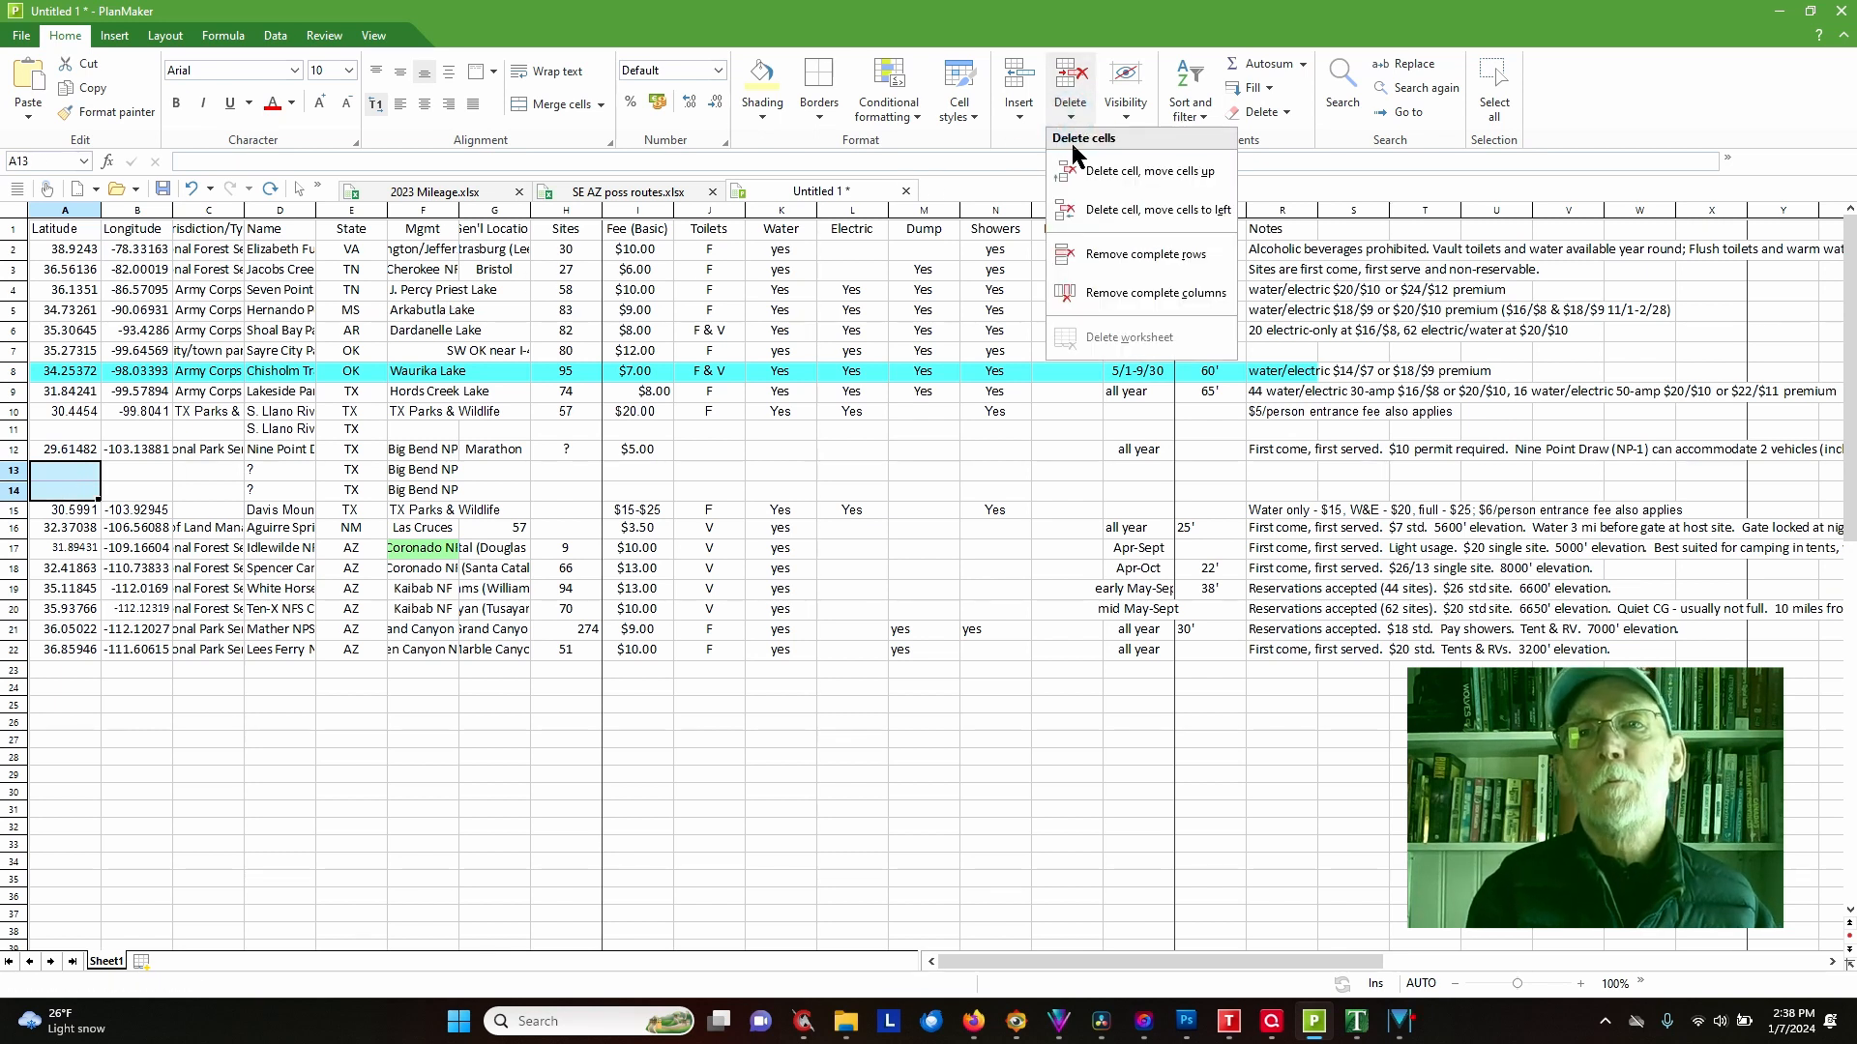
pyautogui.click(1102, 258)
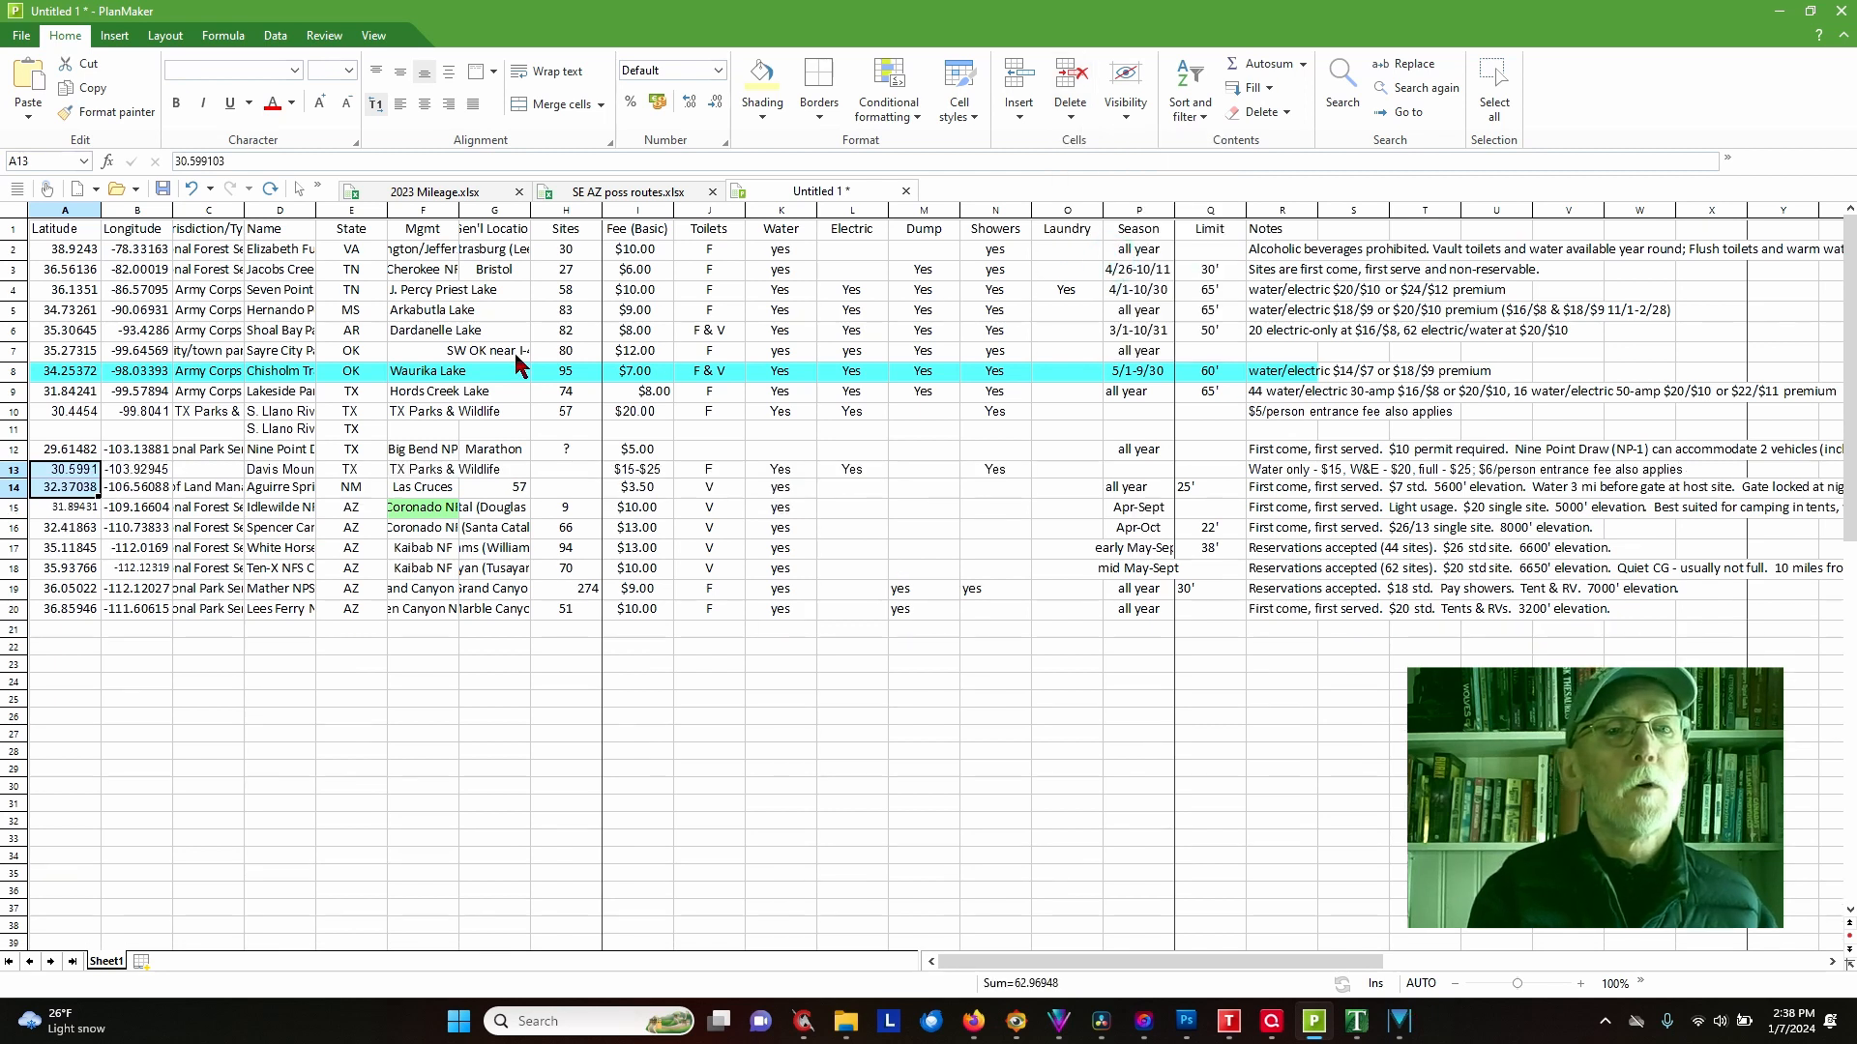
pyautogui.click(90, 428)
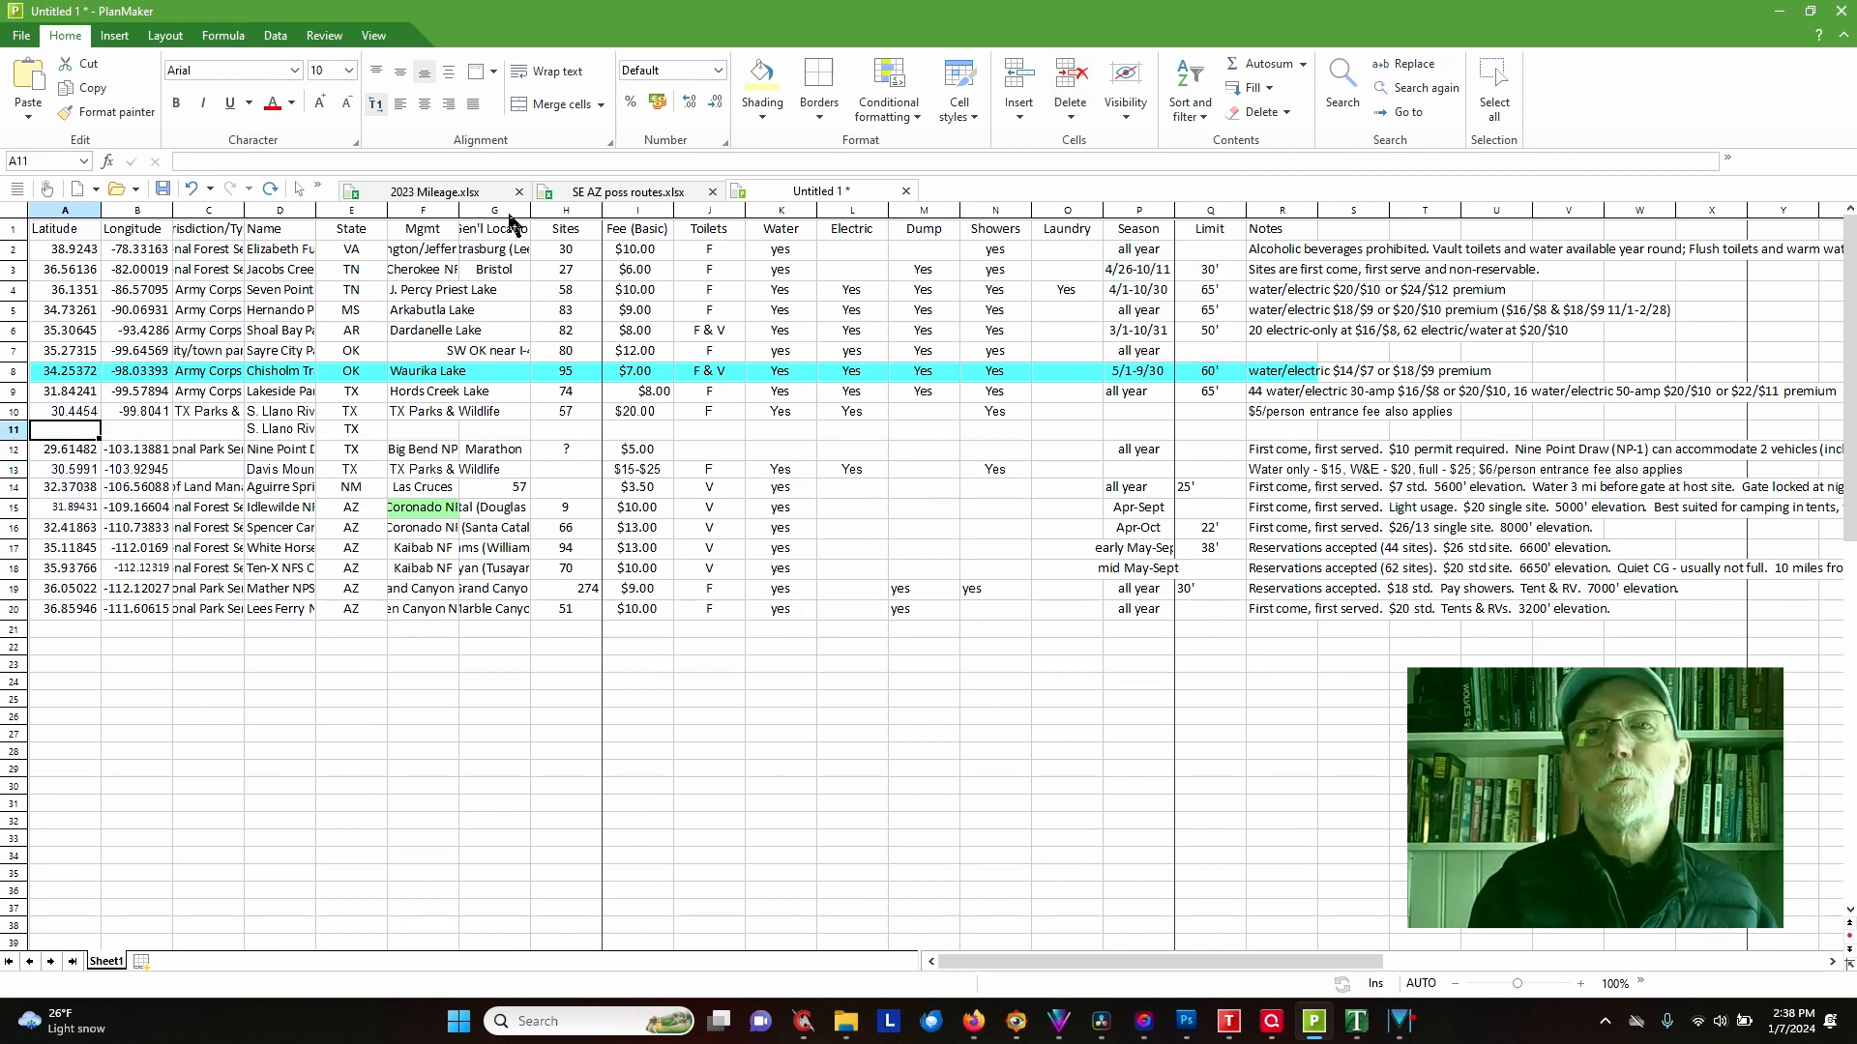
pyautogui.click(1070, 114)
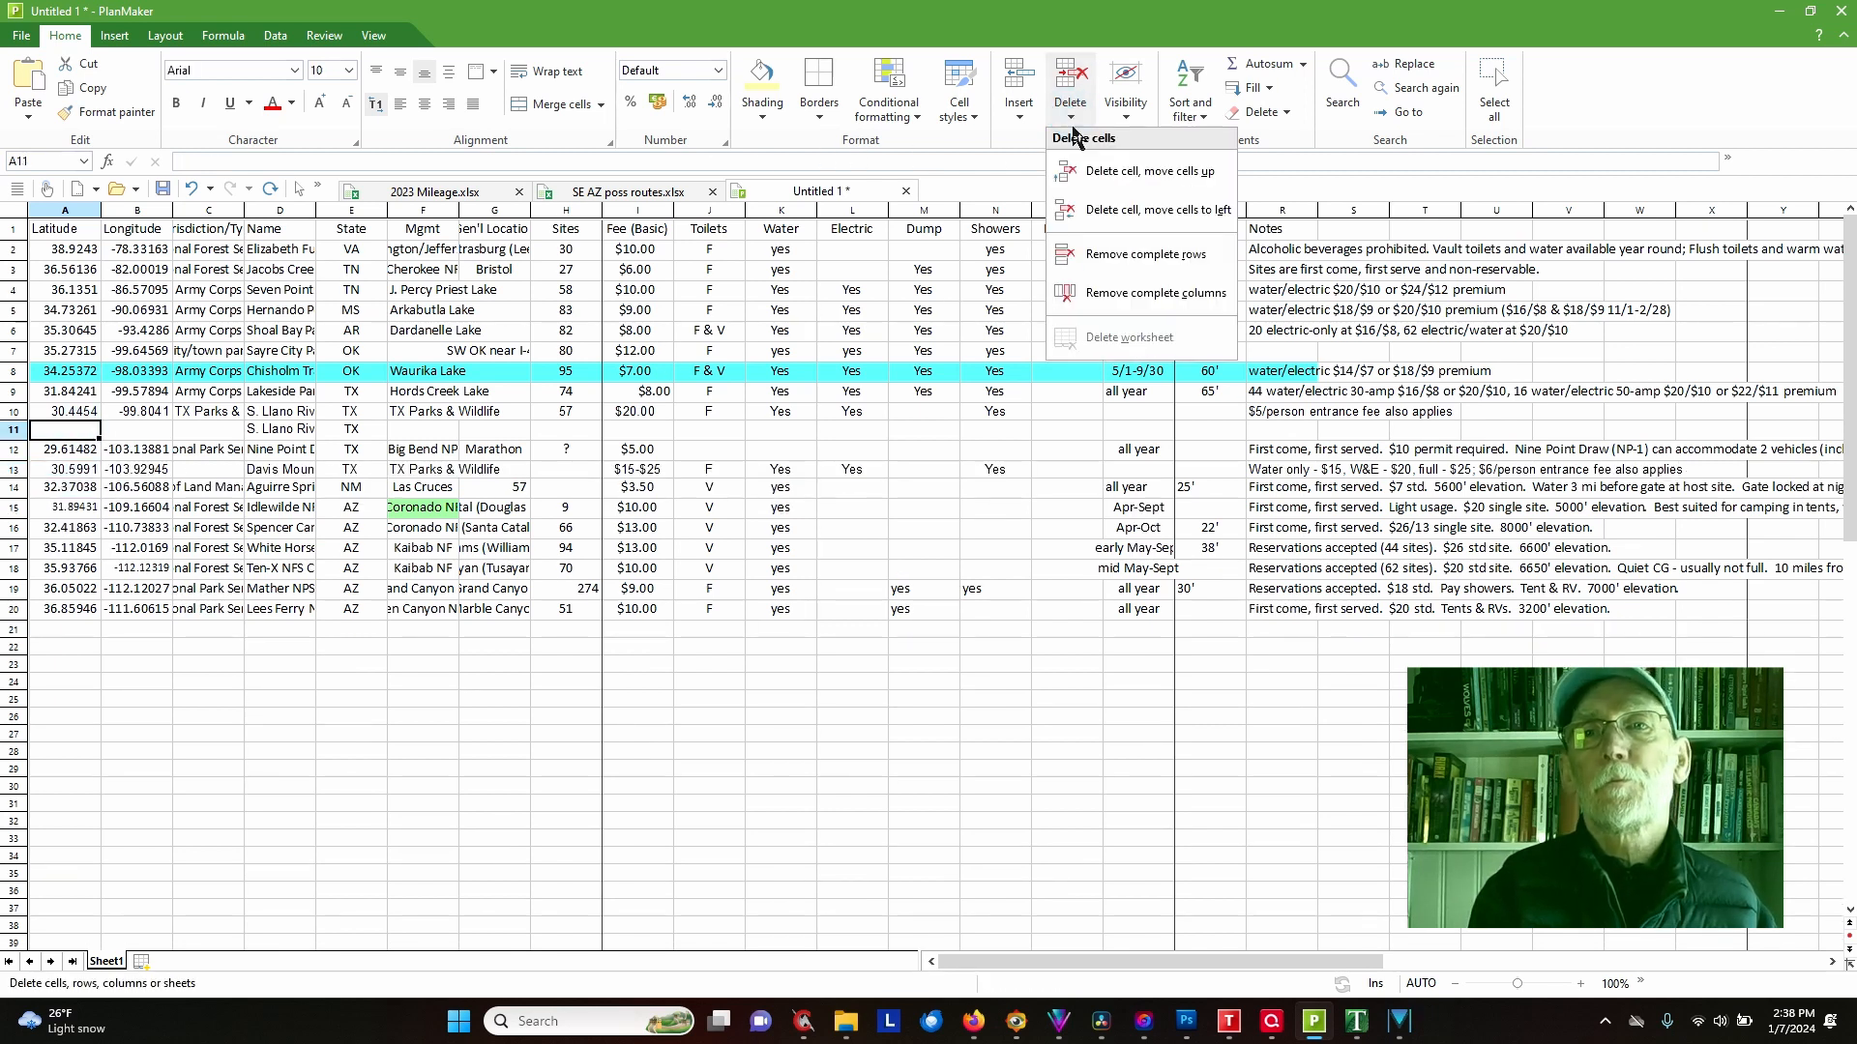
pyautogui.click(1116, 256)
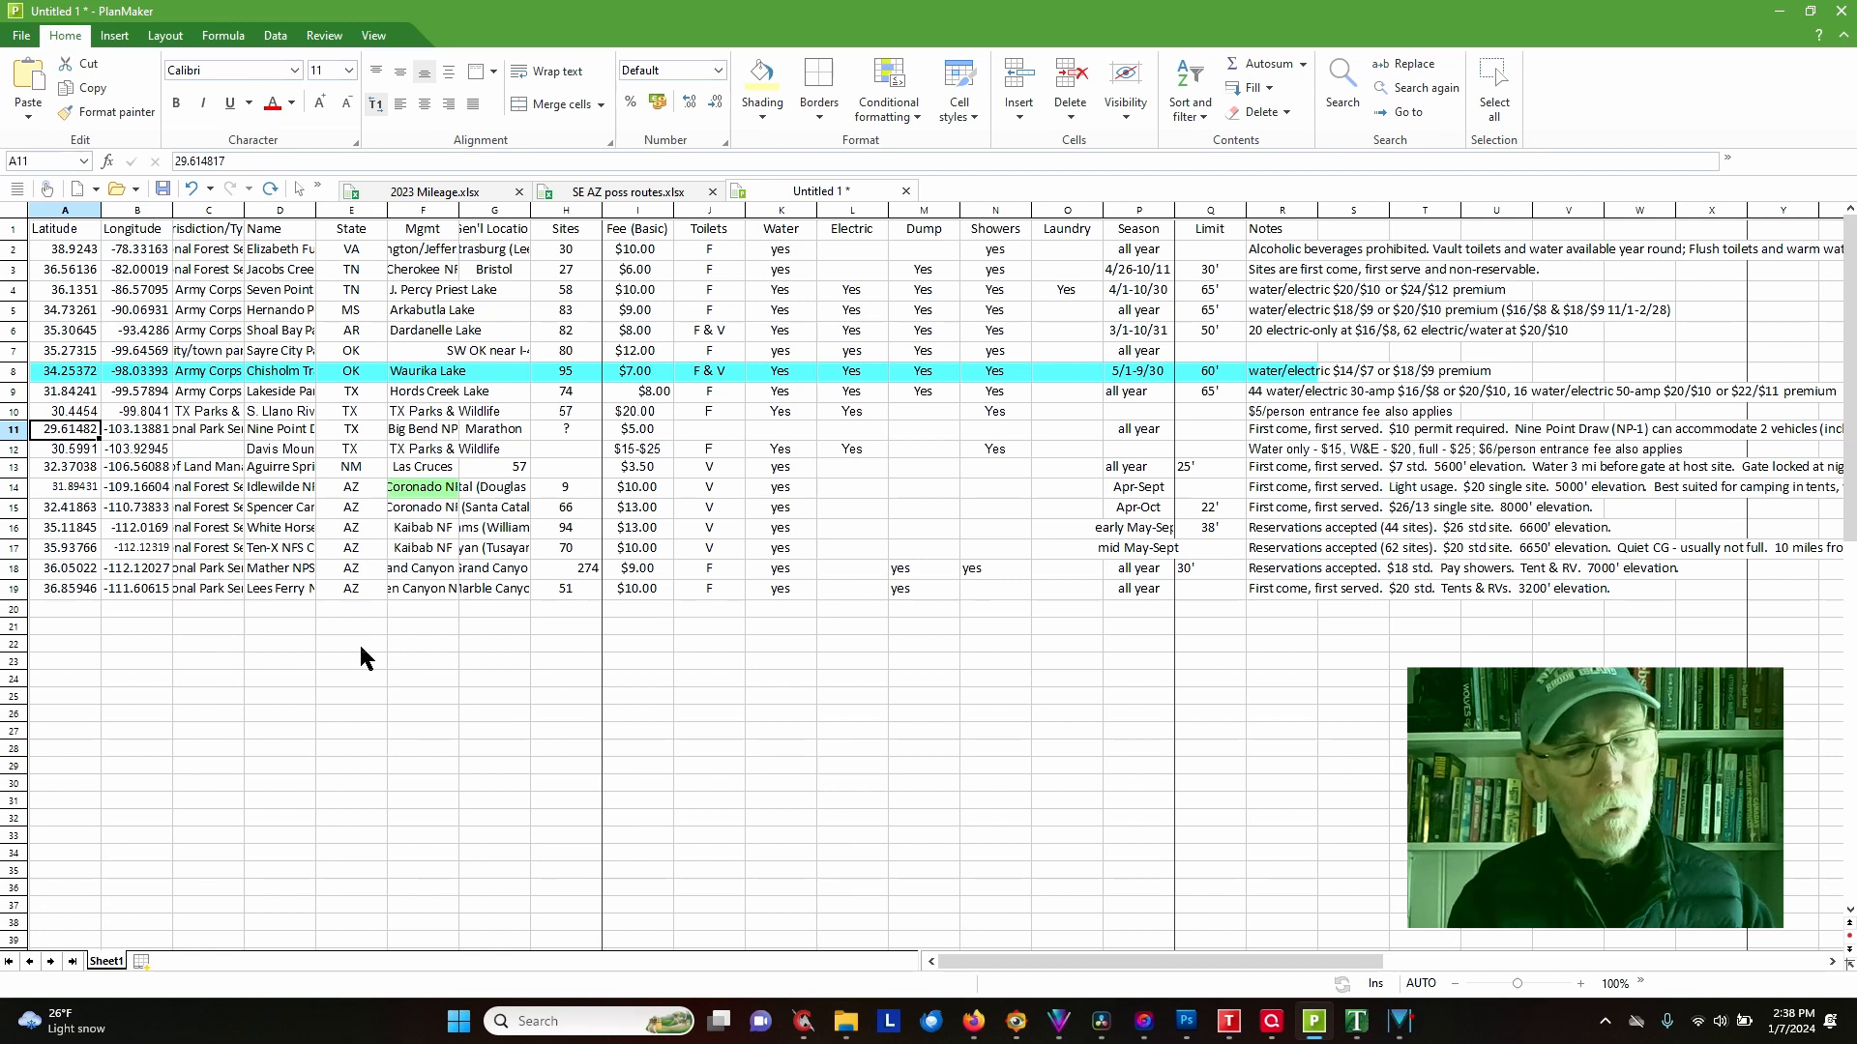
# Step: Save the new workbook as "SE AZ poss routes_google.xlsx" in the 2024 travel folder
pyautogui.hotkey('ctrl', 's')
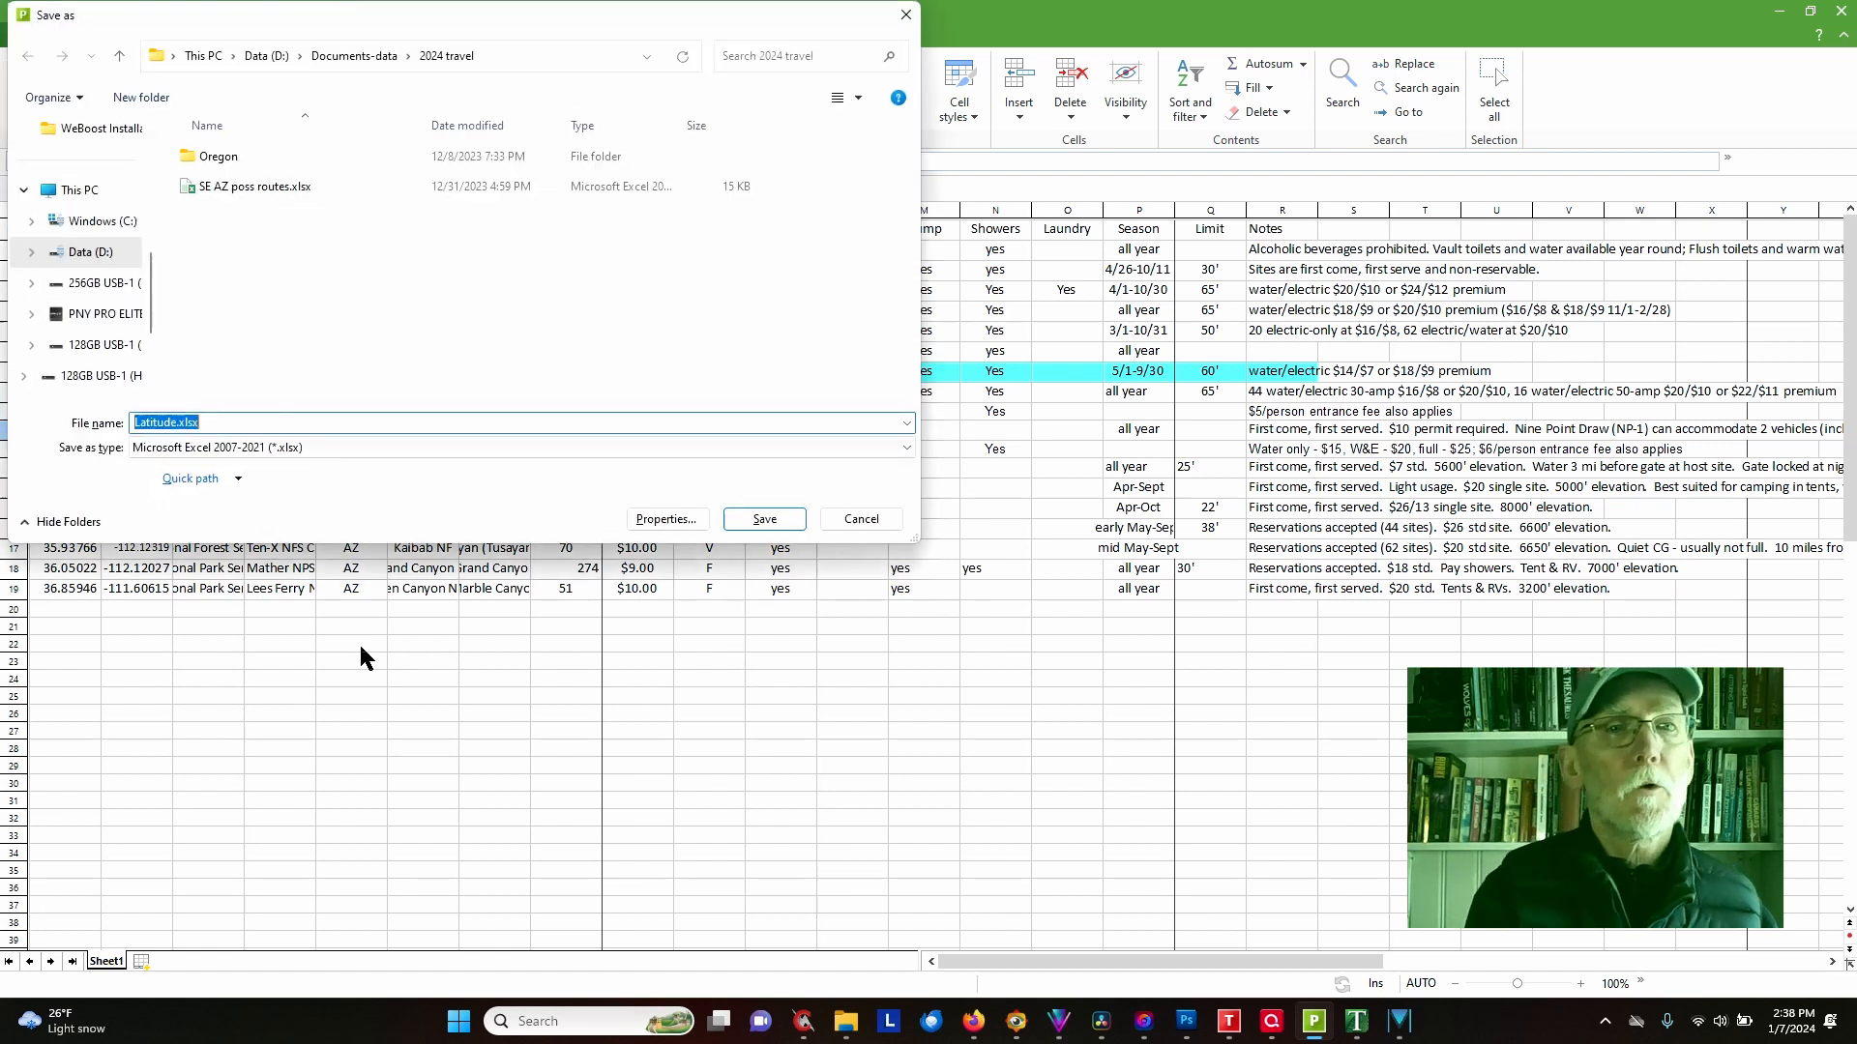
pyautogui.click(241, 189)
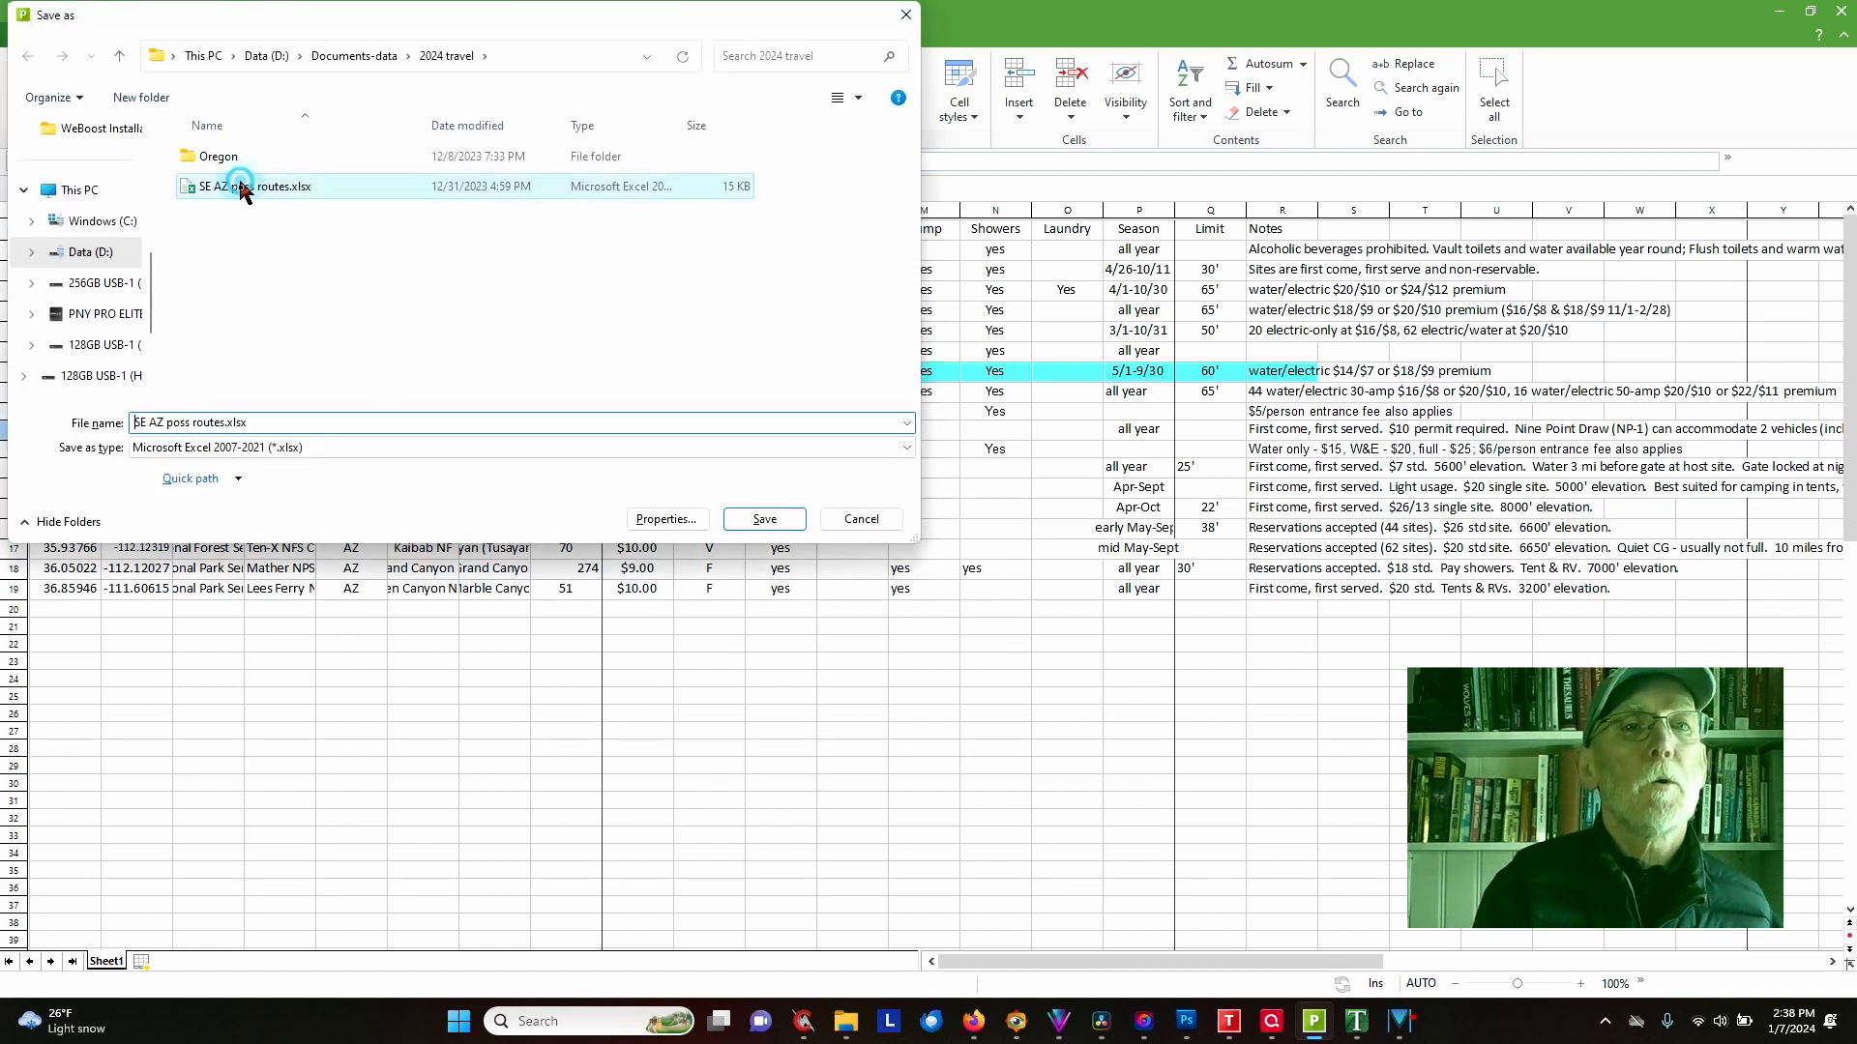
pyautogui.click(220, 426)
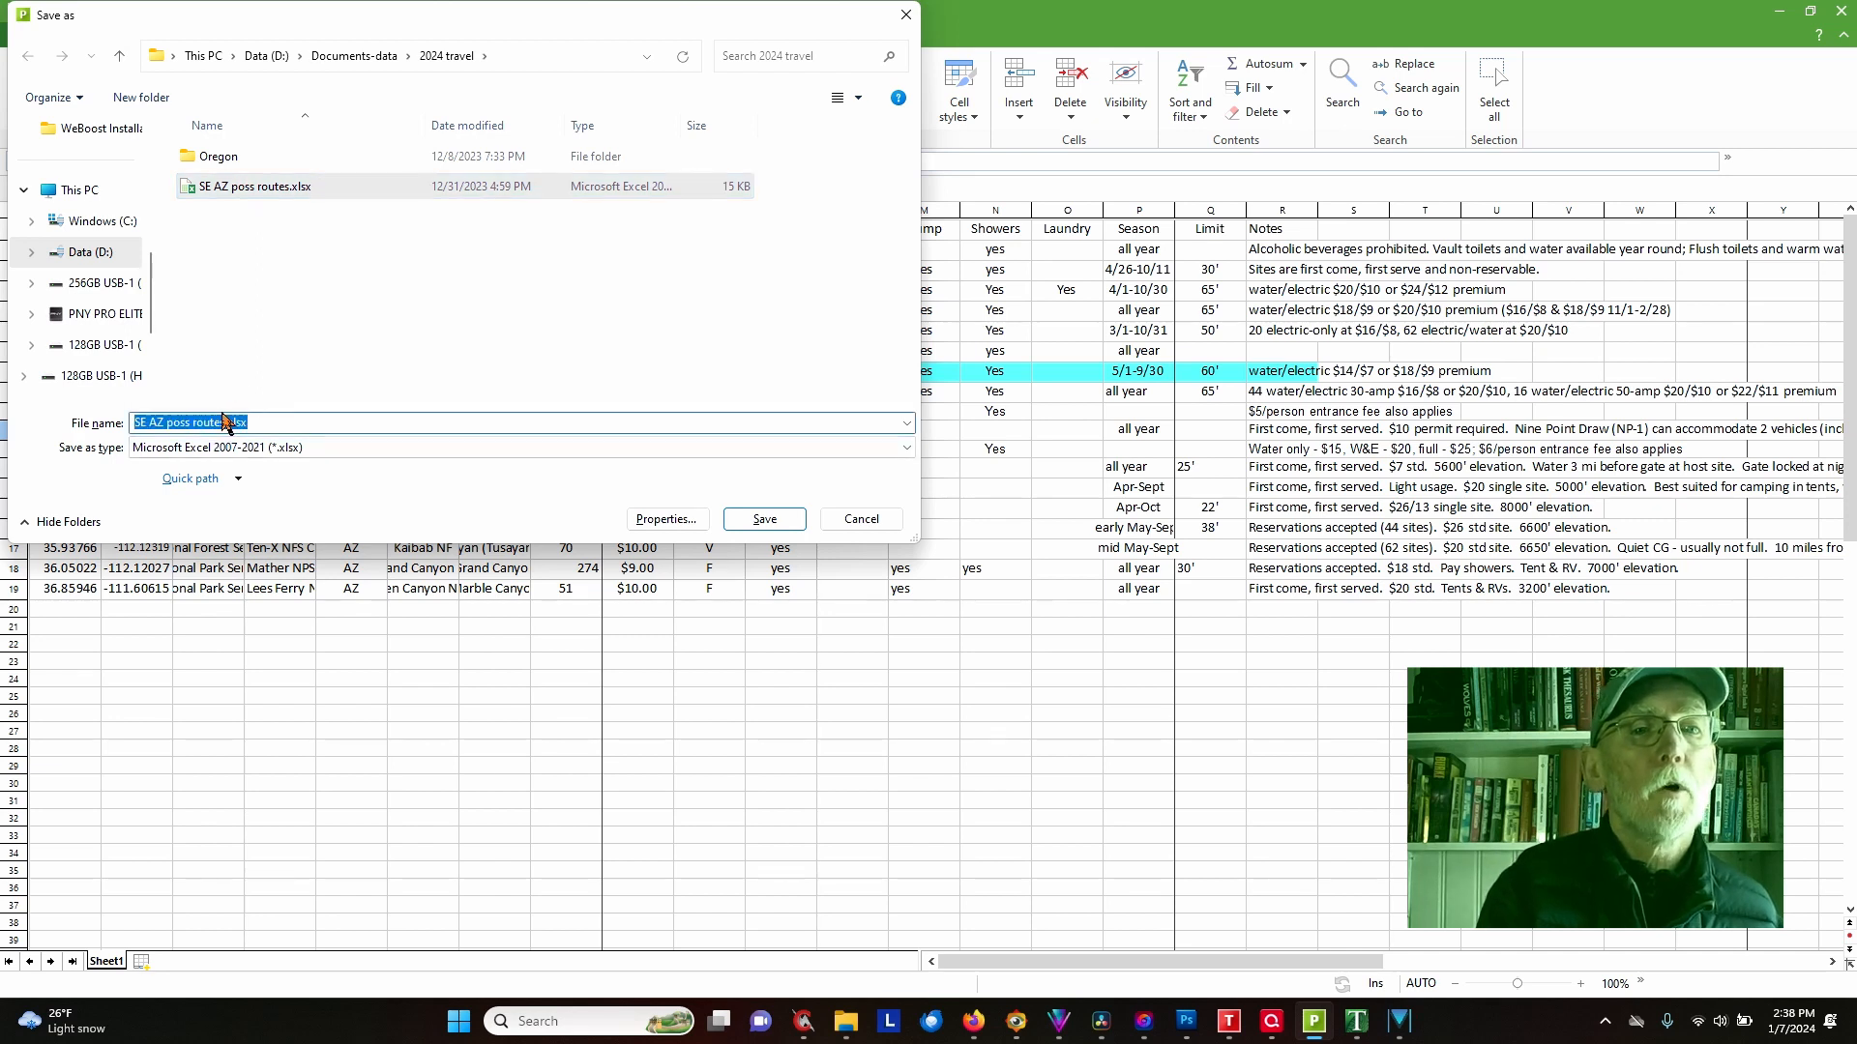
pyautogui.click(240, 422)
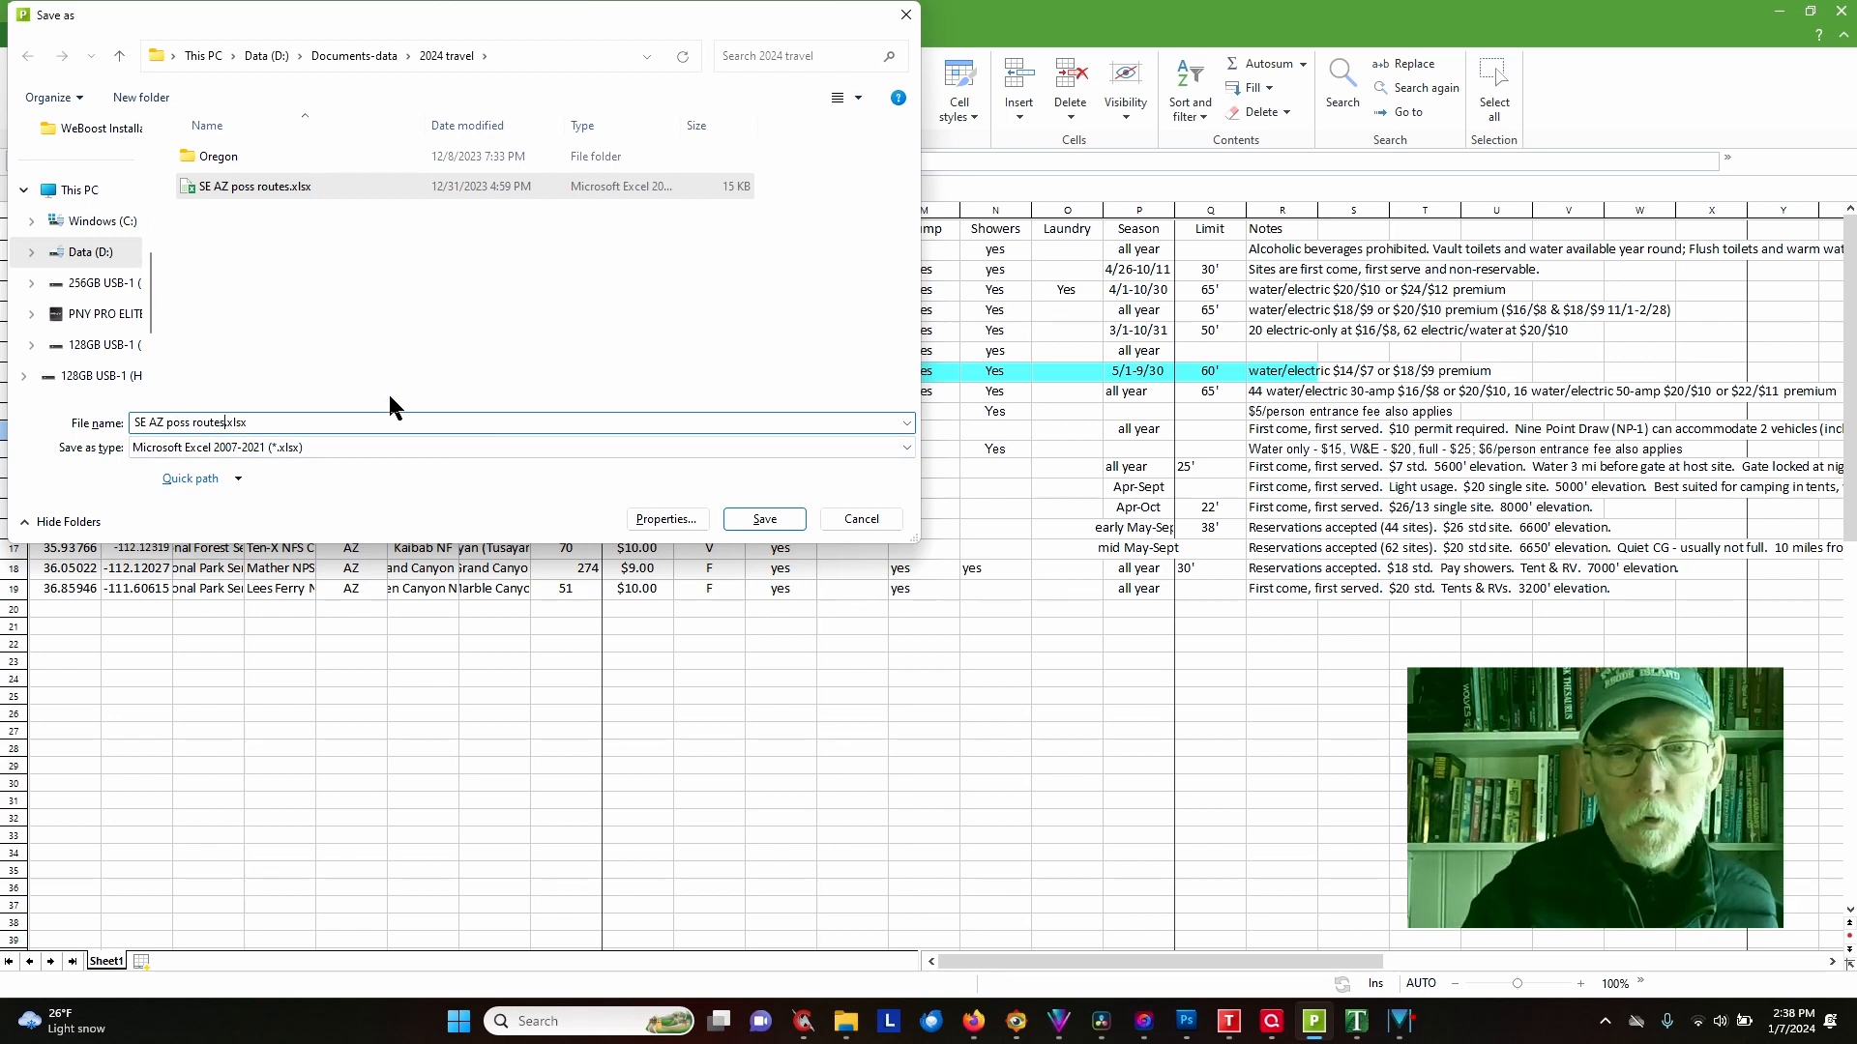
pyautogui.write('_google')
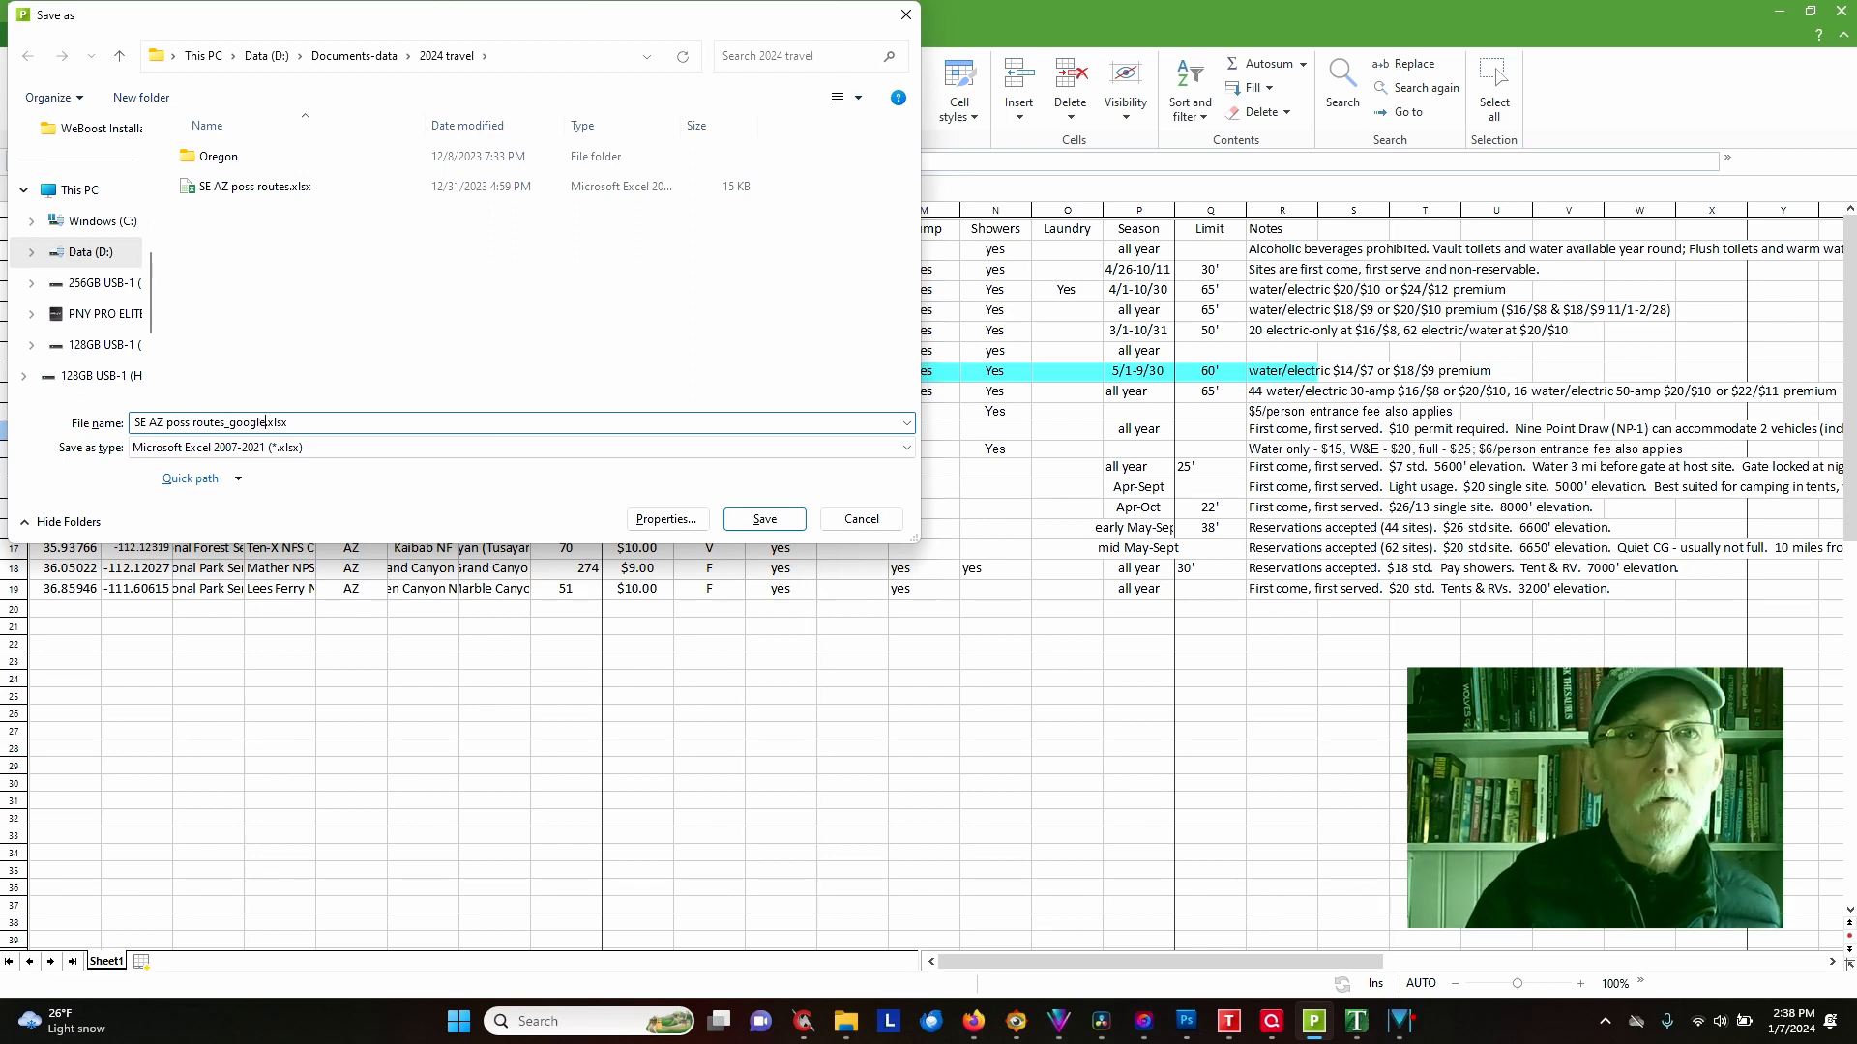
pyautogui.press('Return')
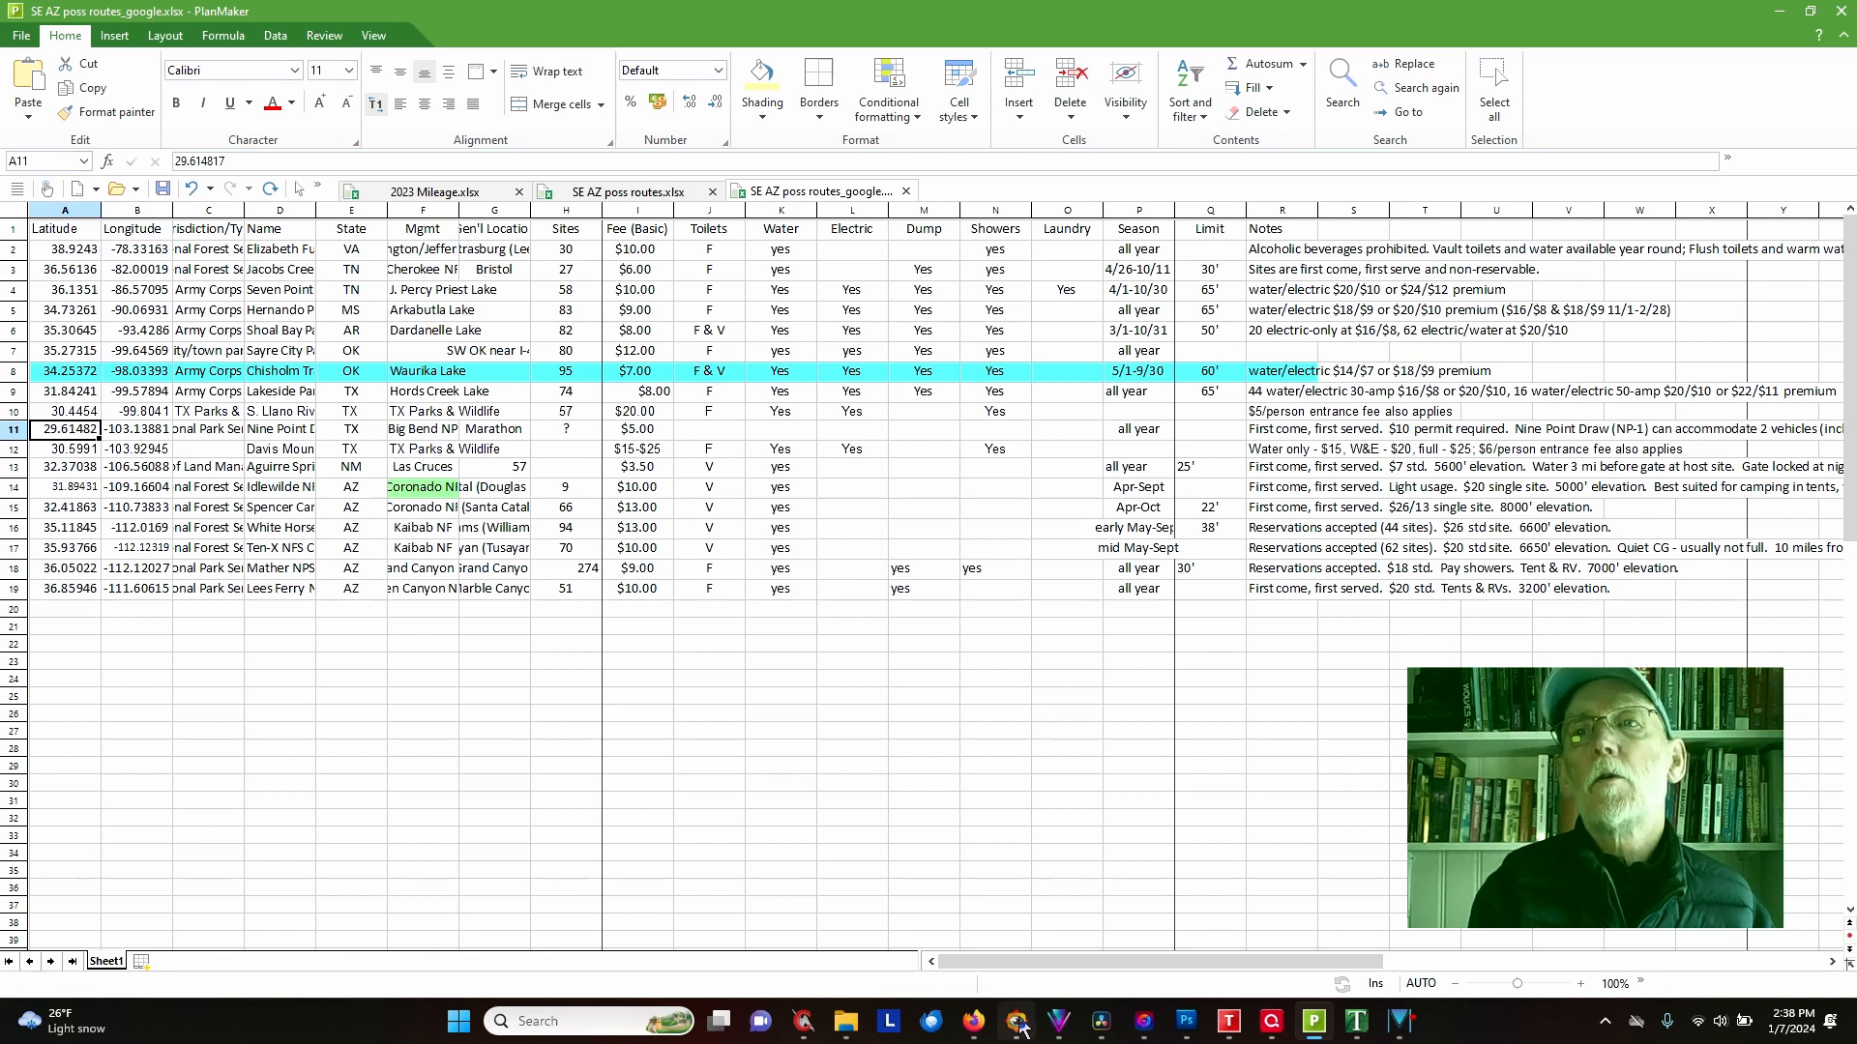
# Step: Switch to Firefox, open Google Maps from the Google home page, and show the saved places
pyautogui.click(972, 1021)
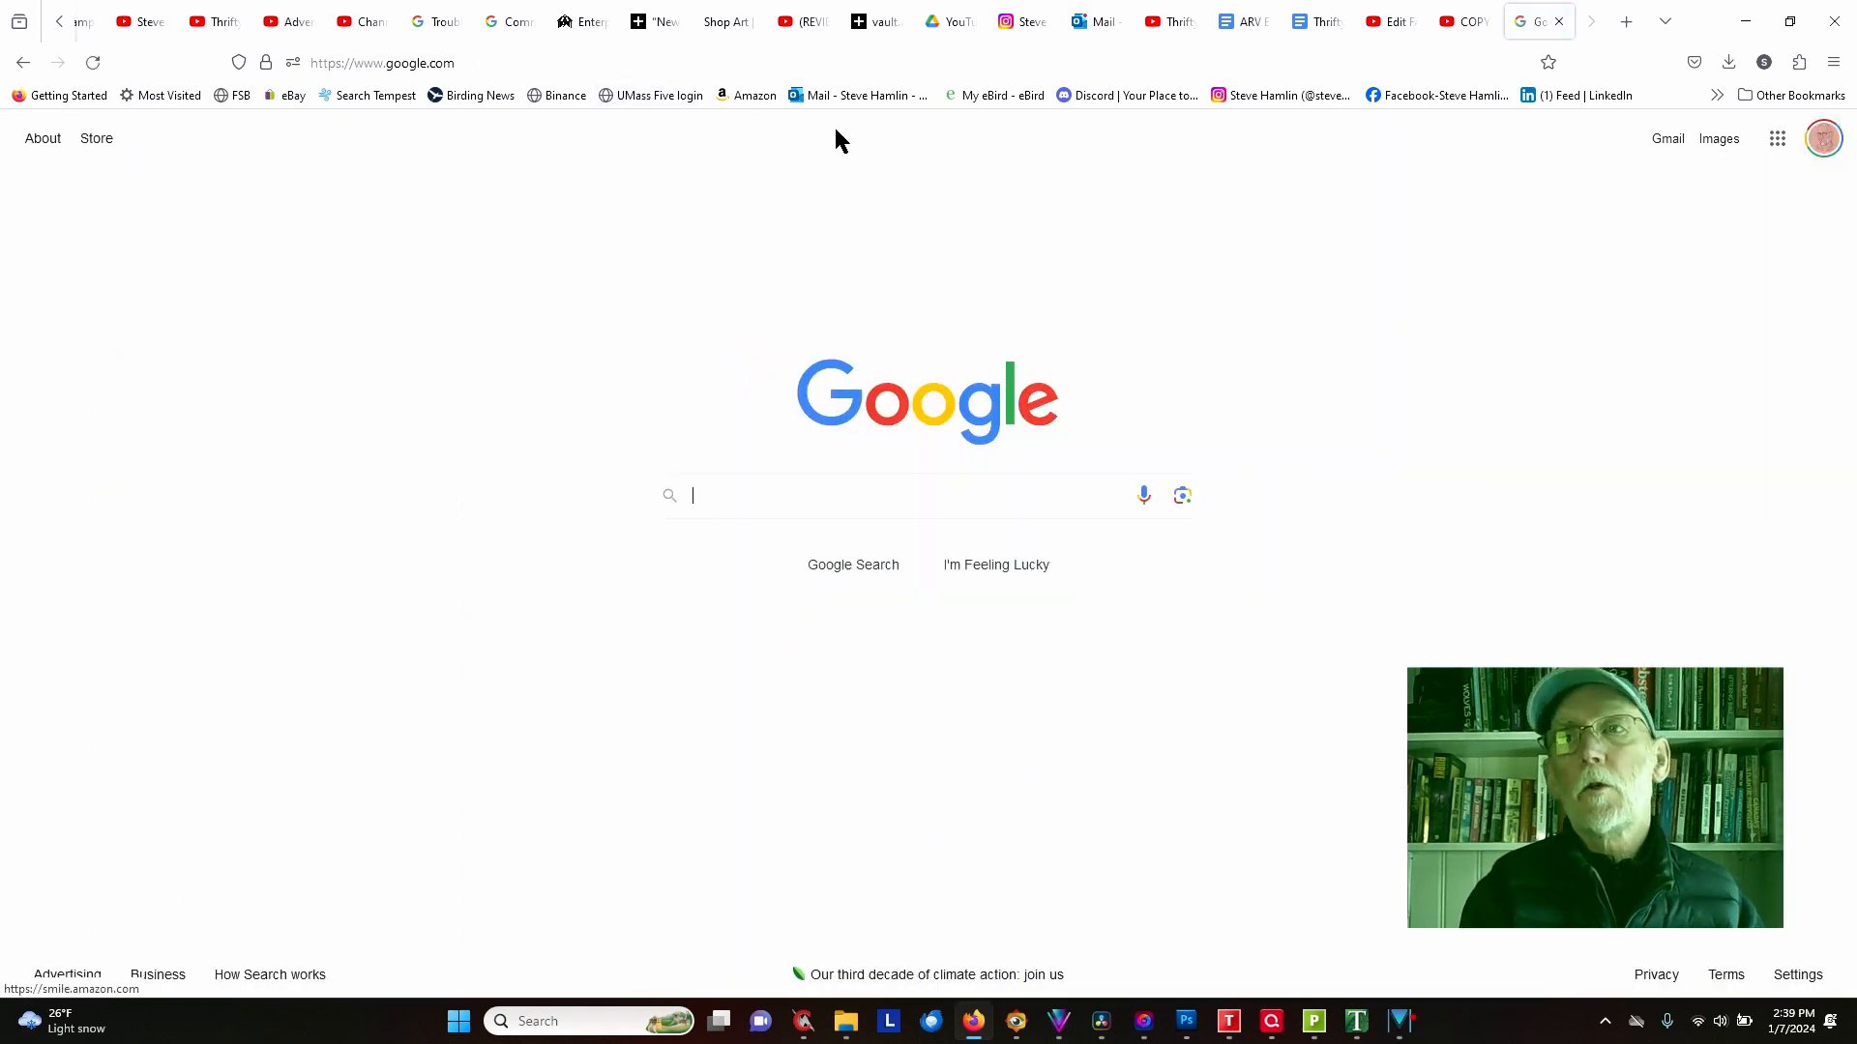
pyautogui.click(1777, 140)
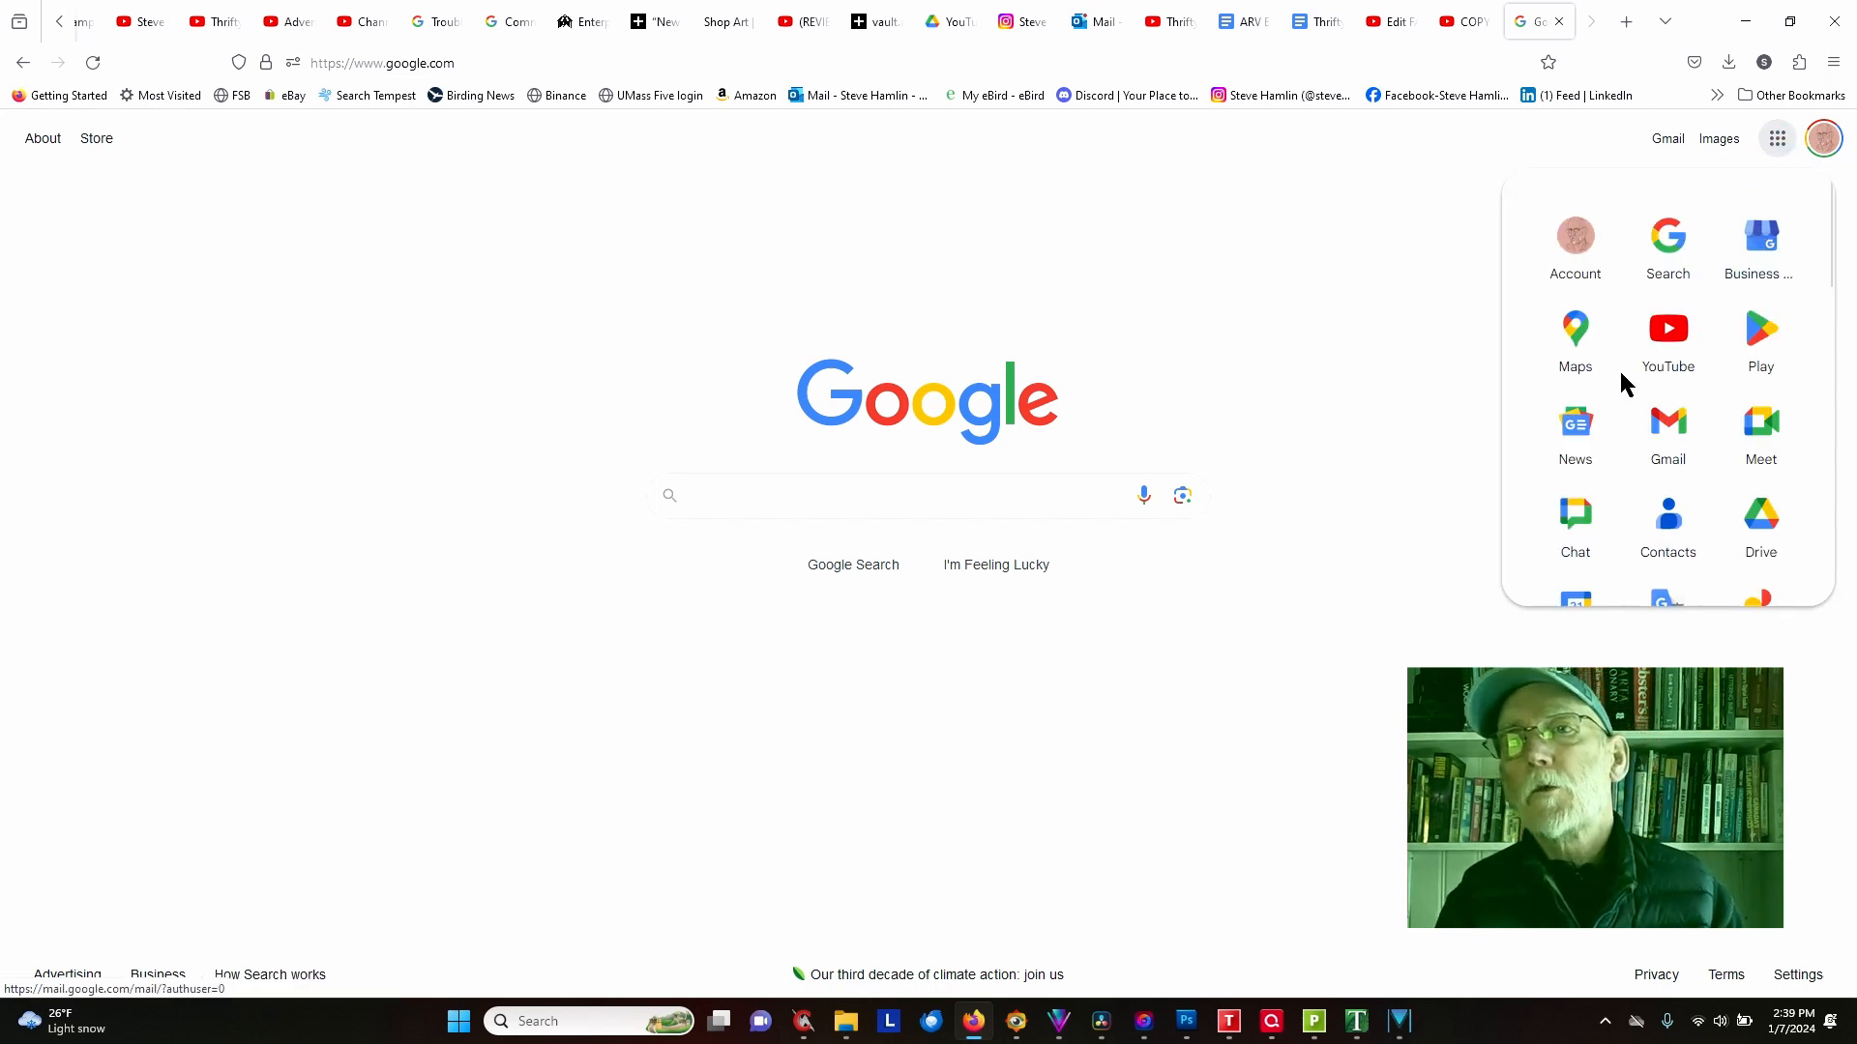
pyautogui.click(1577, 333)
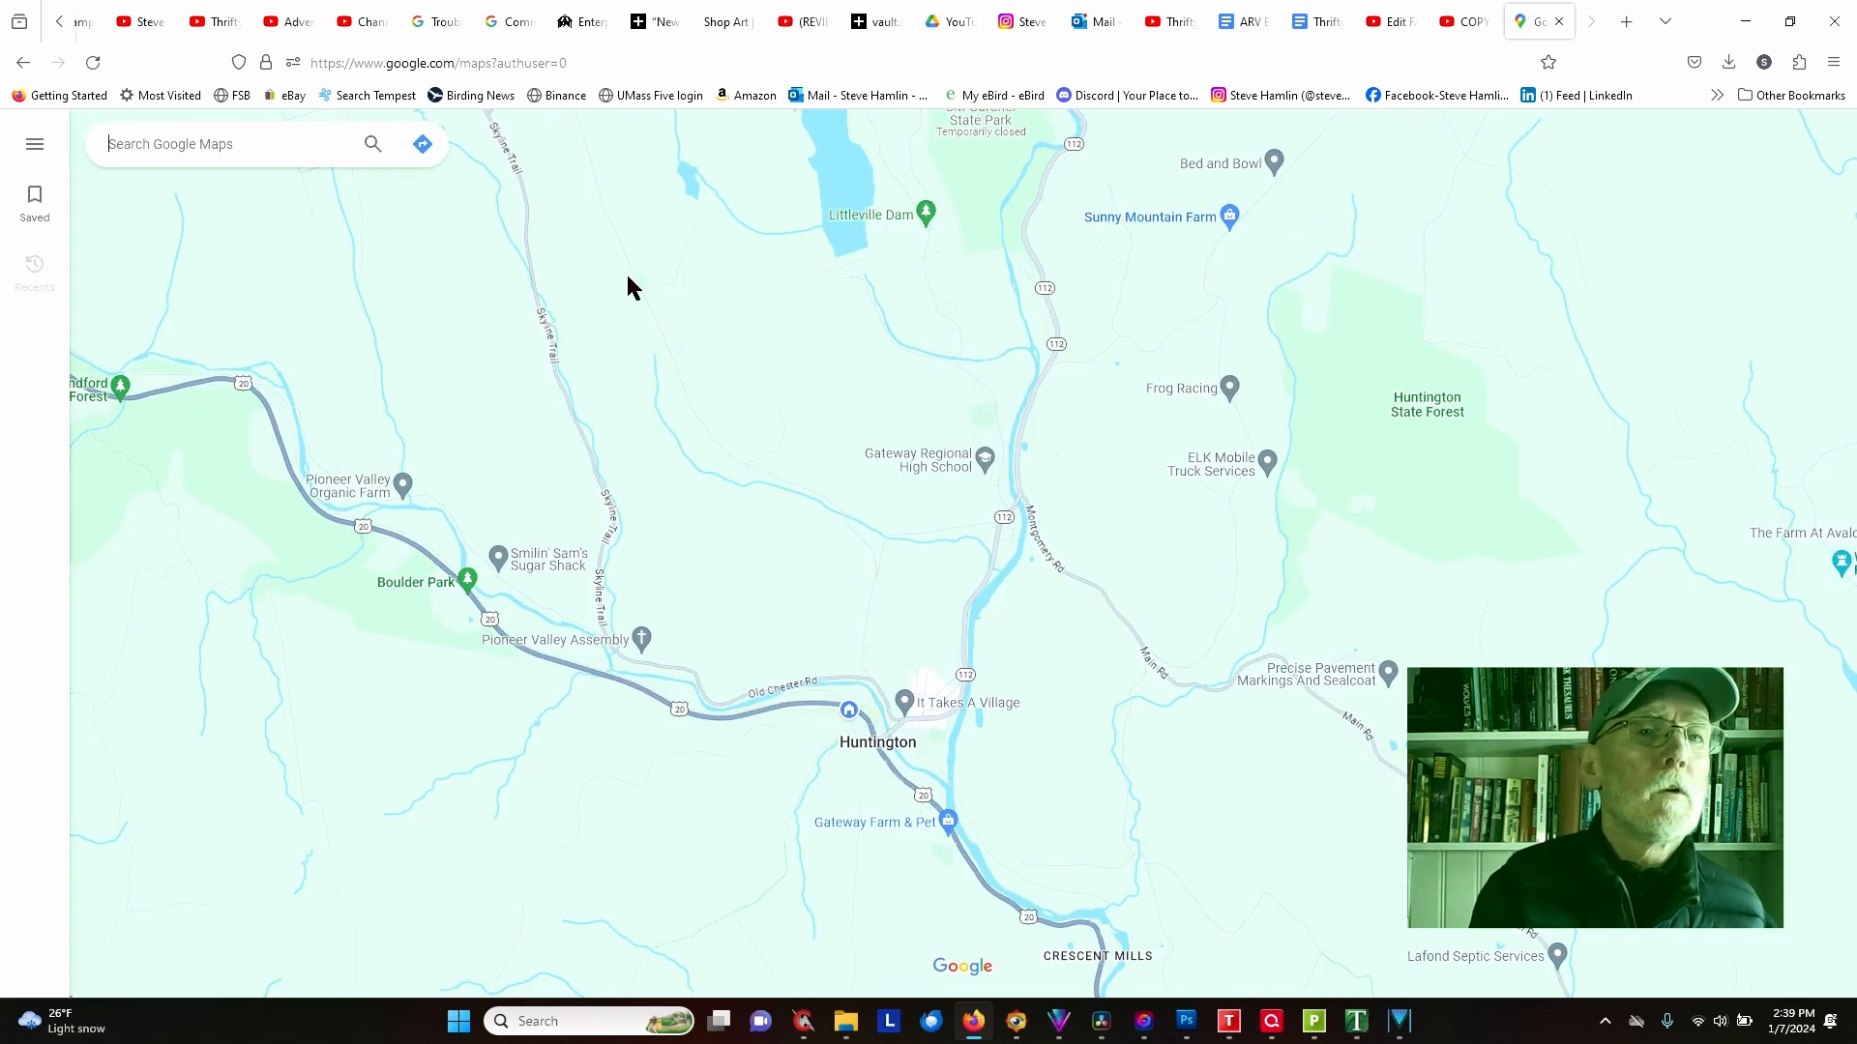
pyautogui.click(35, 199)
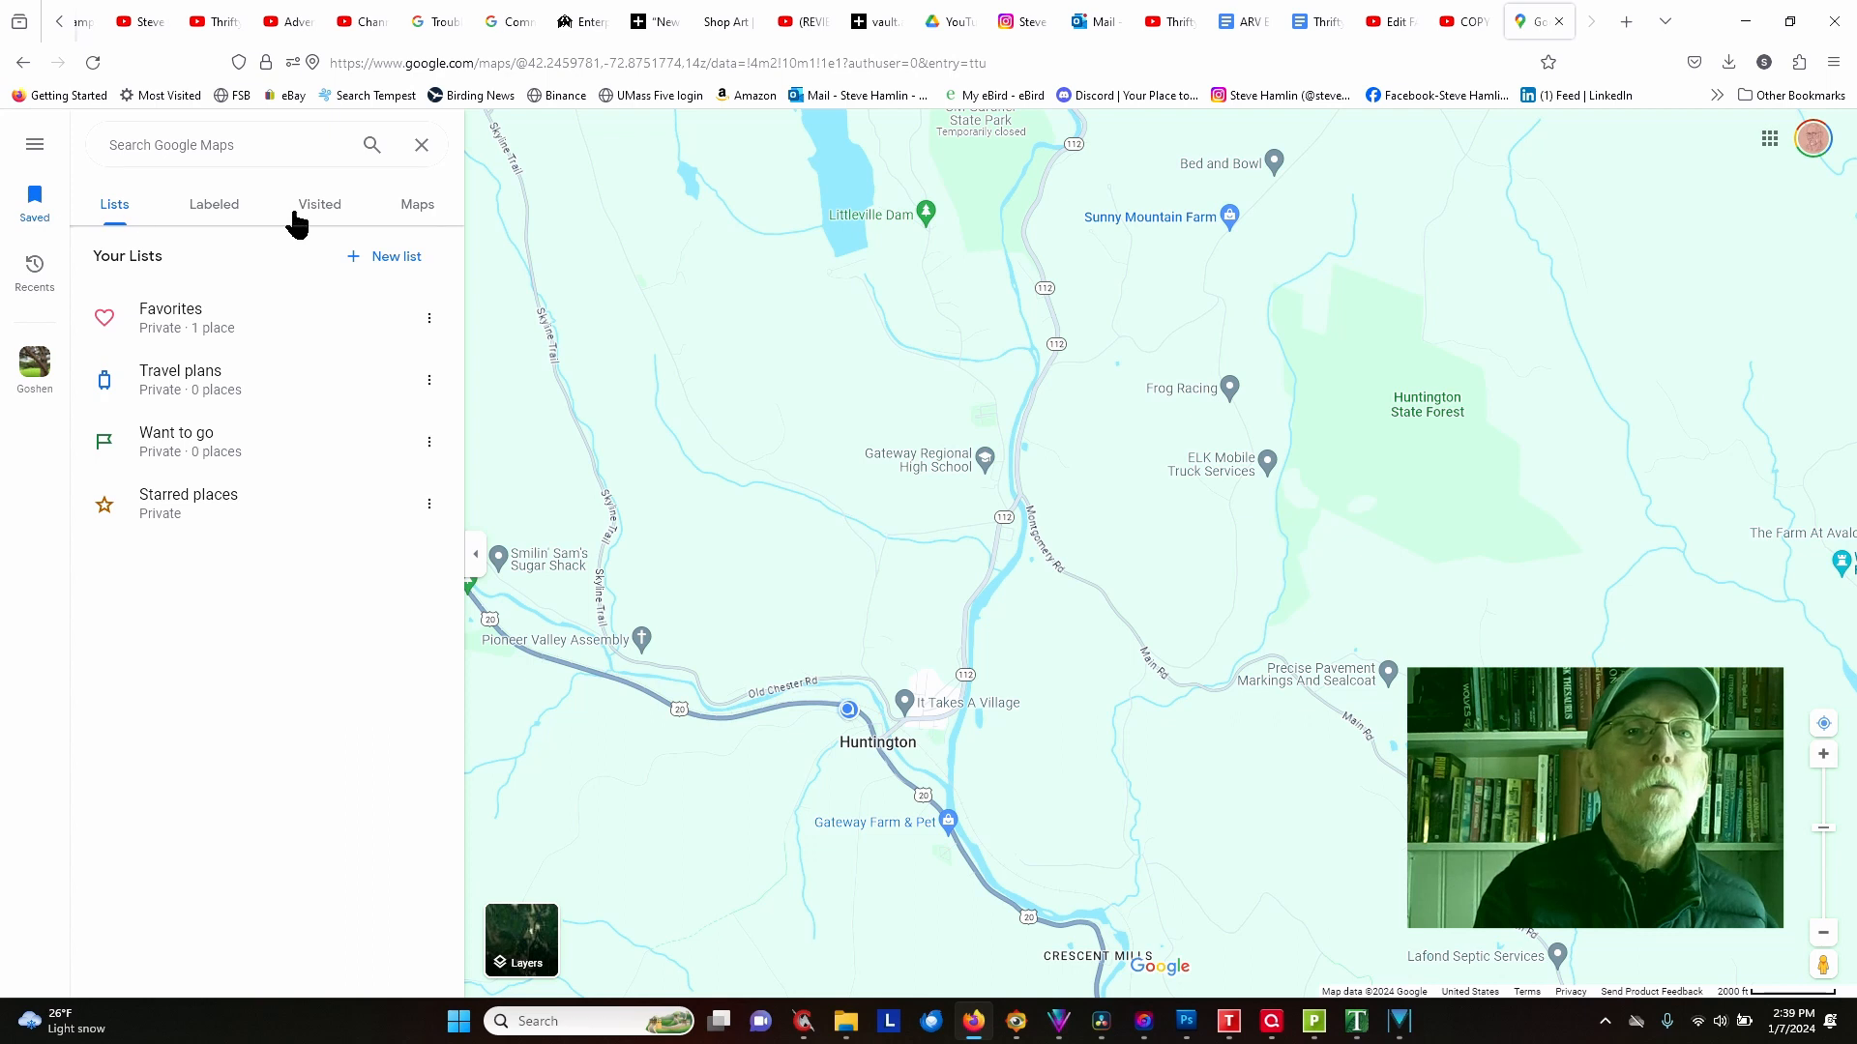
# Step: Create a new custom map in Google My Maps and upload "SE AZ poss routes_google.xlsx" from the 2024 travel folder into its layer
pyautogui.click(417, 215)
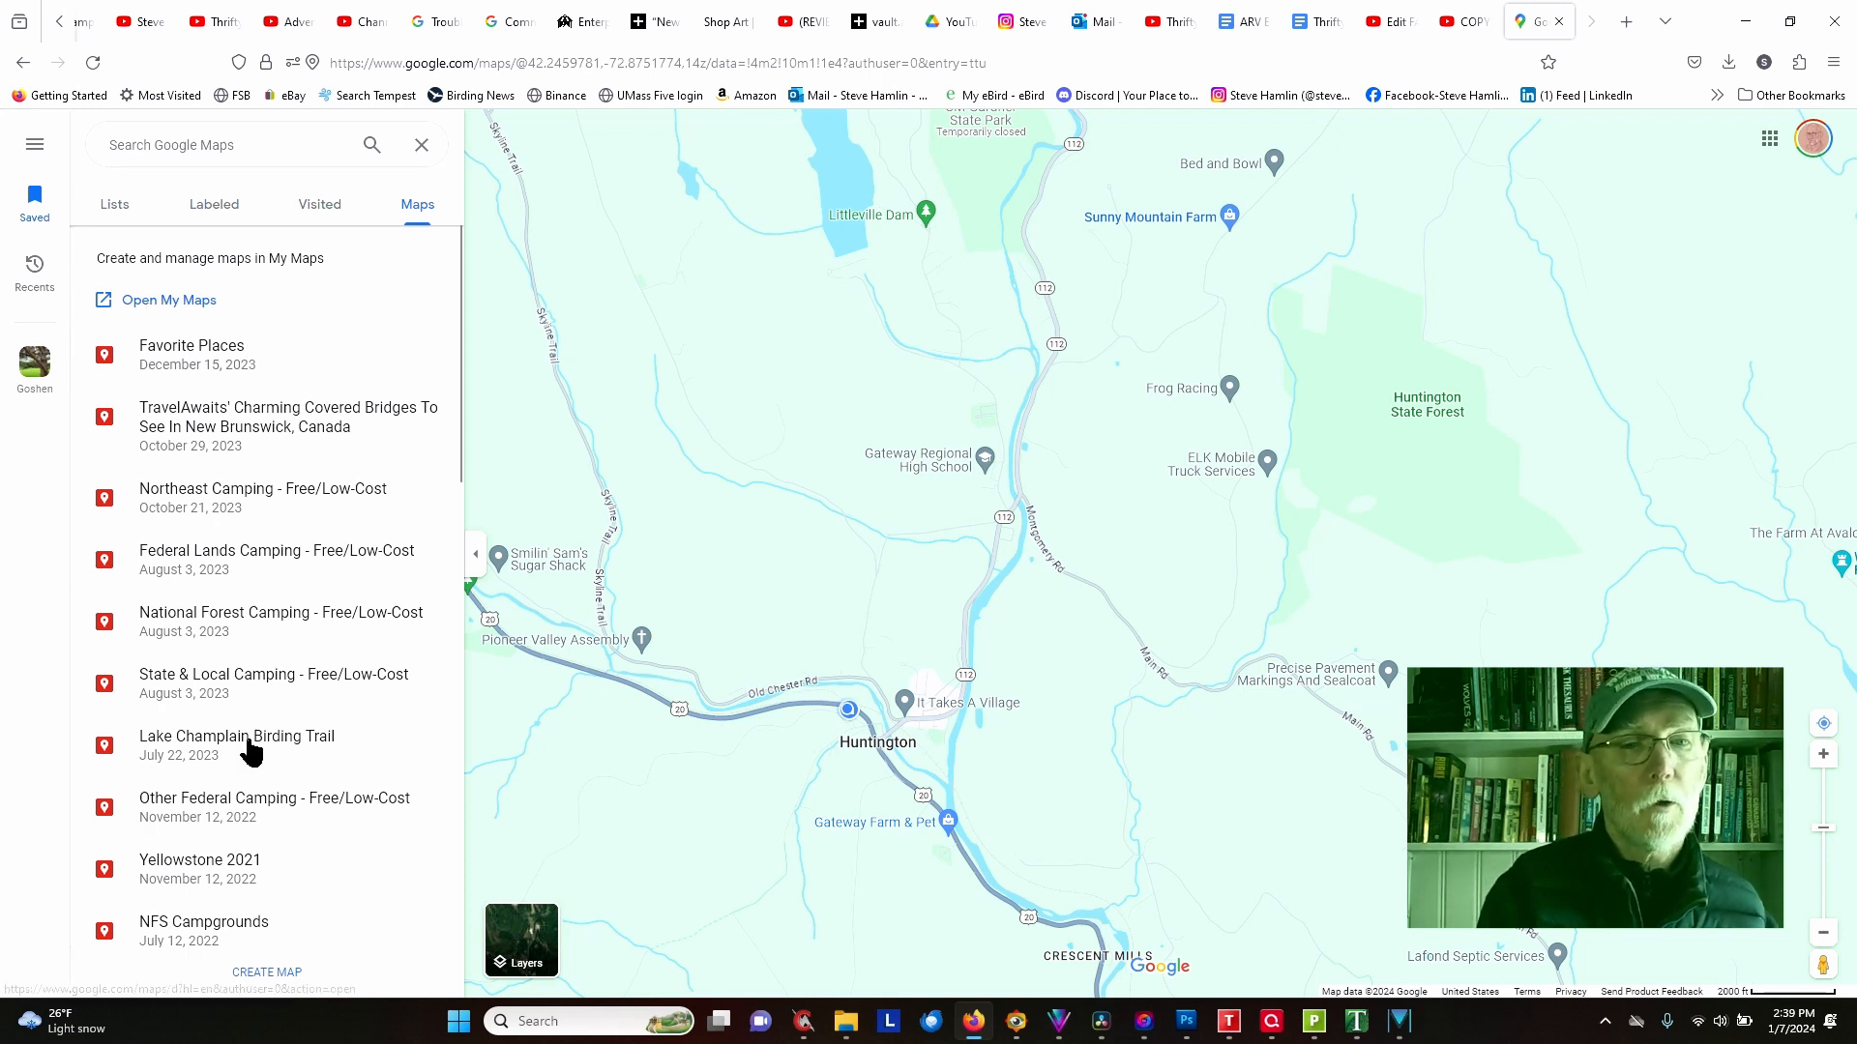
pyautogui.click(261, 975)
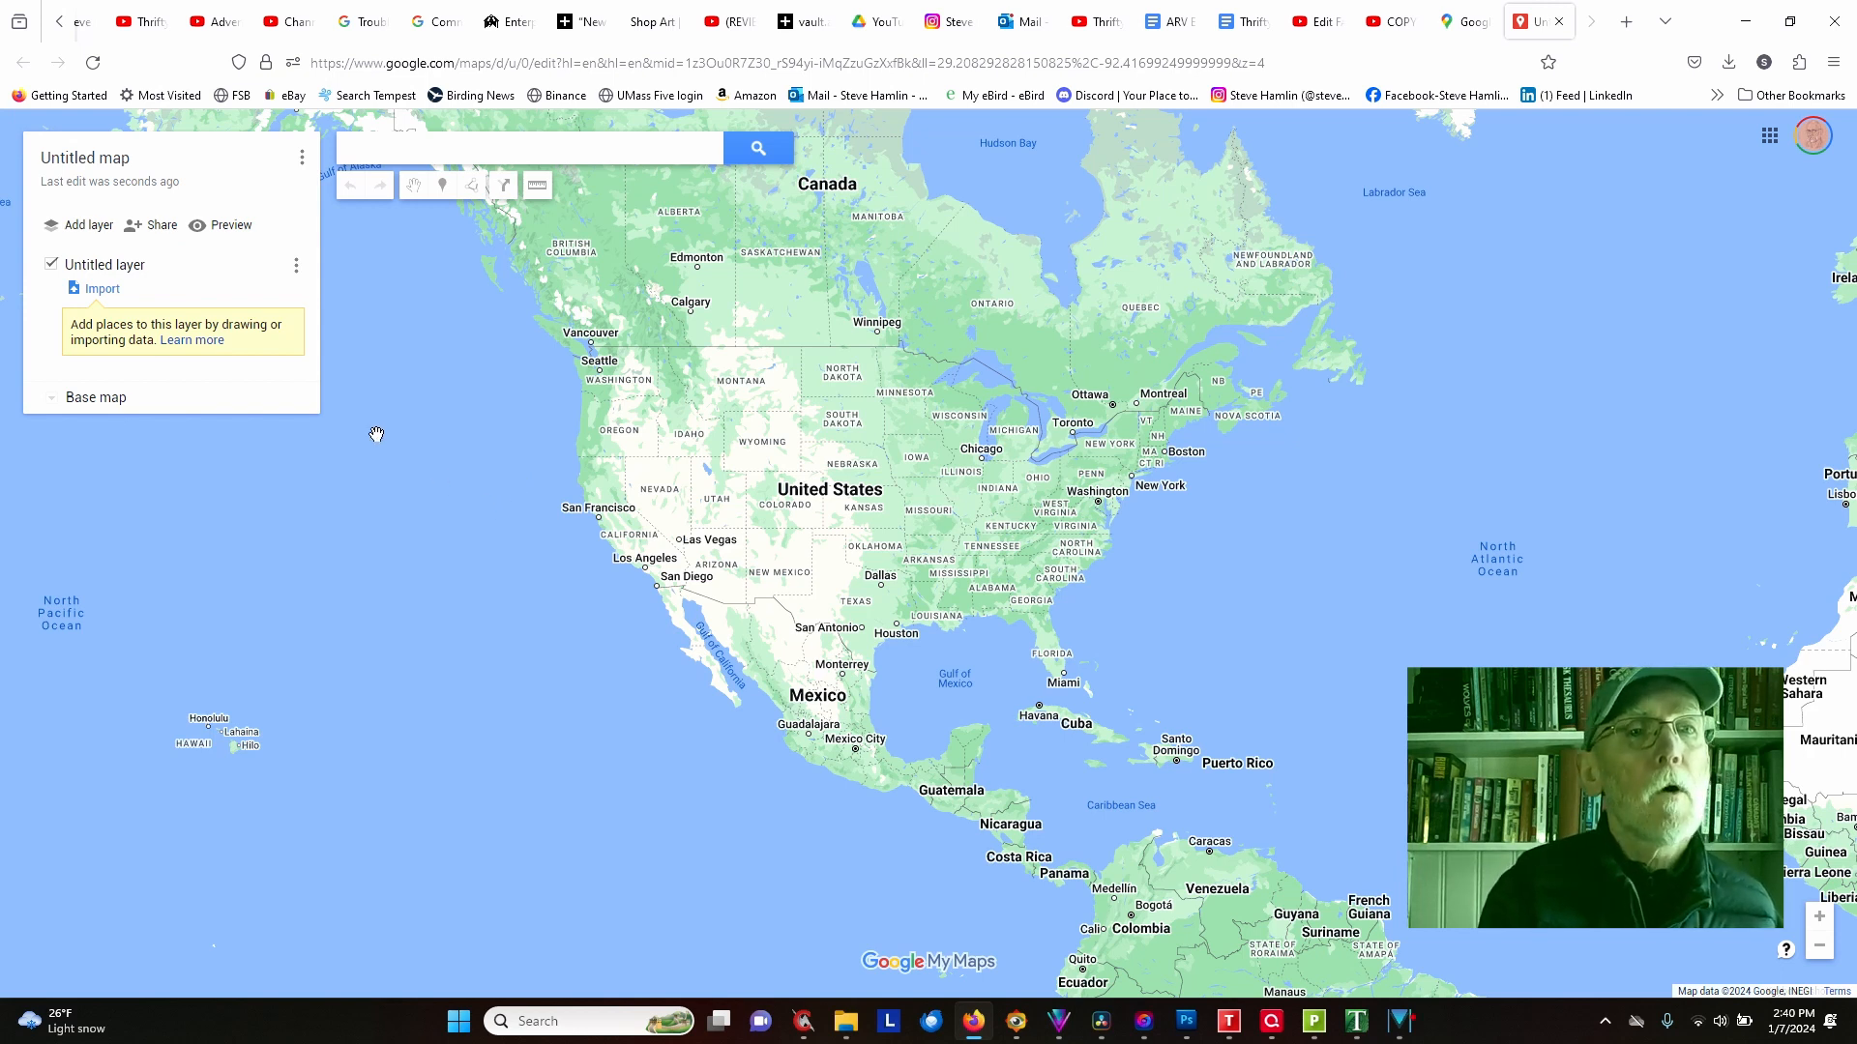
pyautogui.click(101, 290)
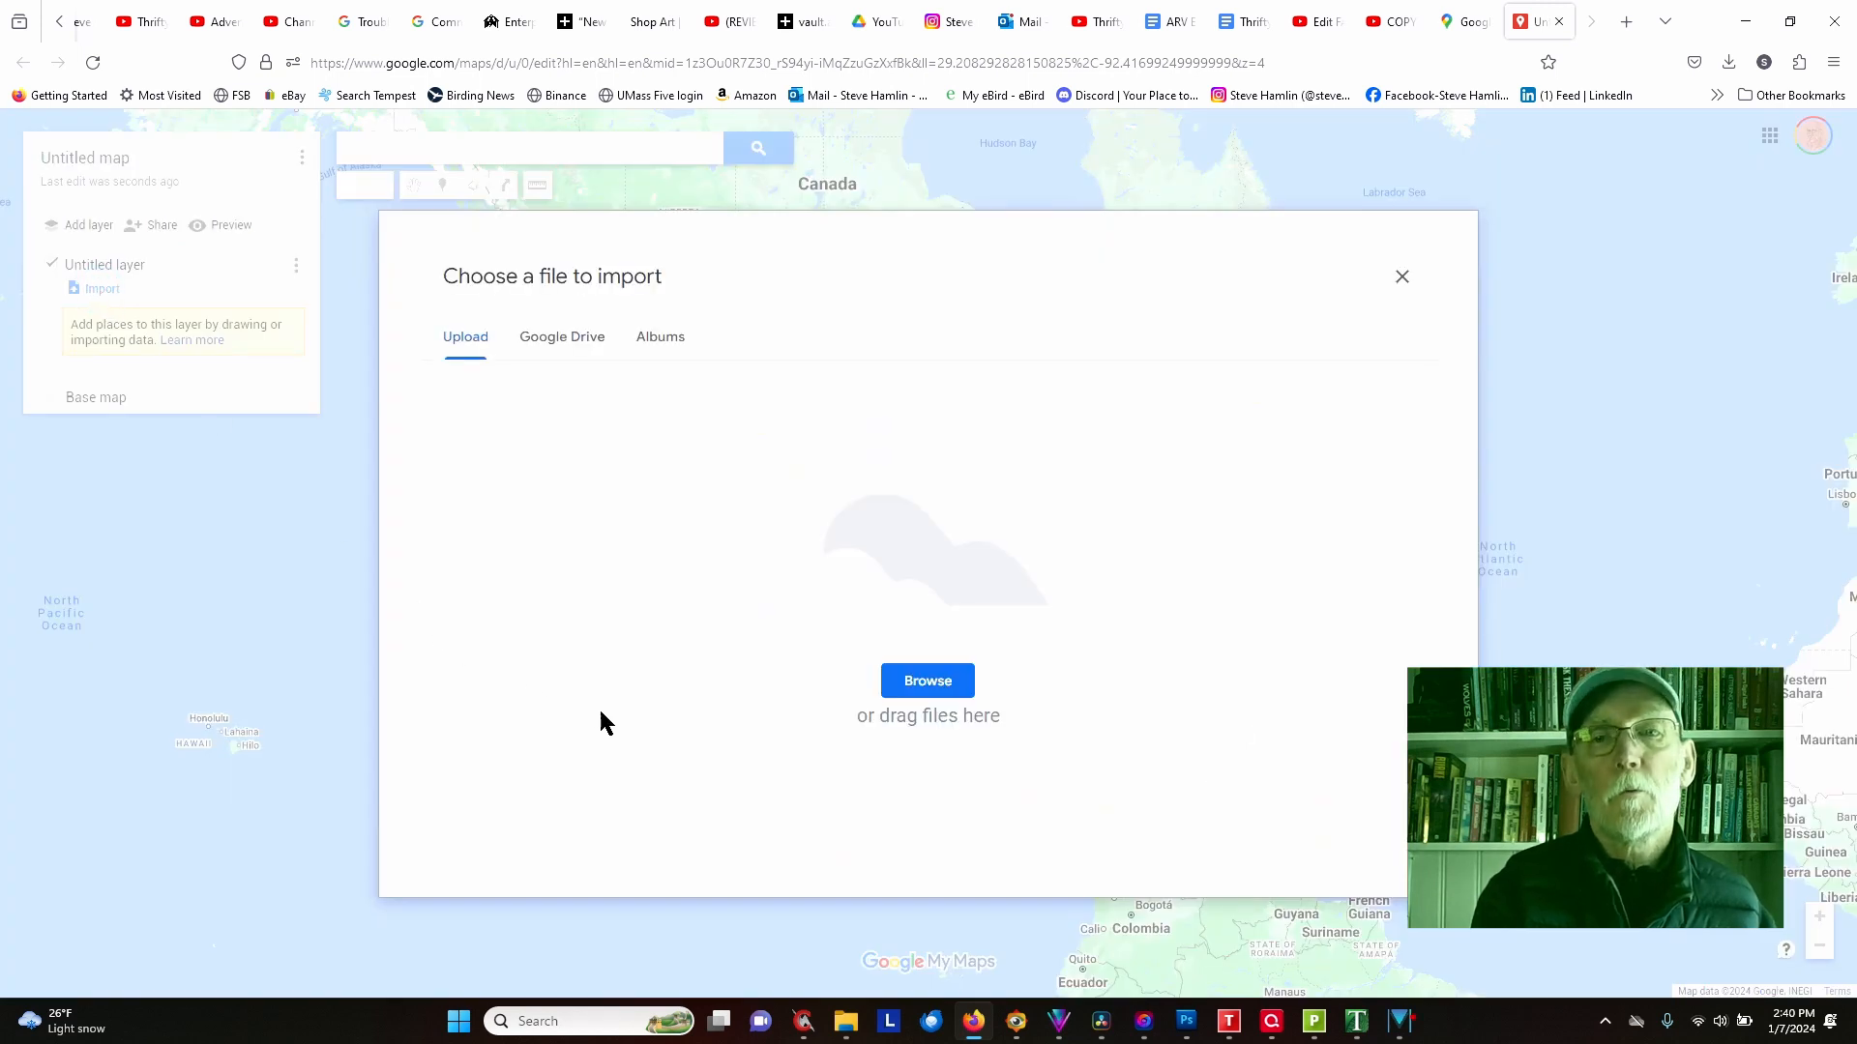
pyautogui.click(931, 685)
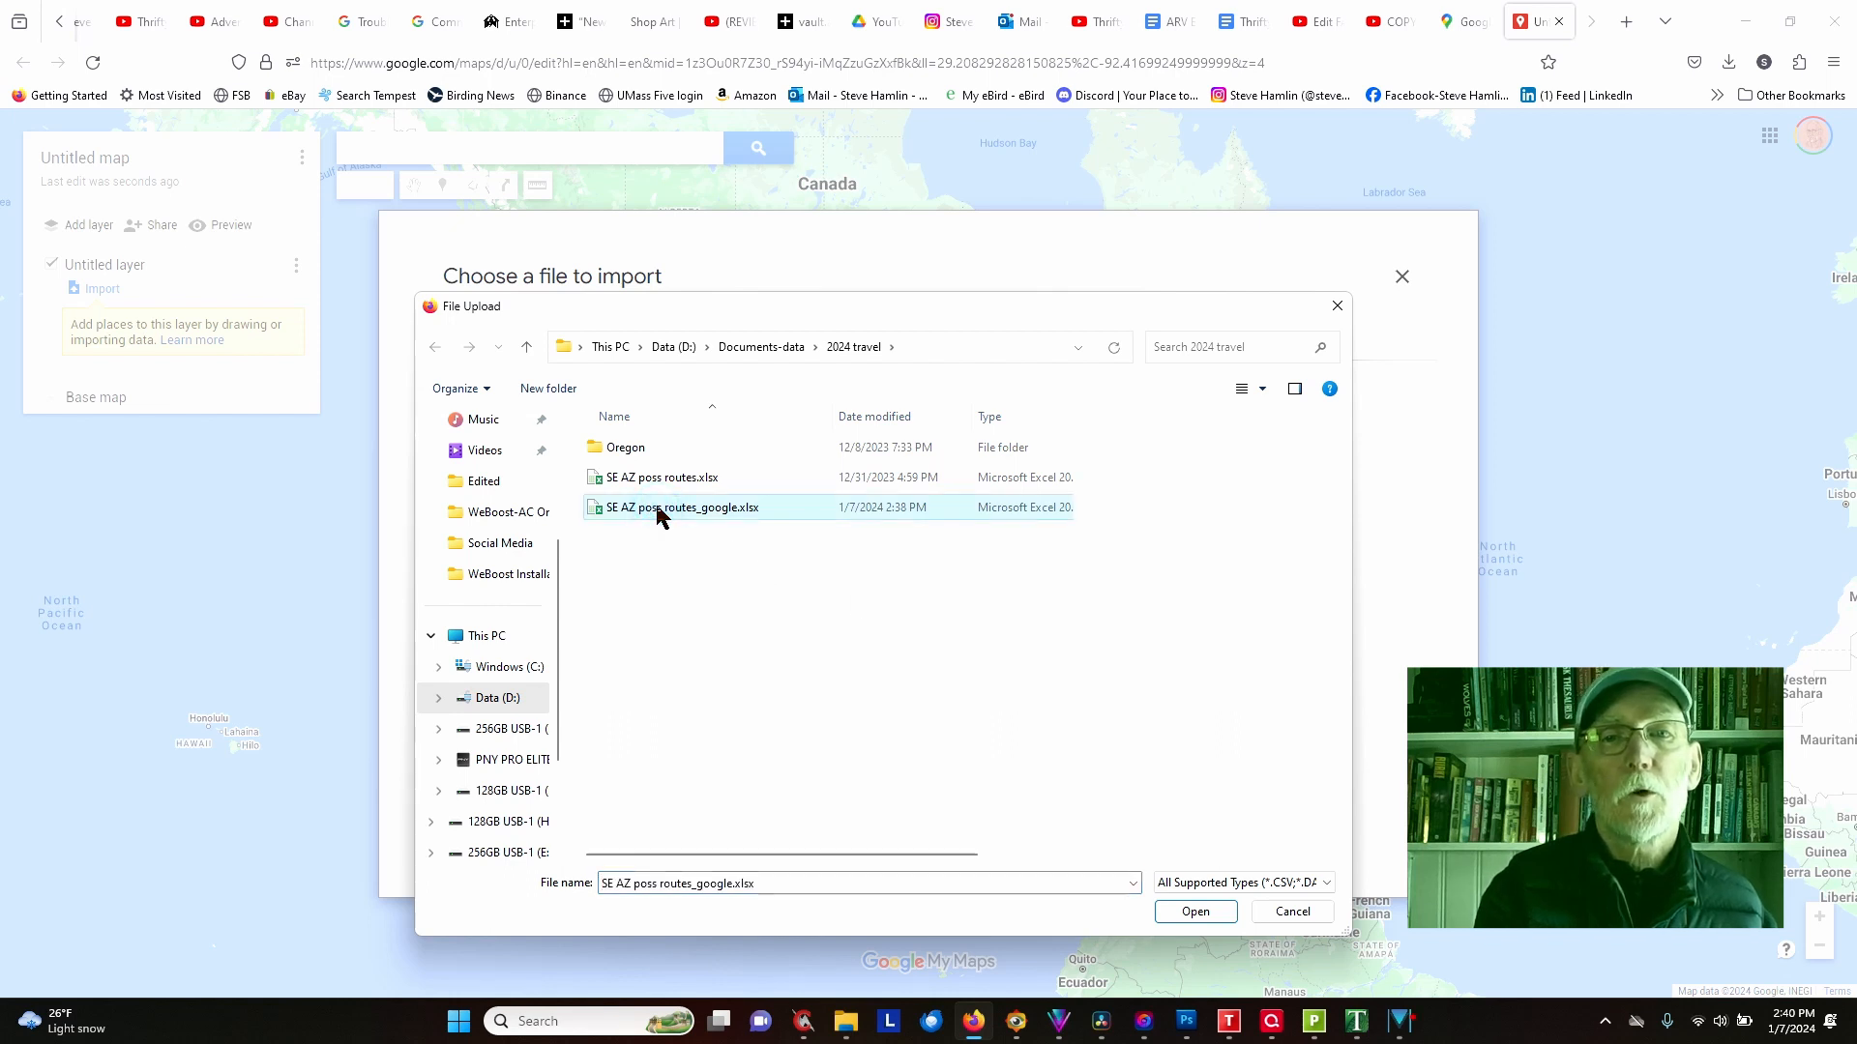
pyautogui.click(1191, 909)
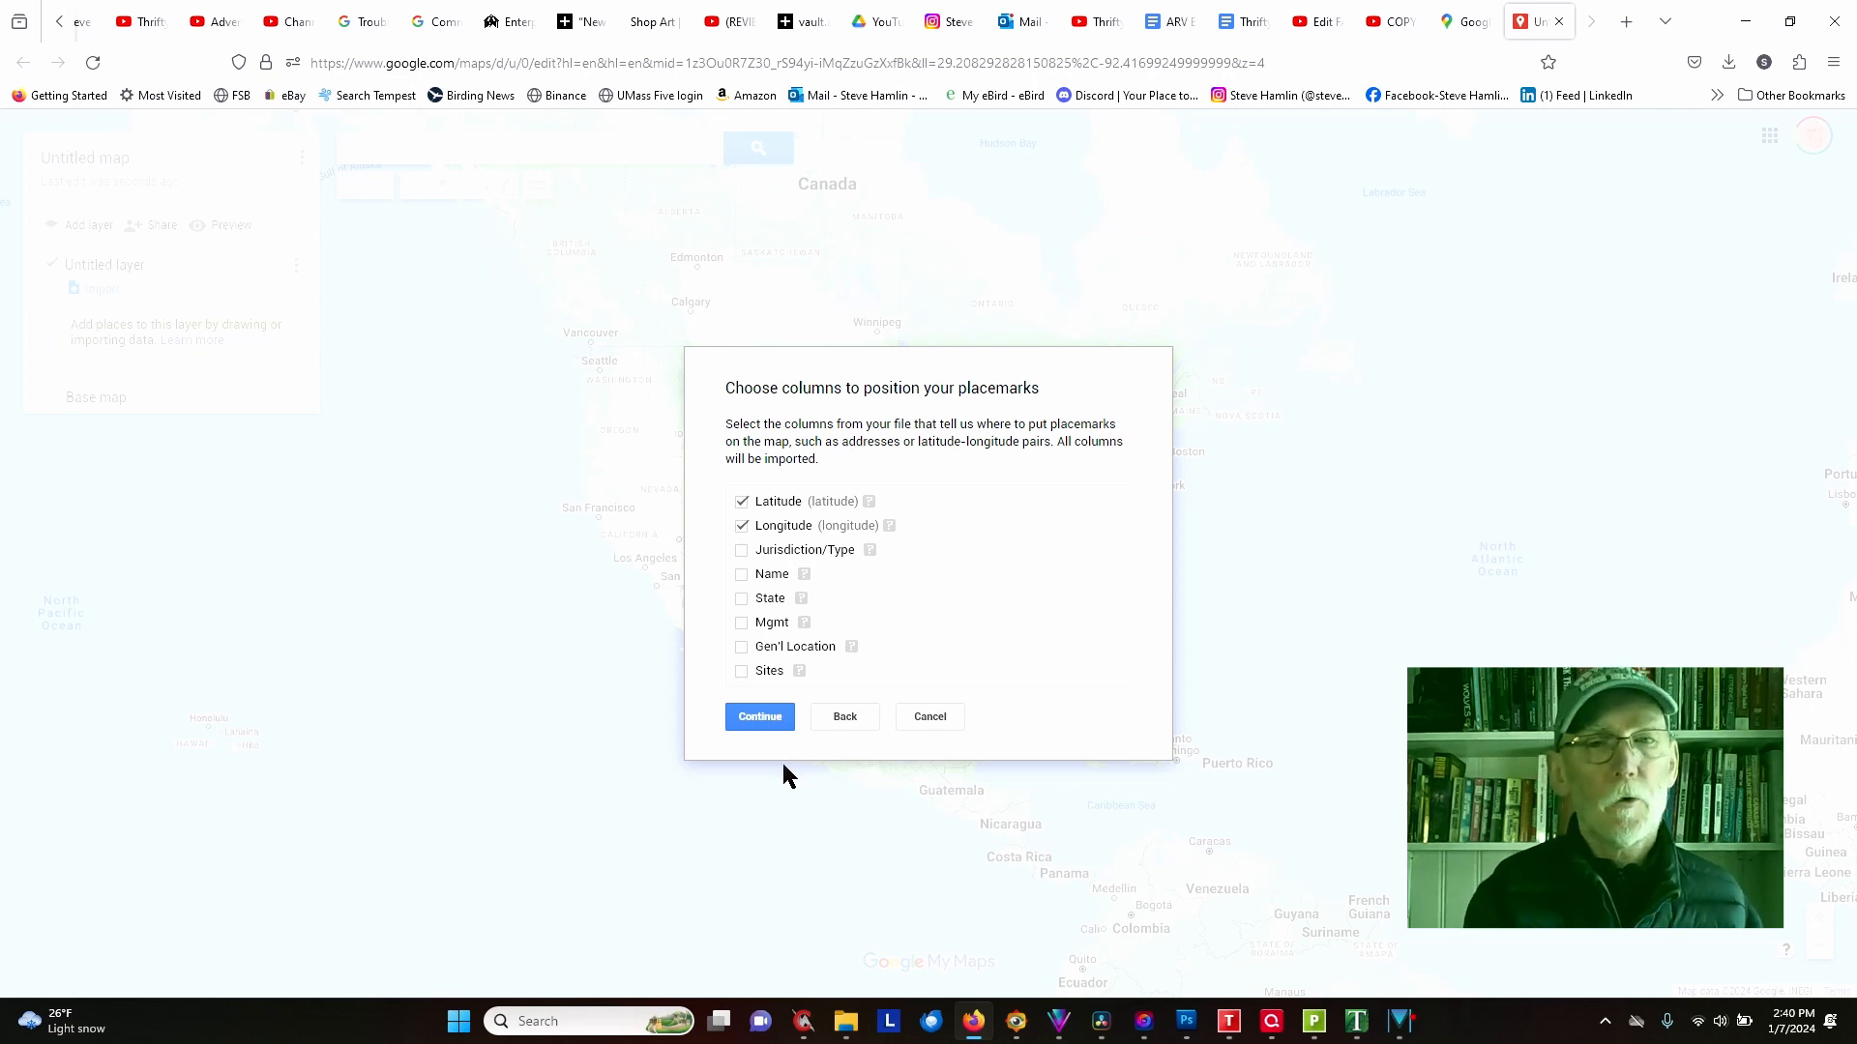
# Step: Finish the import with Latitude and Longitude positioning the placemarks and the Name column as marker title
pyautogui.click(760, 717)
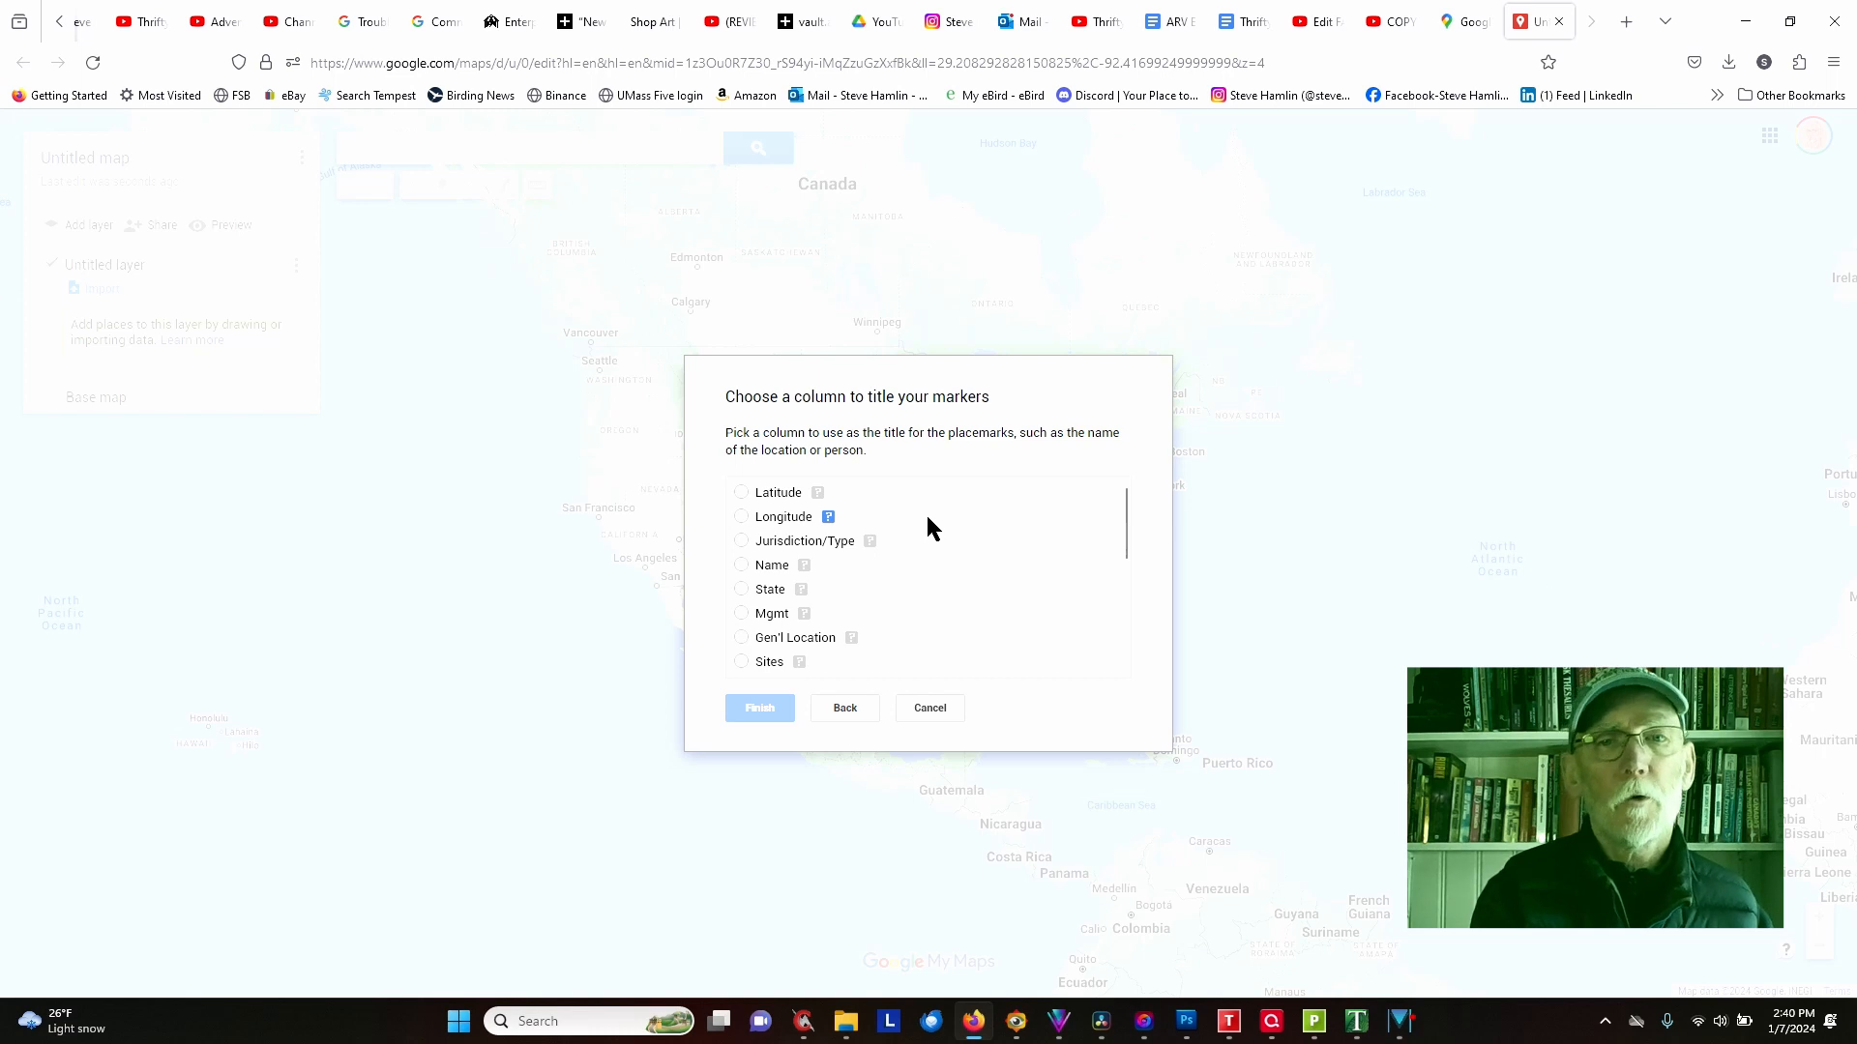
pyautogui.click(741, 566)
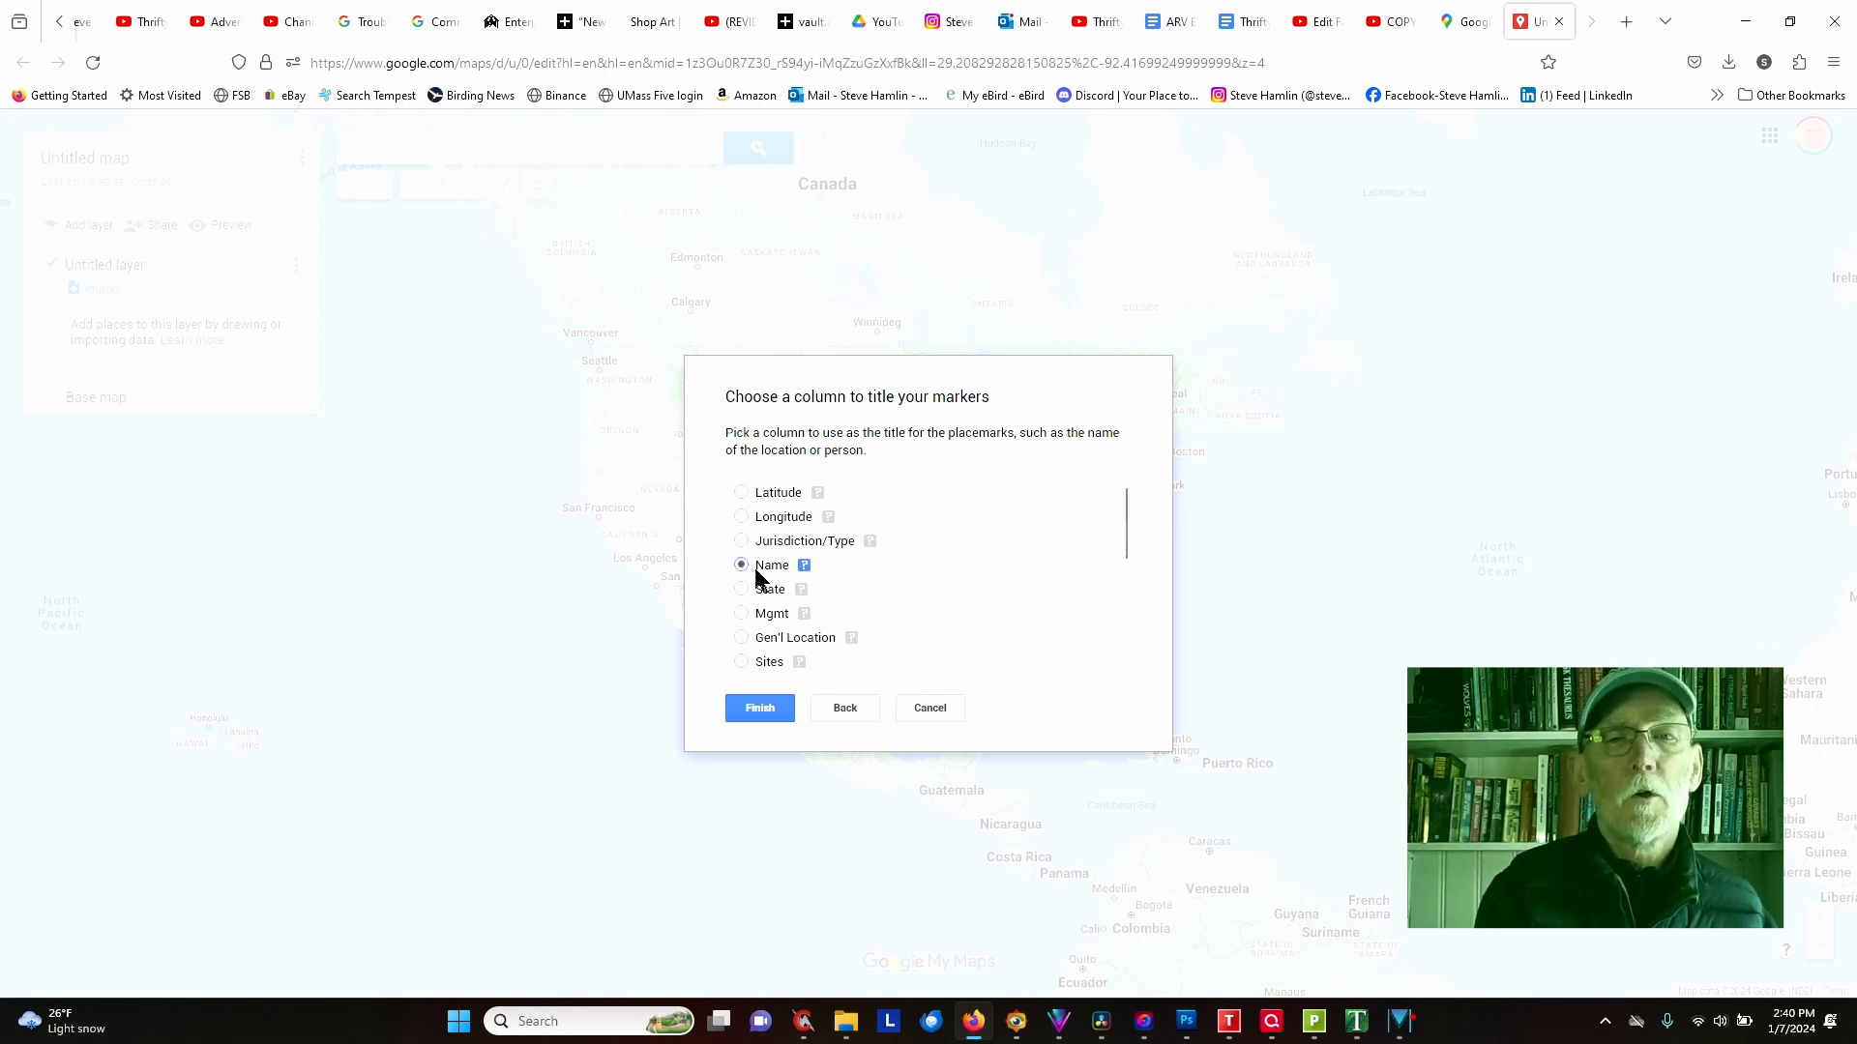
pyautogui.click(761, 712)
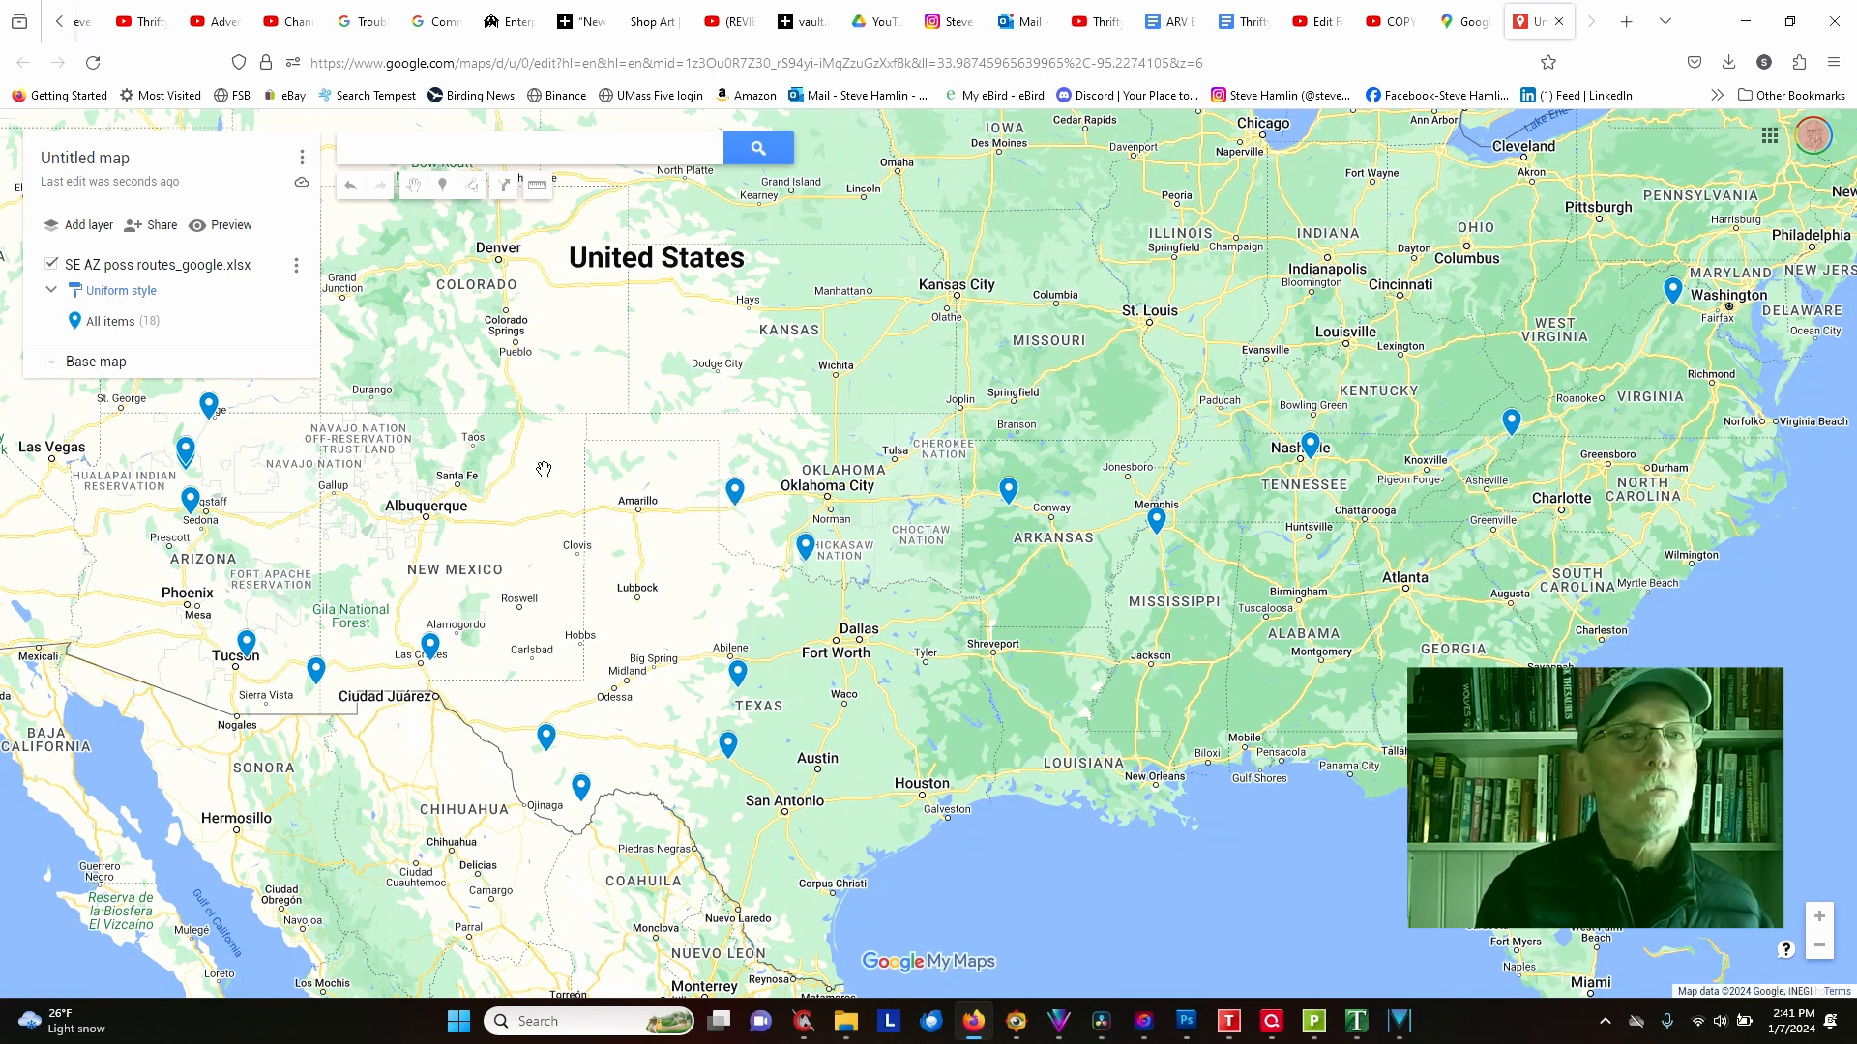
# Step: Style the imported layer's placemarks by the Jurisdiction/Type data column
pyautogui.click(114, 298)
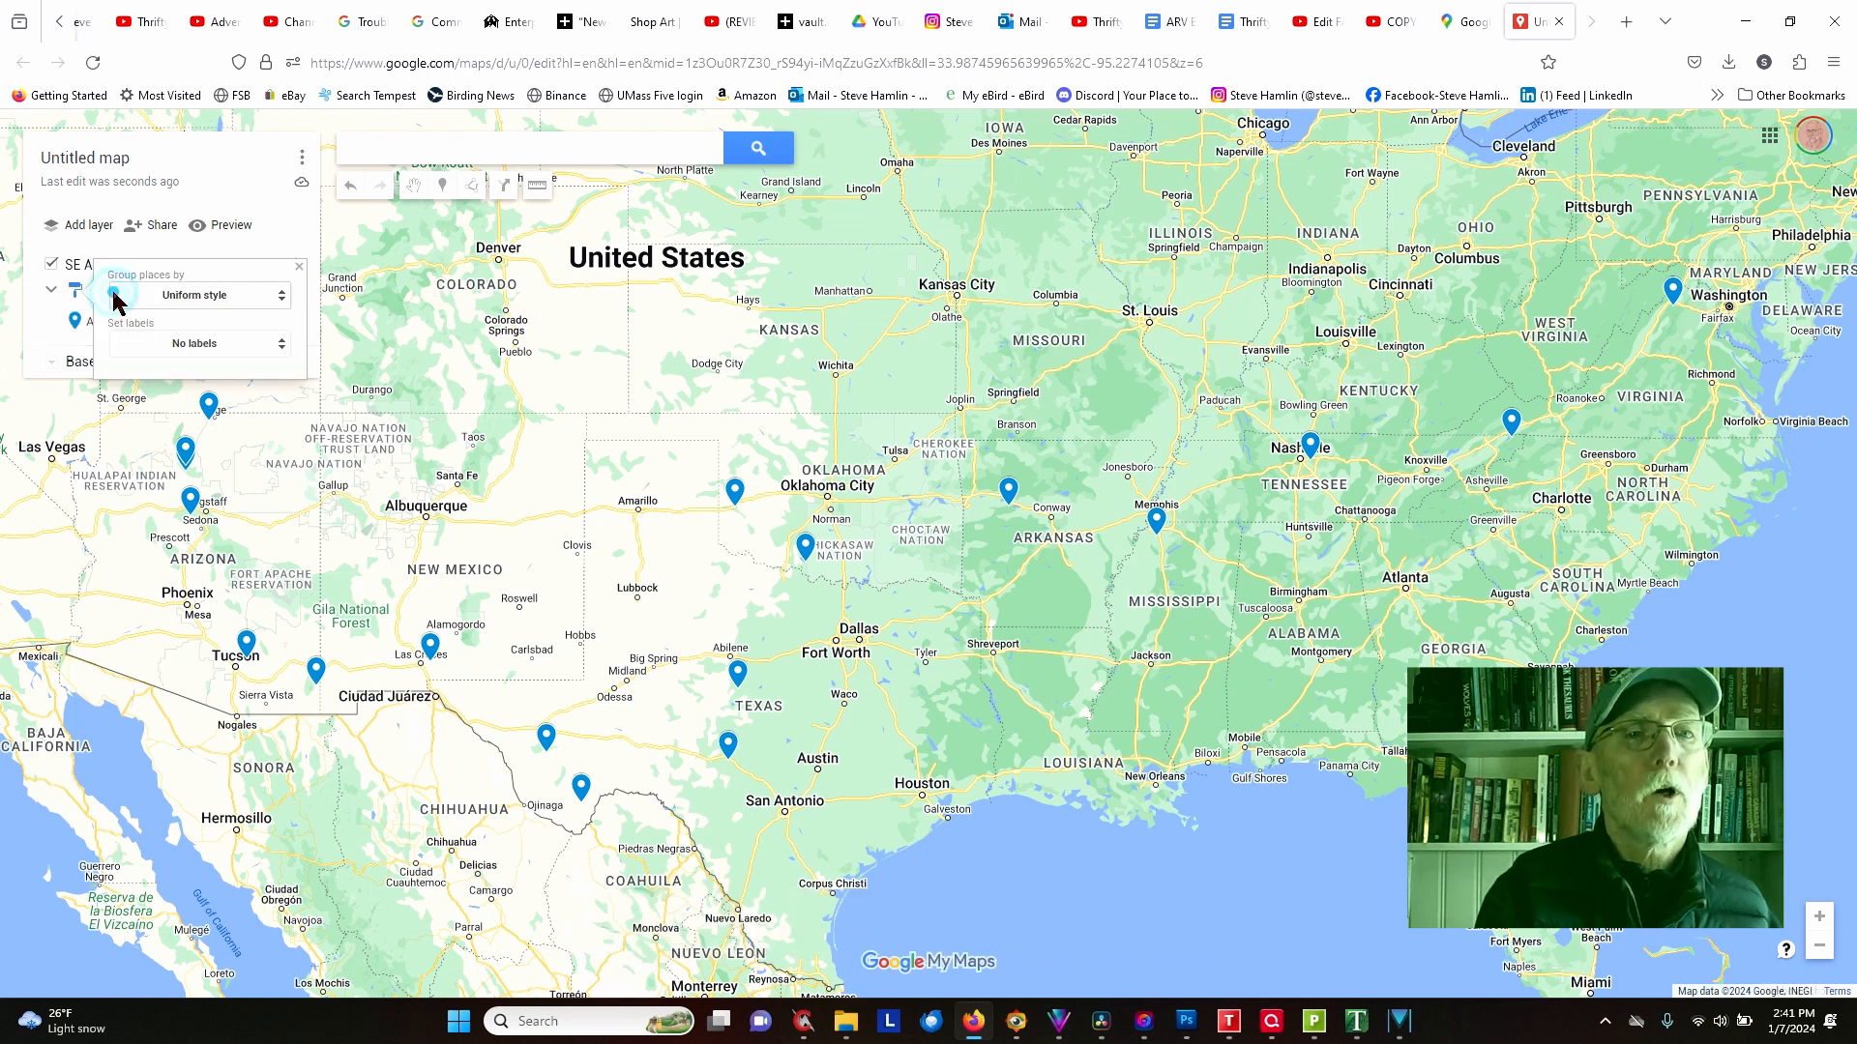
pyautogui.click(281, 298)
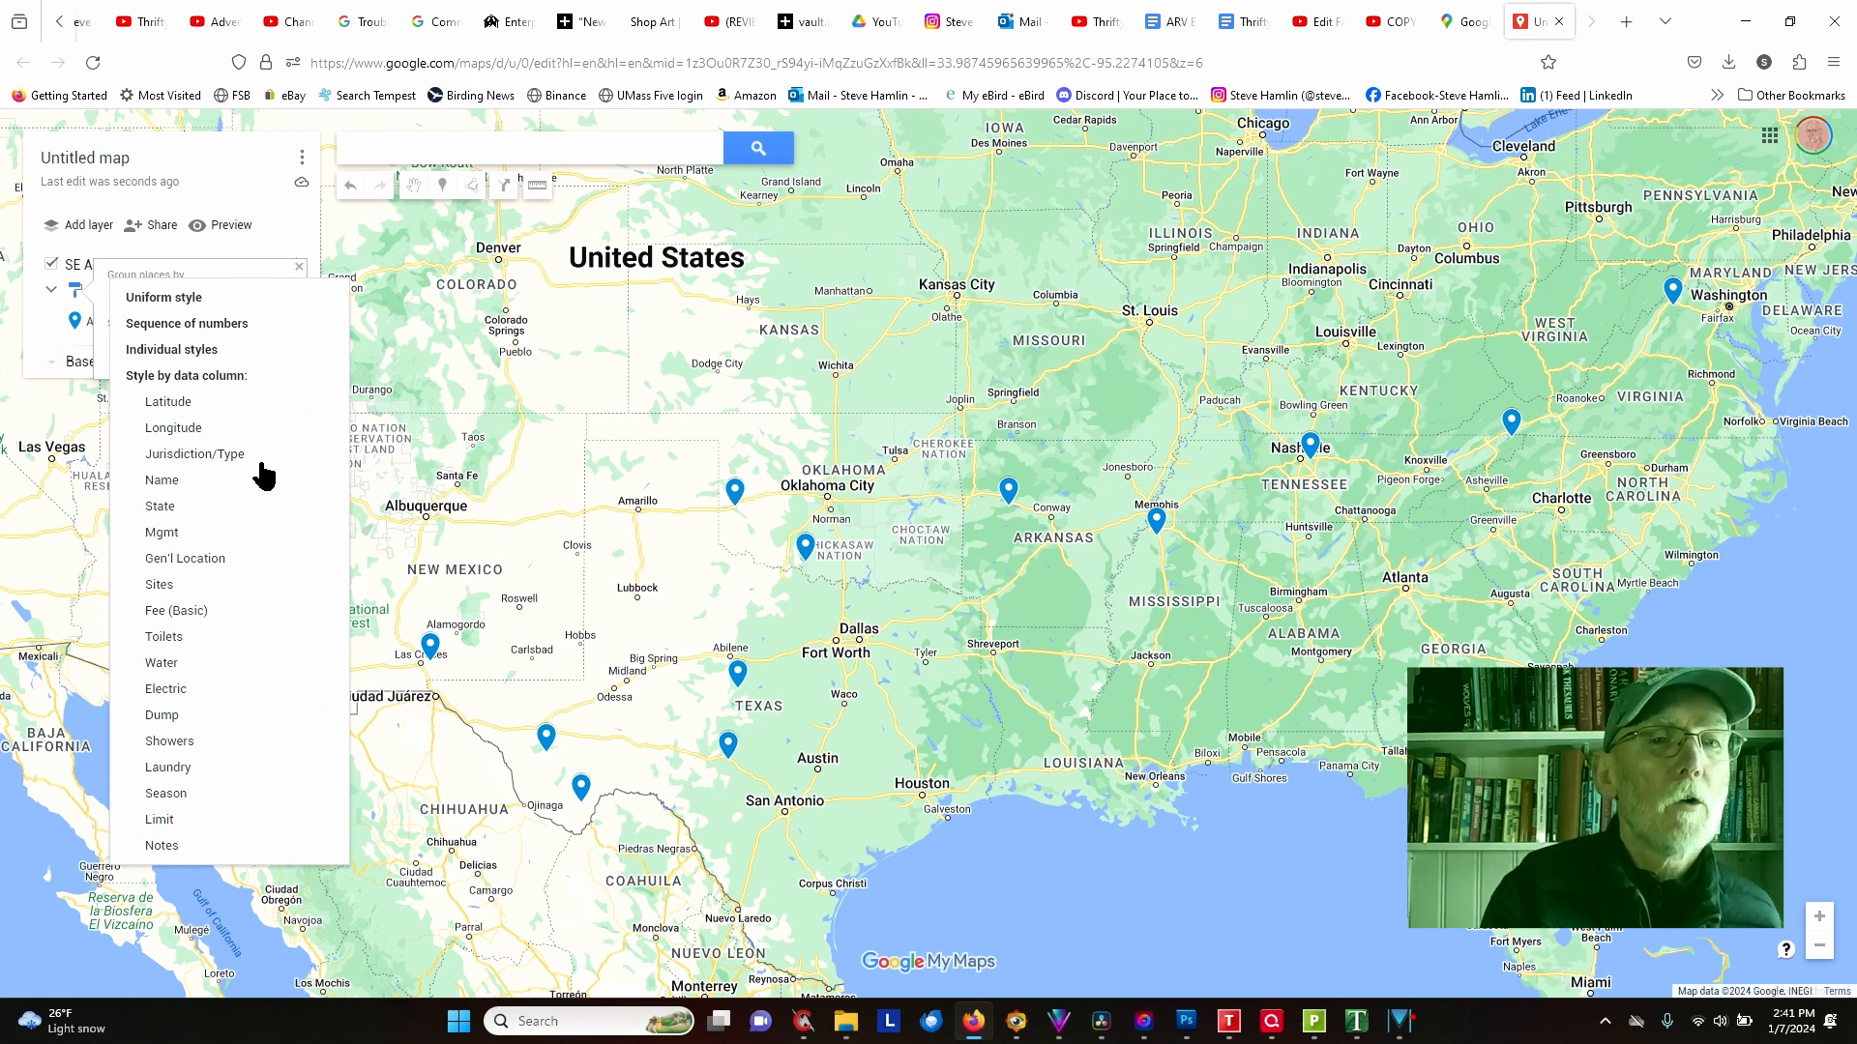
pyautogui.click(187, 453)
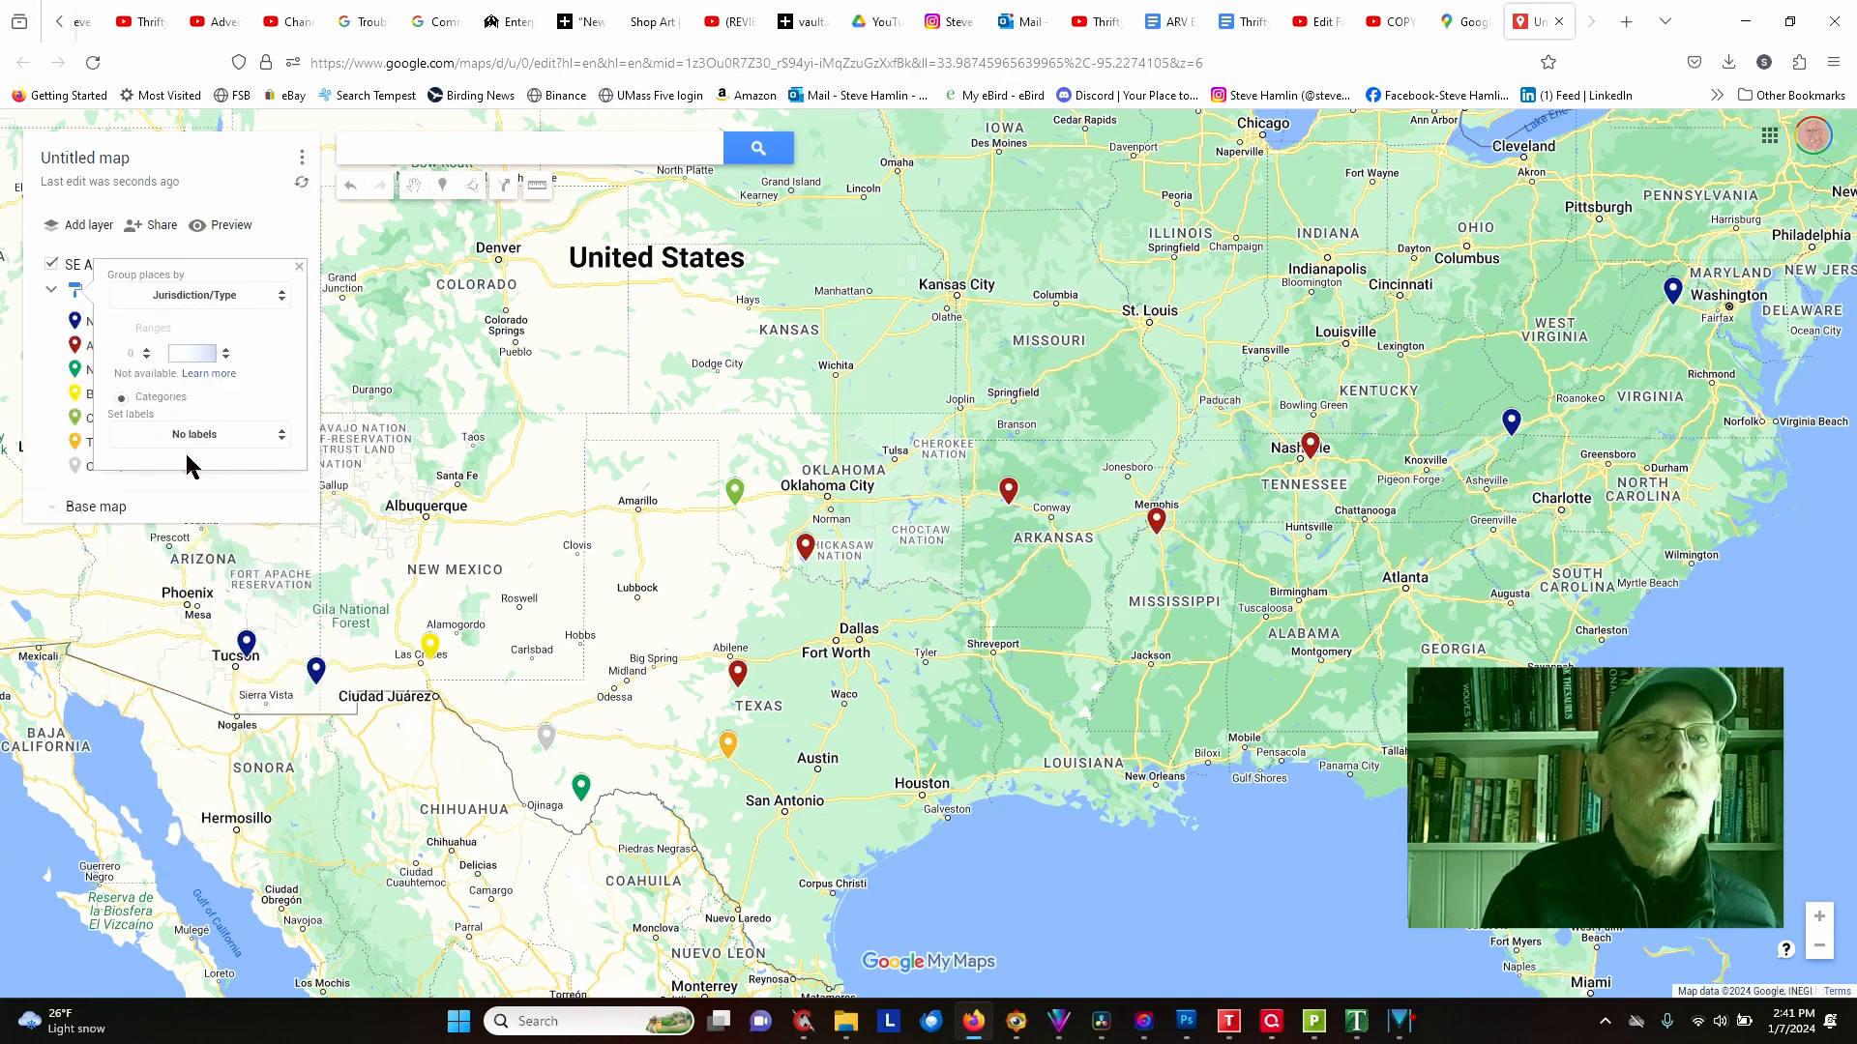
pyautogui.click(299, 267)
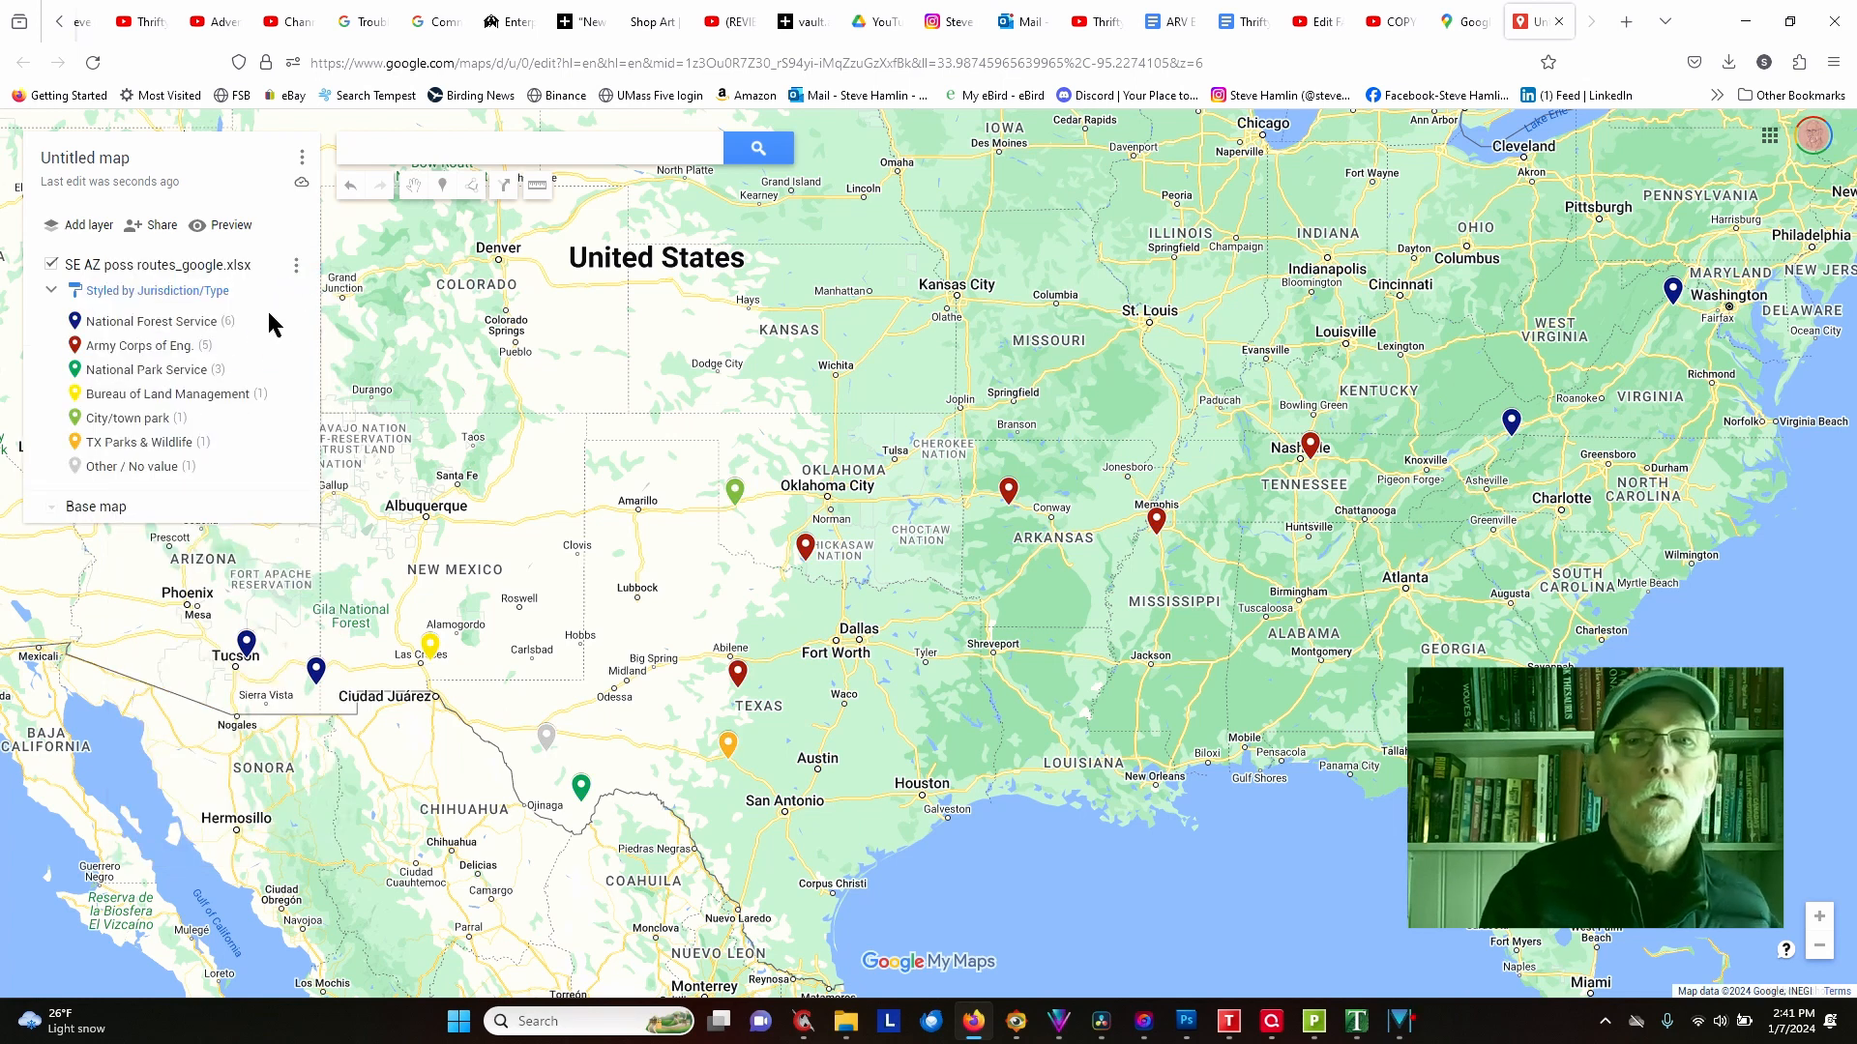
pyautogui.moveTo(288, 323)
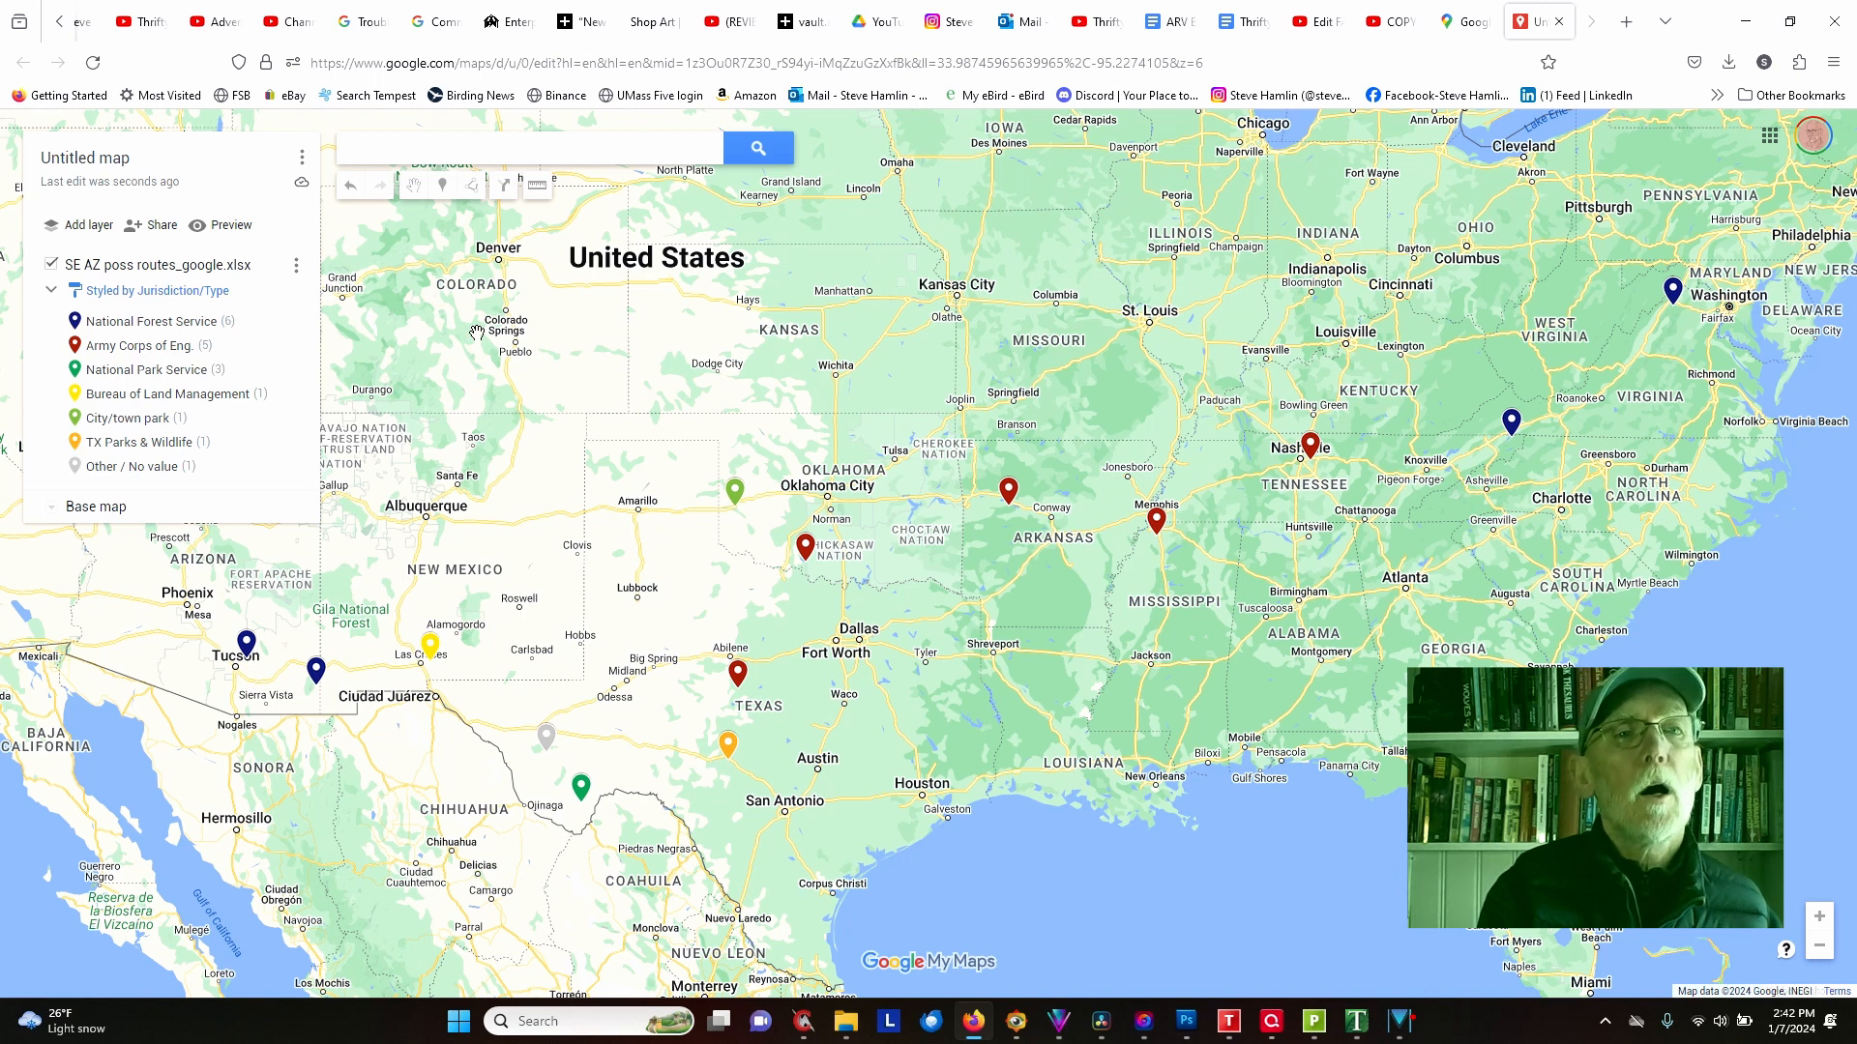
# Step: Rename the untitled map as "SE AZ 2024" and save the title
pyautogui.click(135, 163)
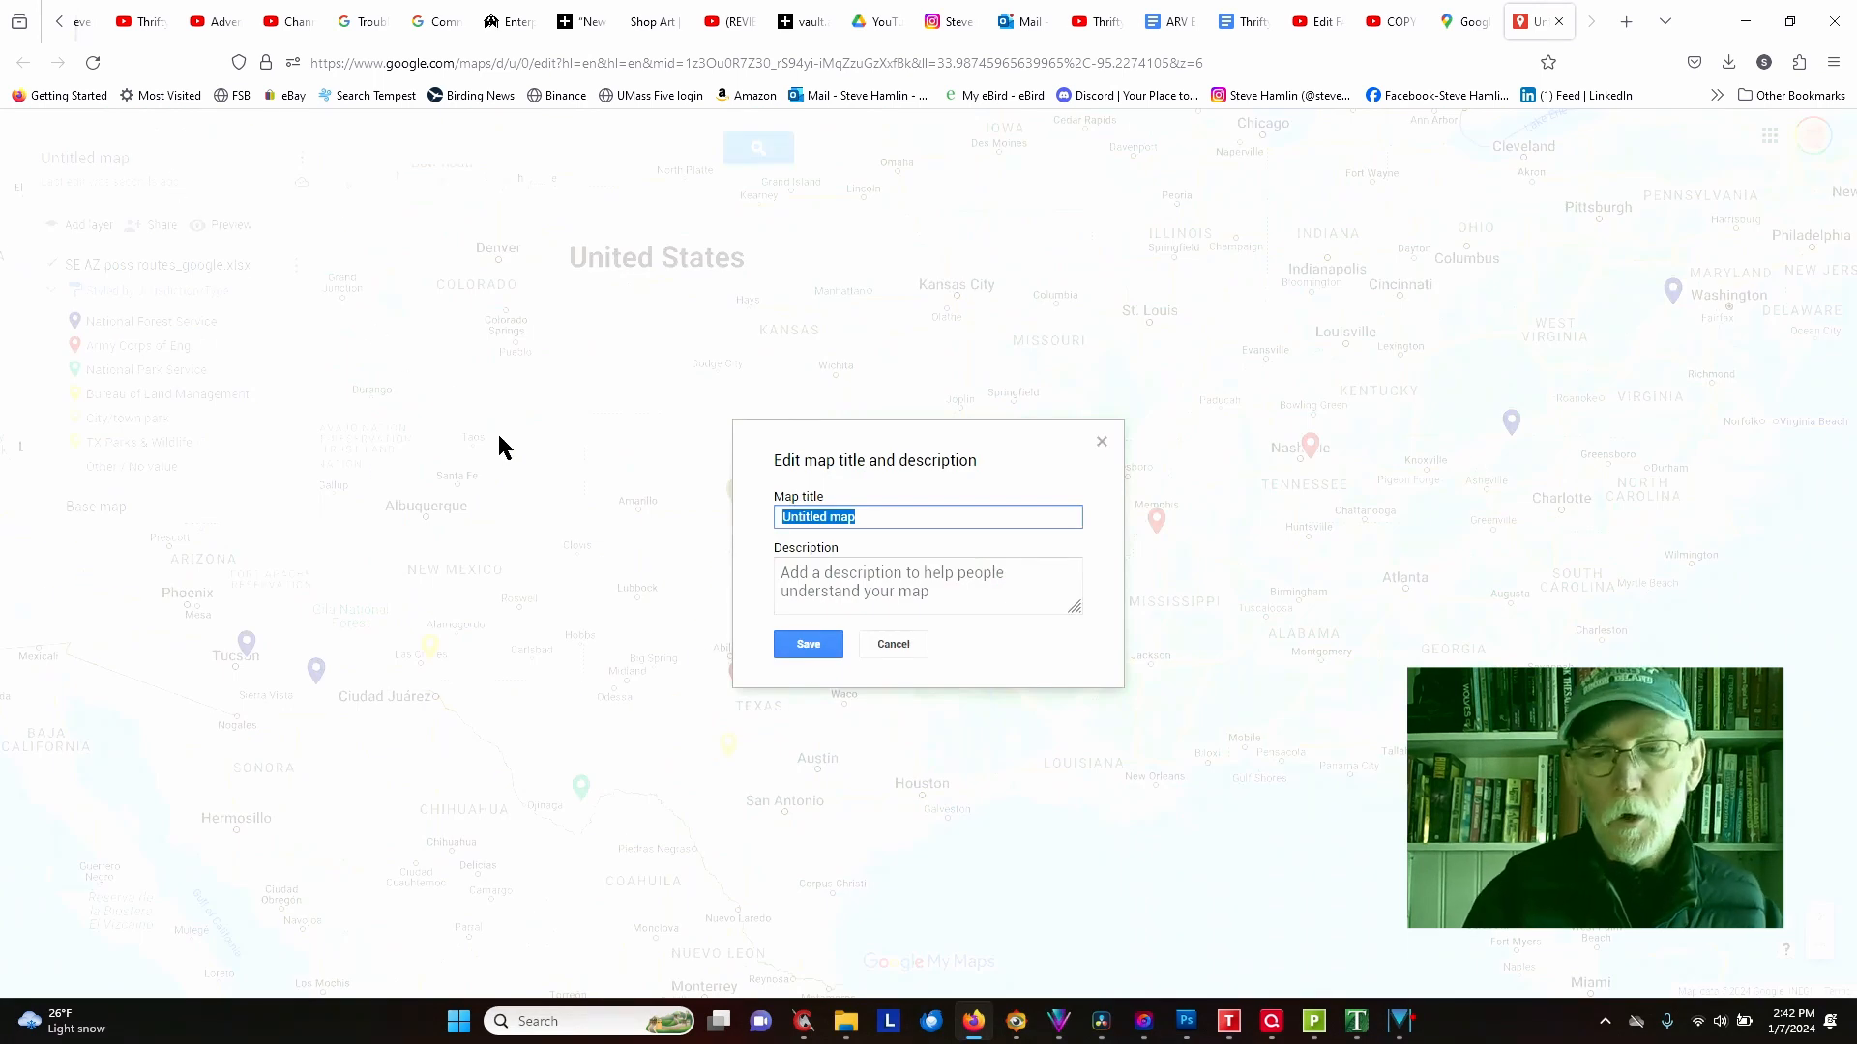
pyautogui.write('SE')
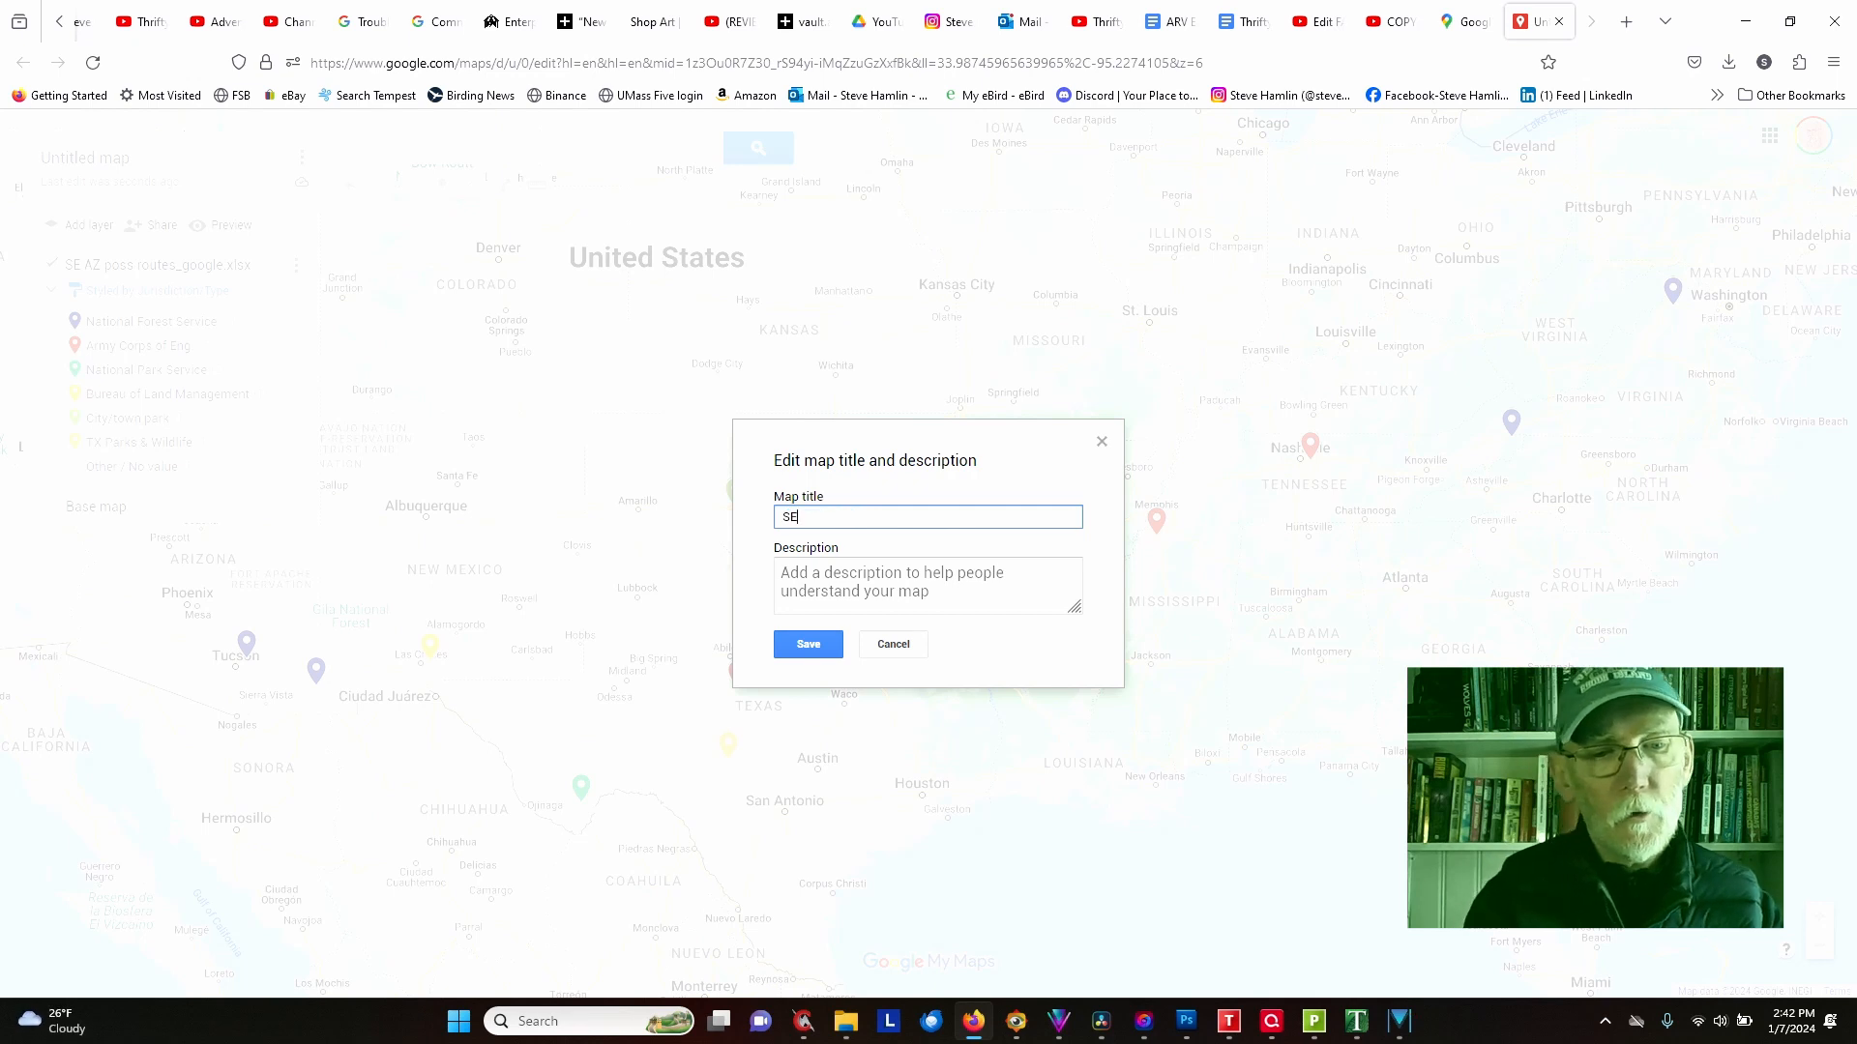
pyautogui.write(' AZ 2')
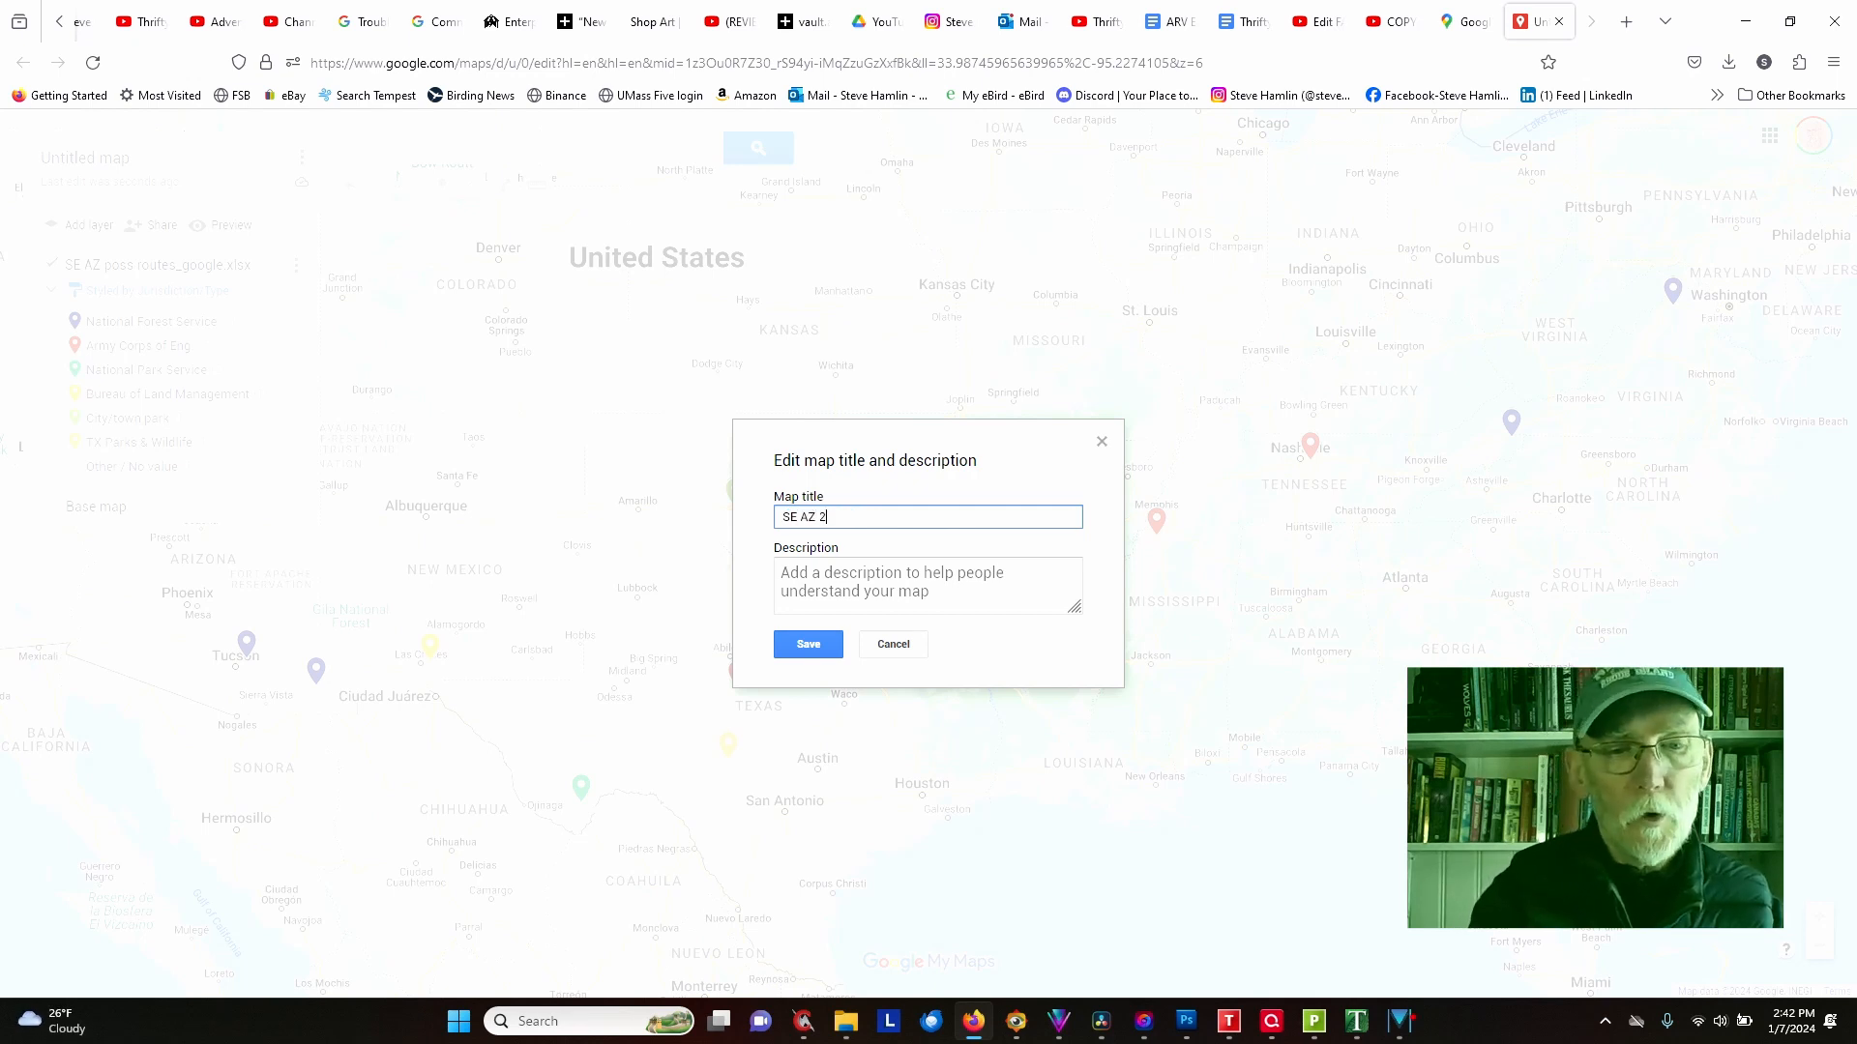
pyautogui.write('024')
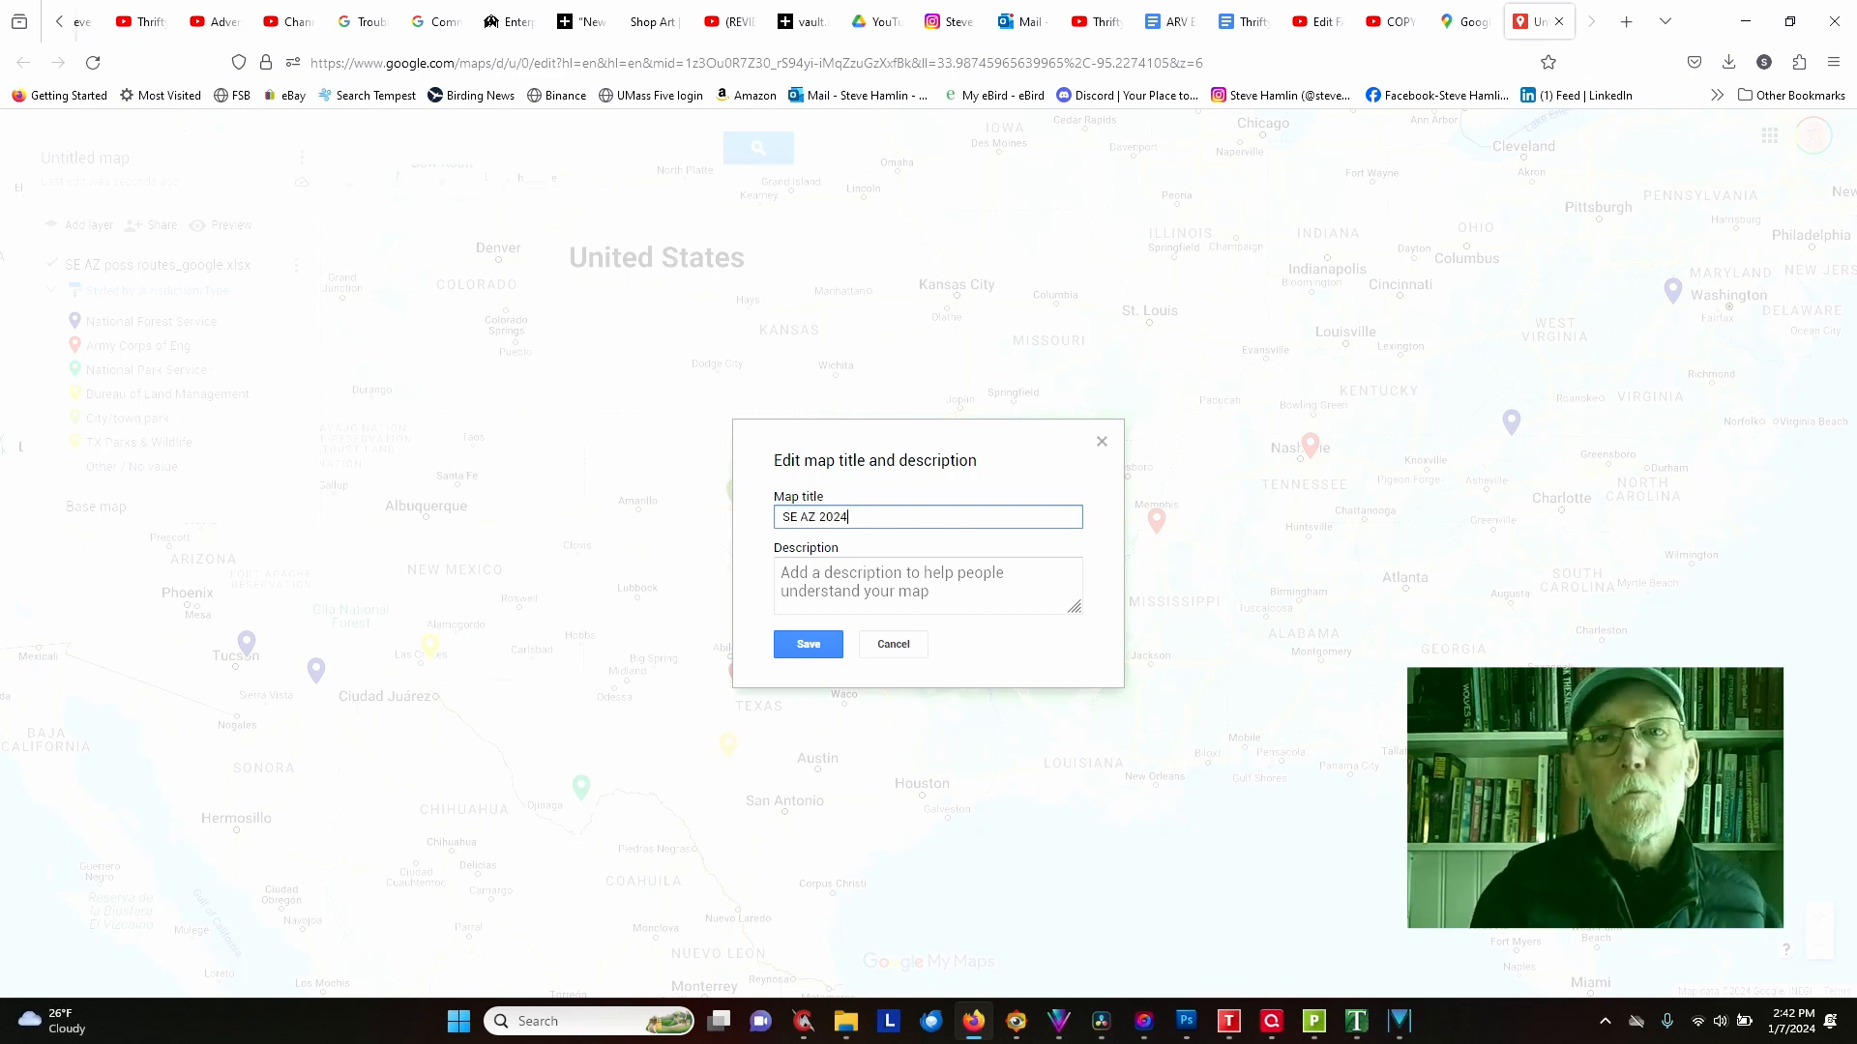
pyautogui.click(809, 645)
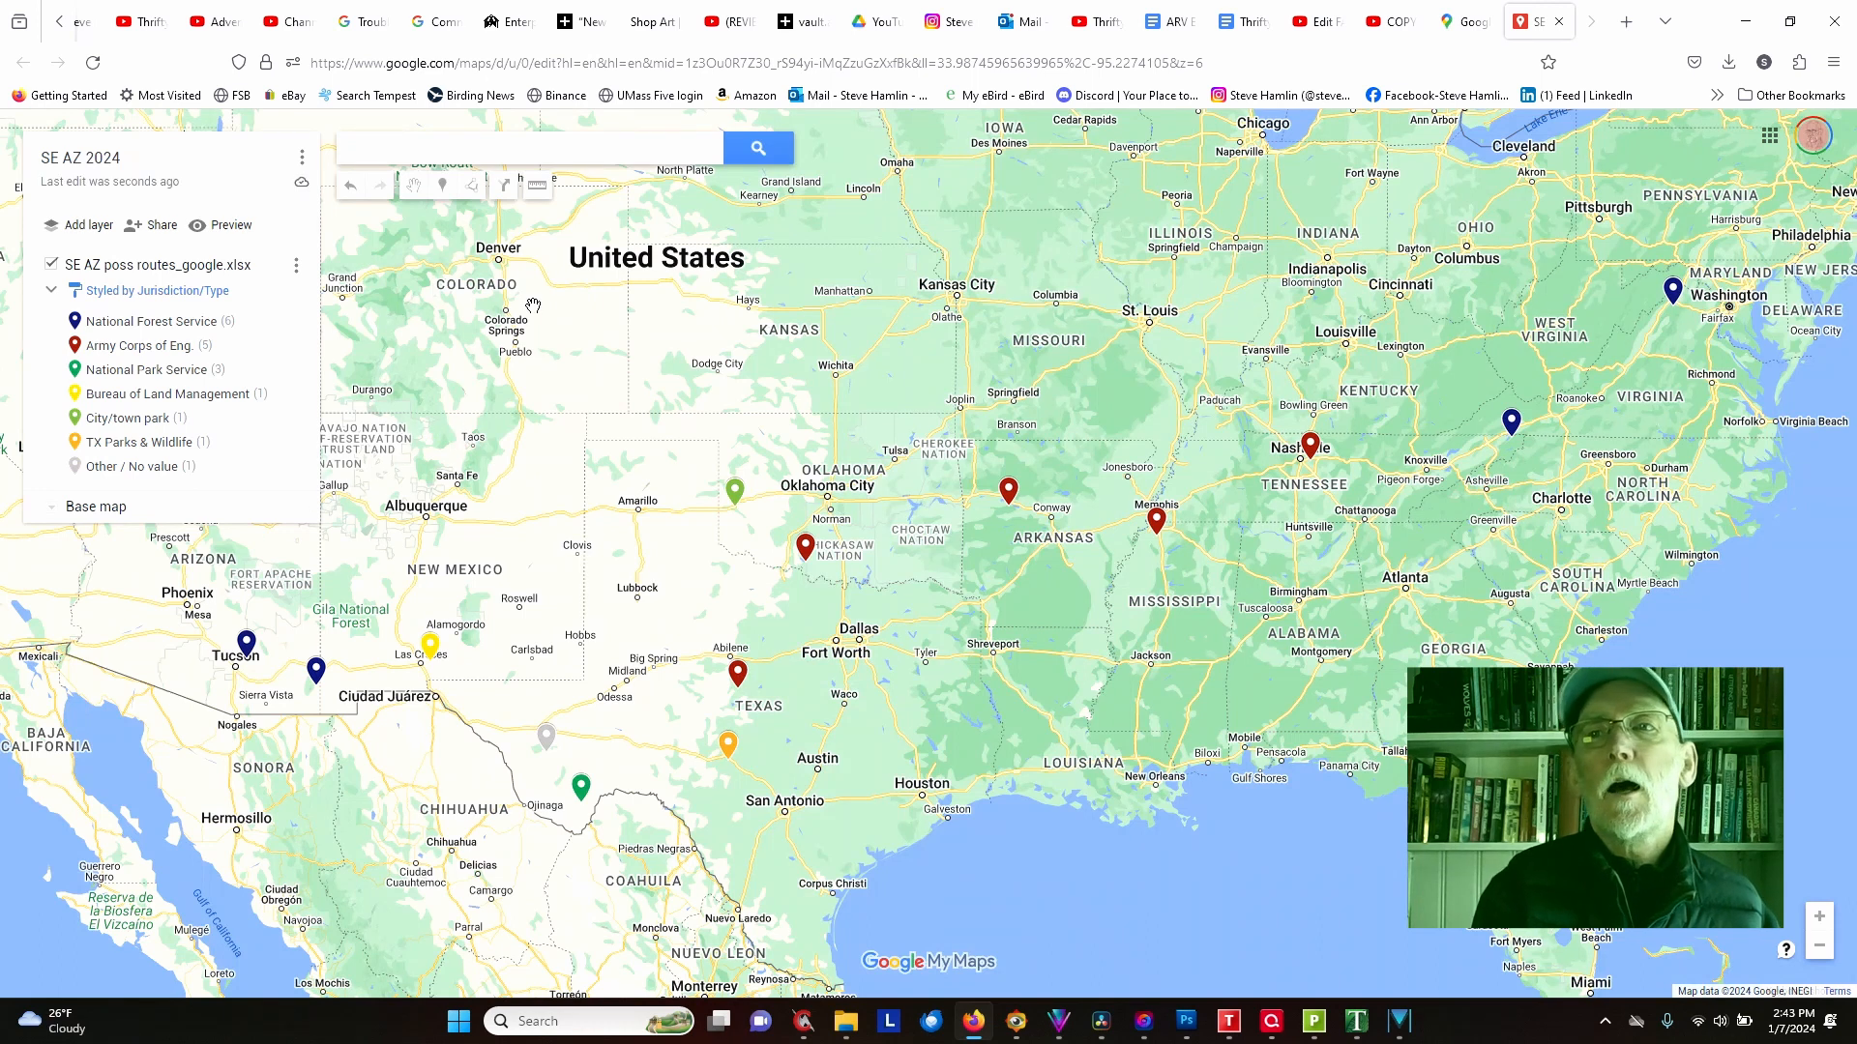
# Step: Refresh the saved maps in Google Maps, open SE AZ 2024, and view the details of the Seven Points CG marker in Tennessee
pyautogui.click(1467, 23)
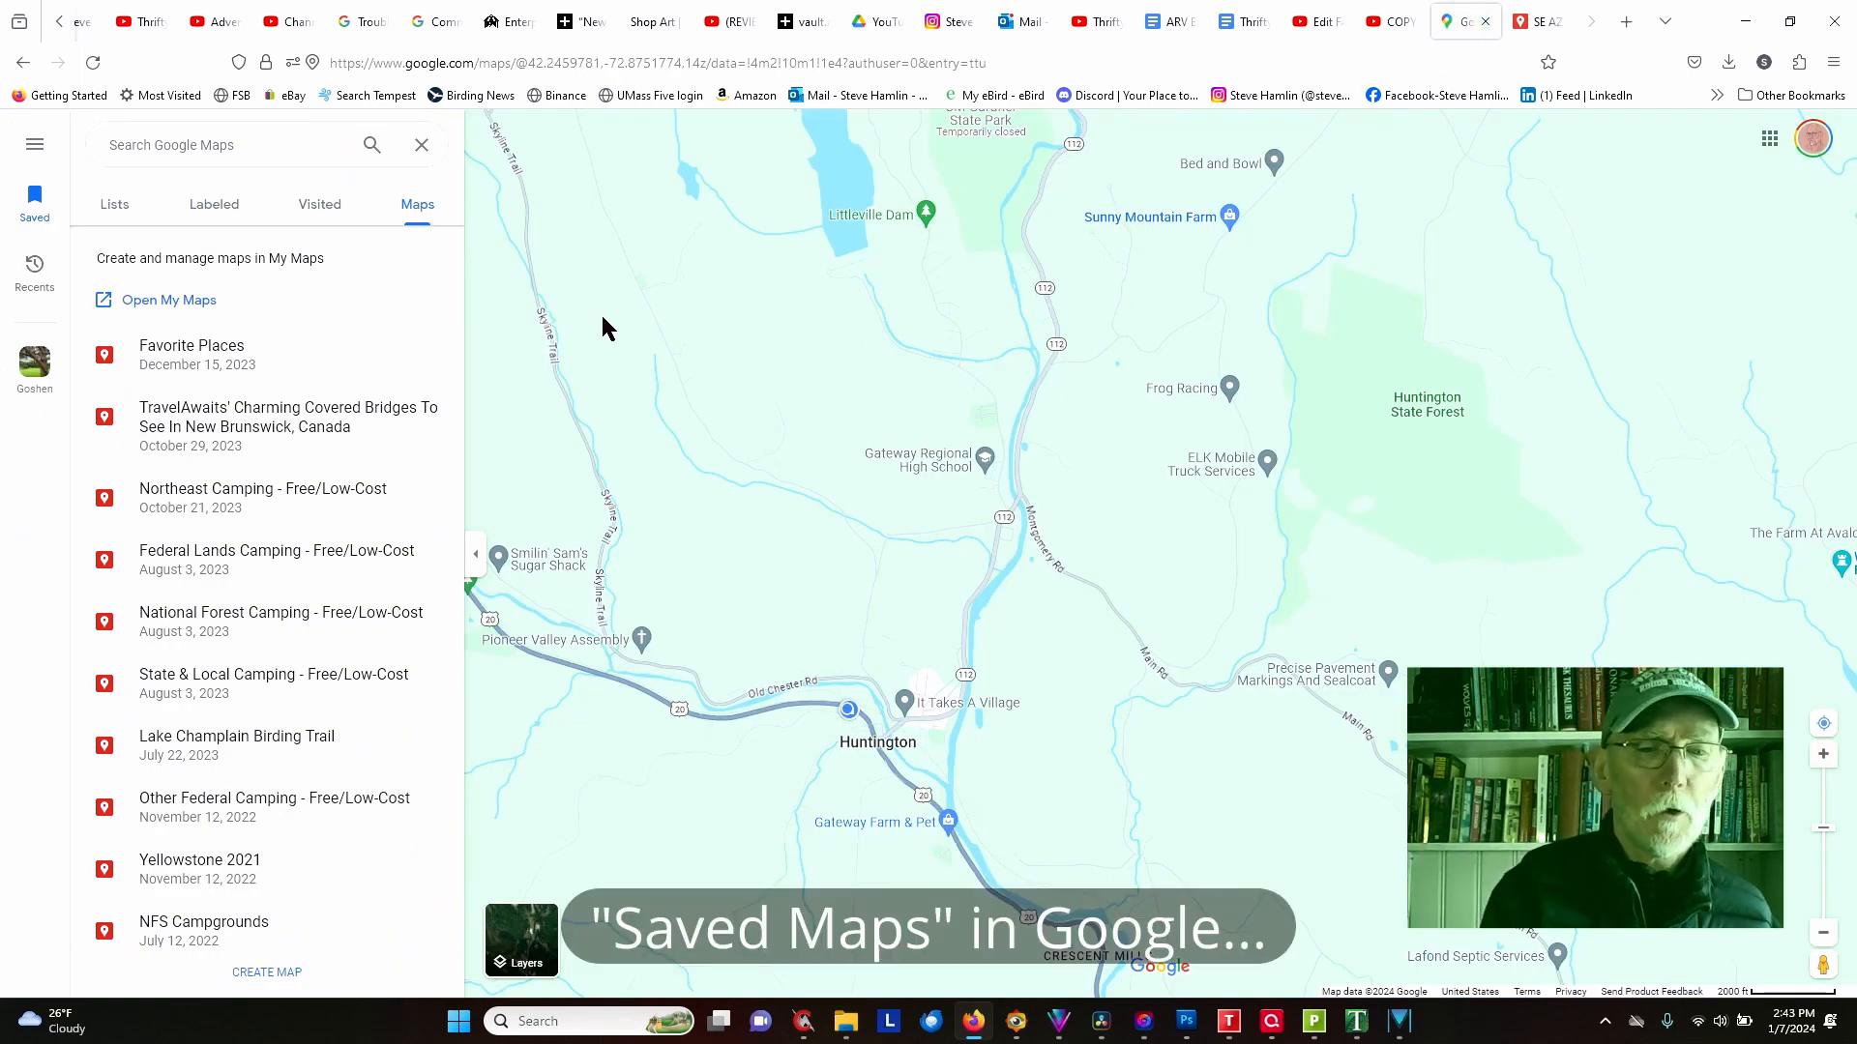
pyautogui.press('F5')
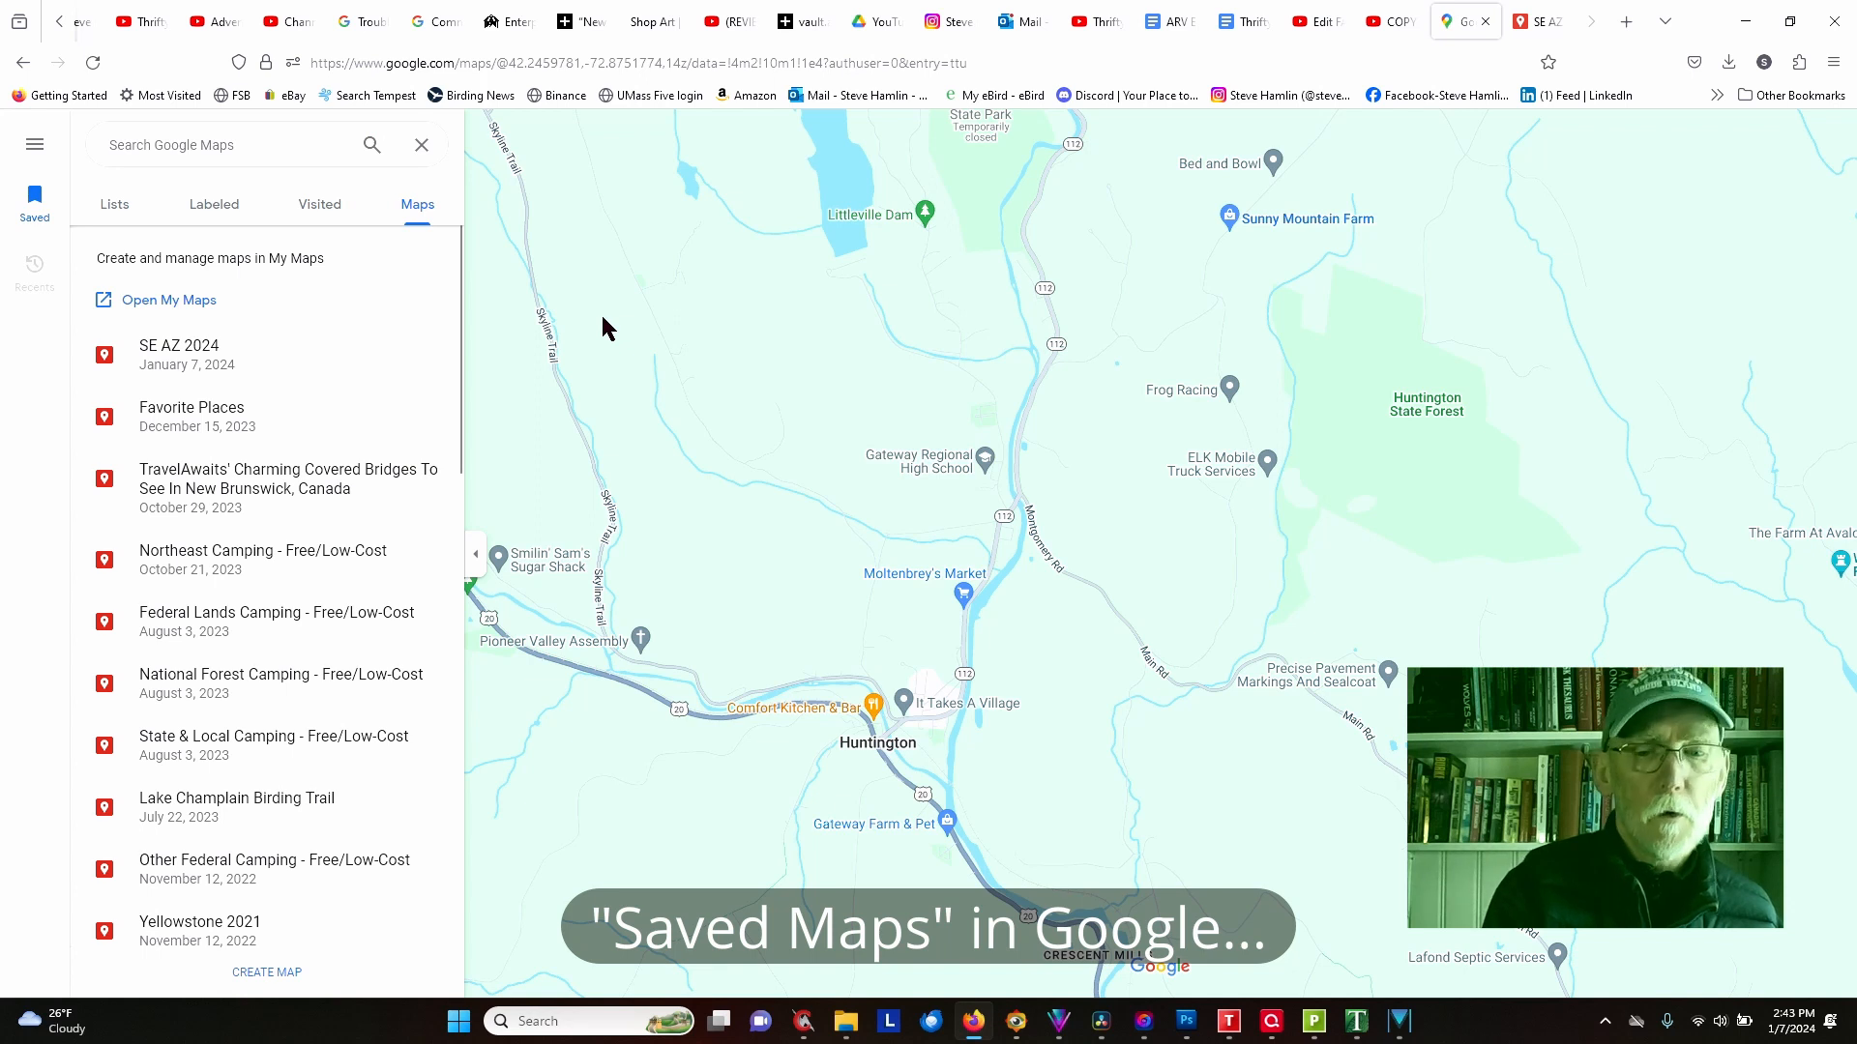
pyautogui.click(198, 353)
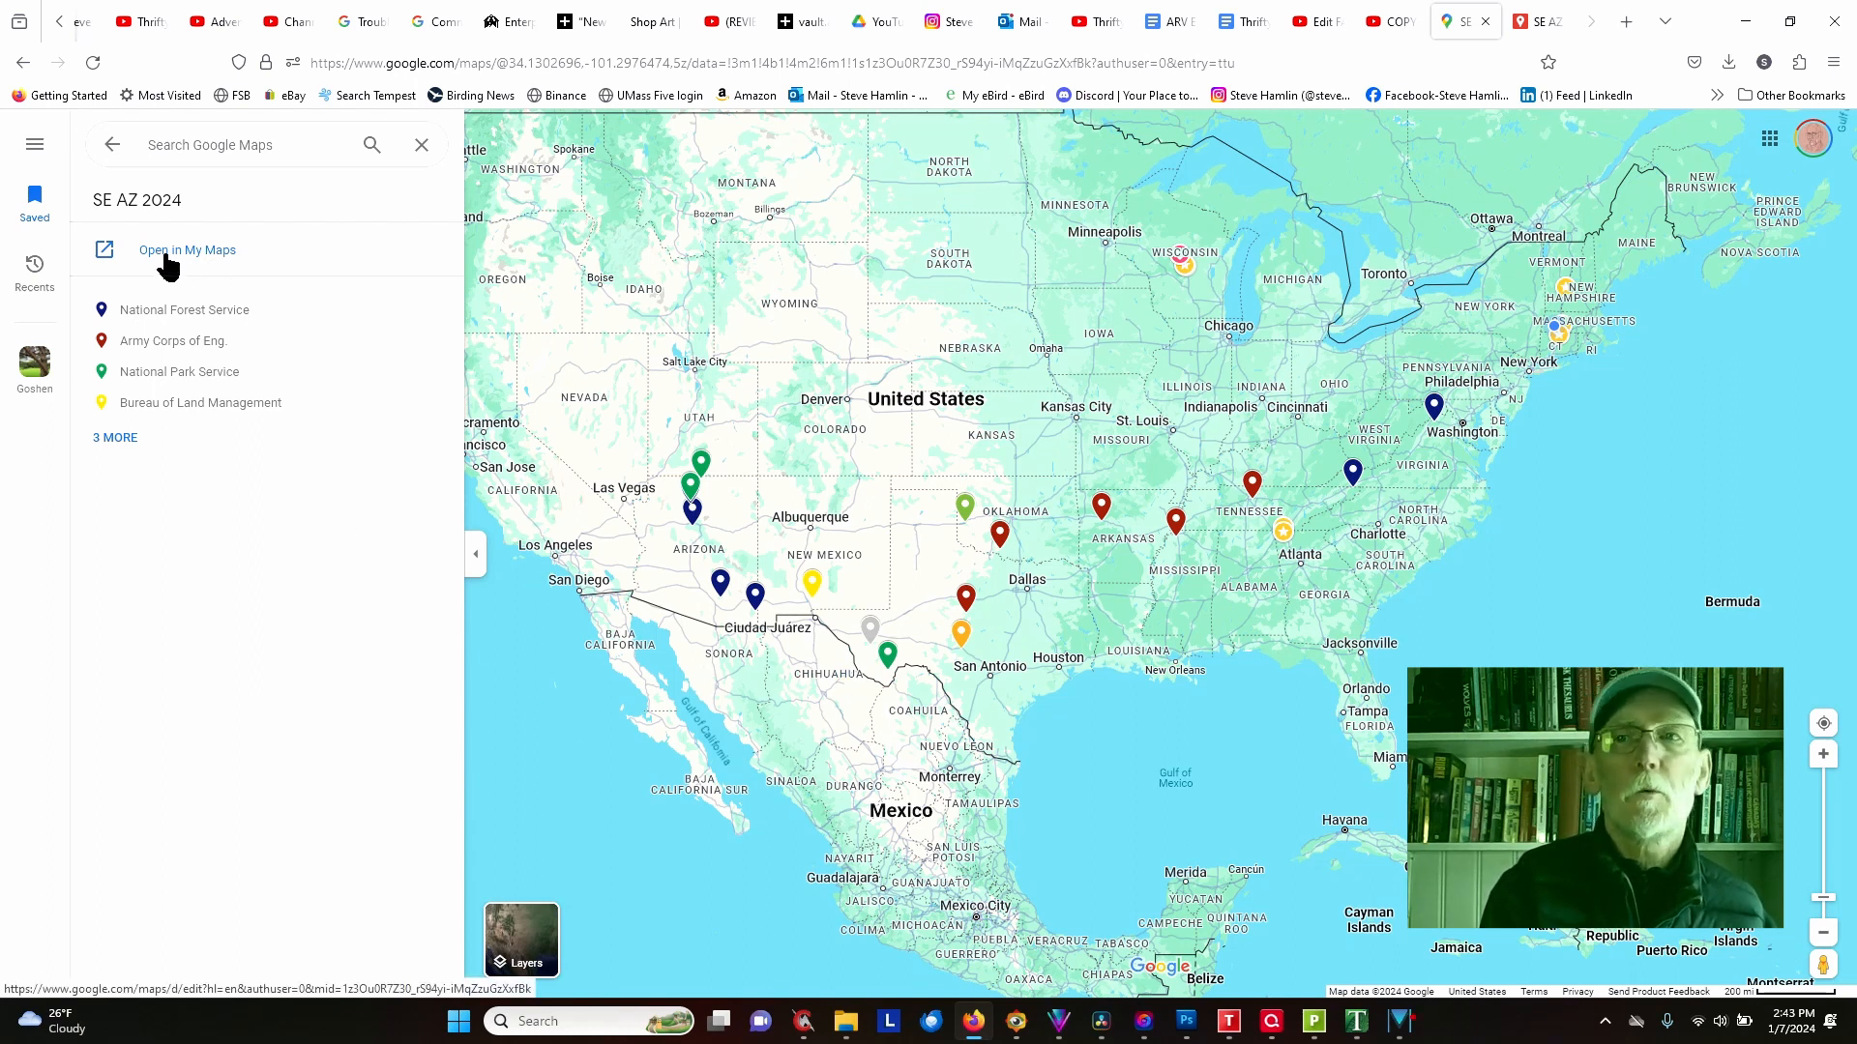
pyautogui.click(1539, 21)
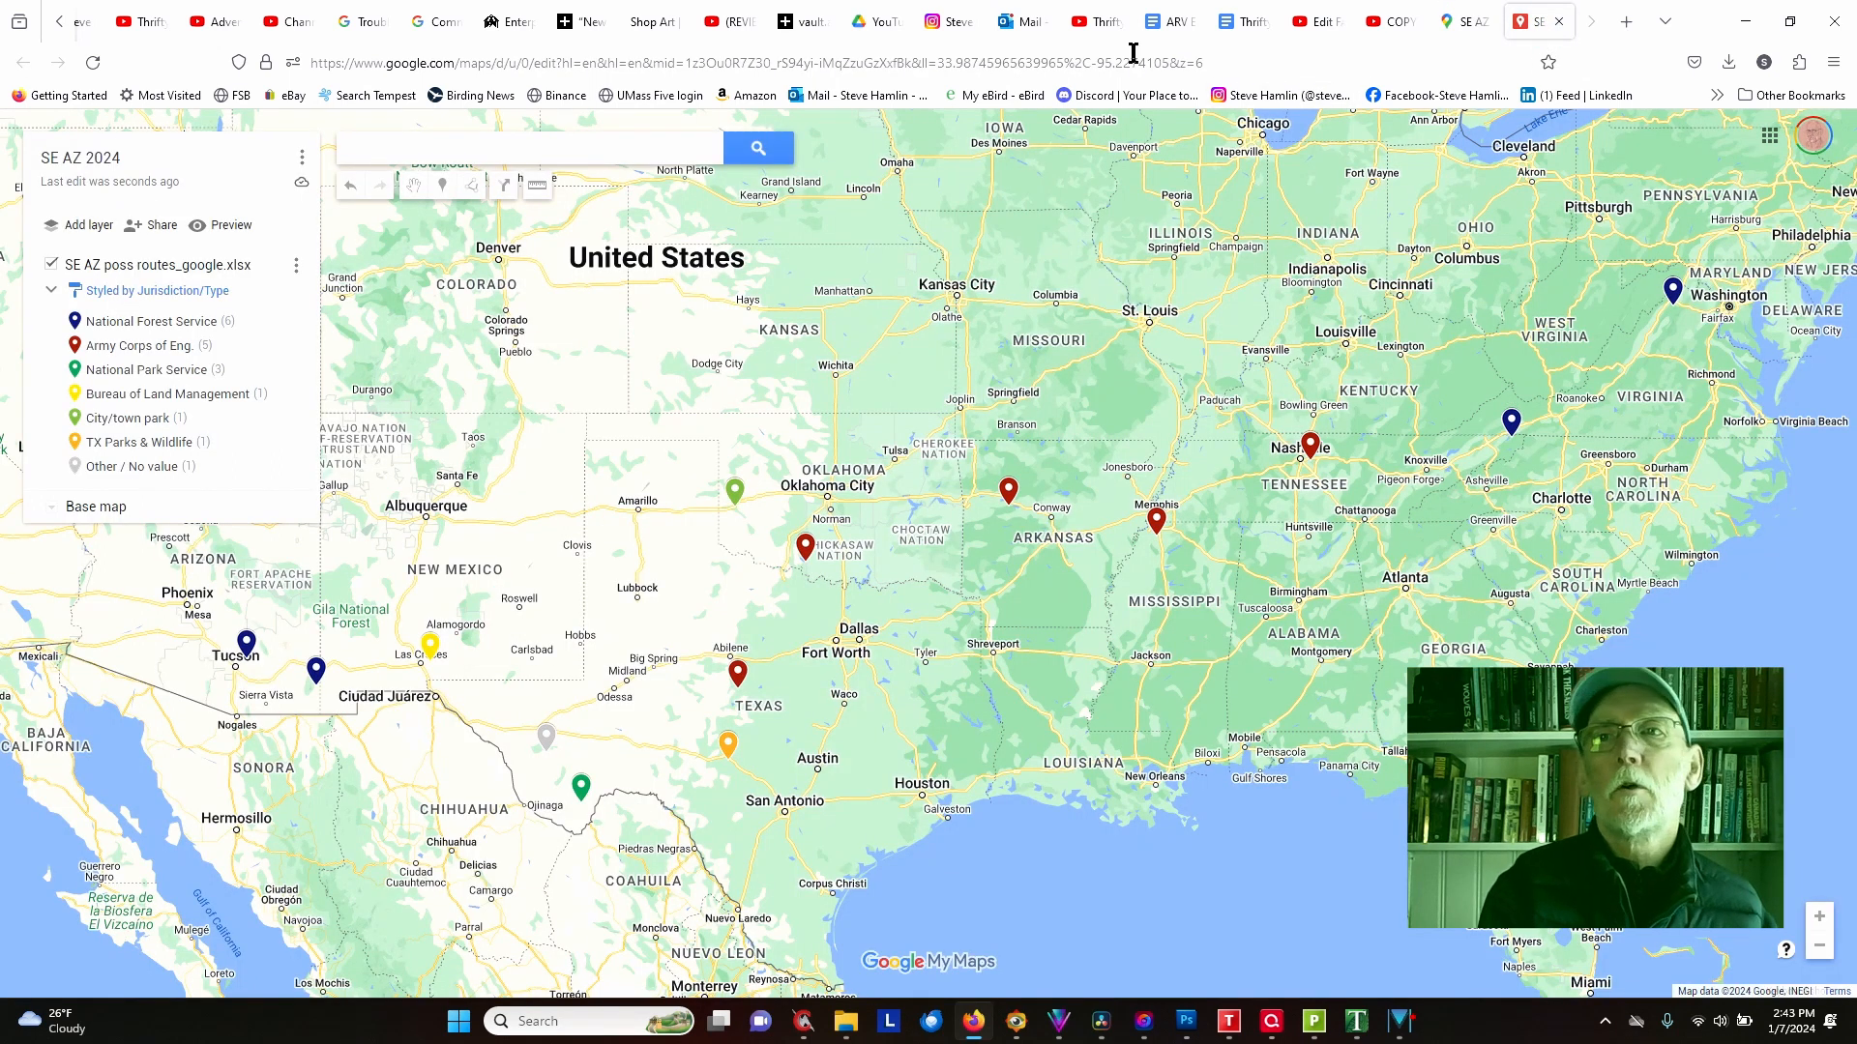
pyautogui.click(1468, 22)
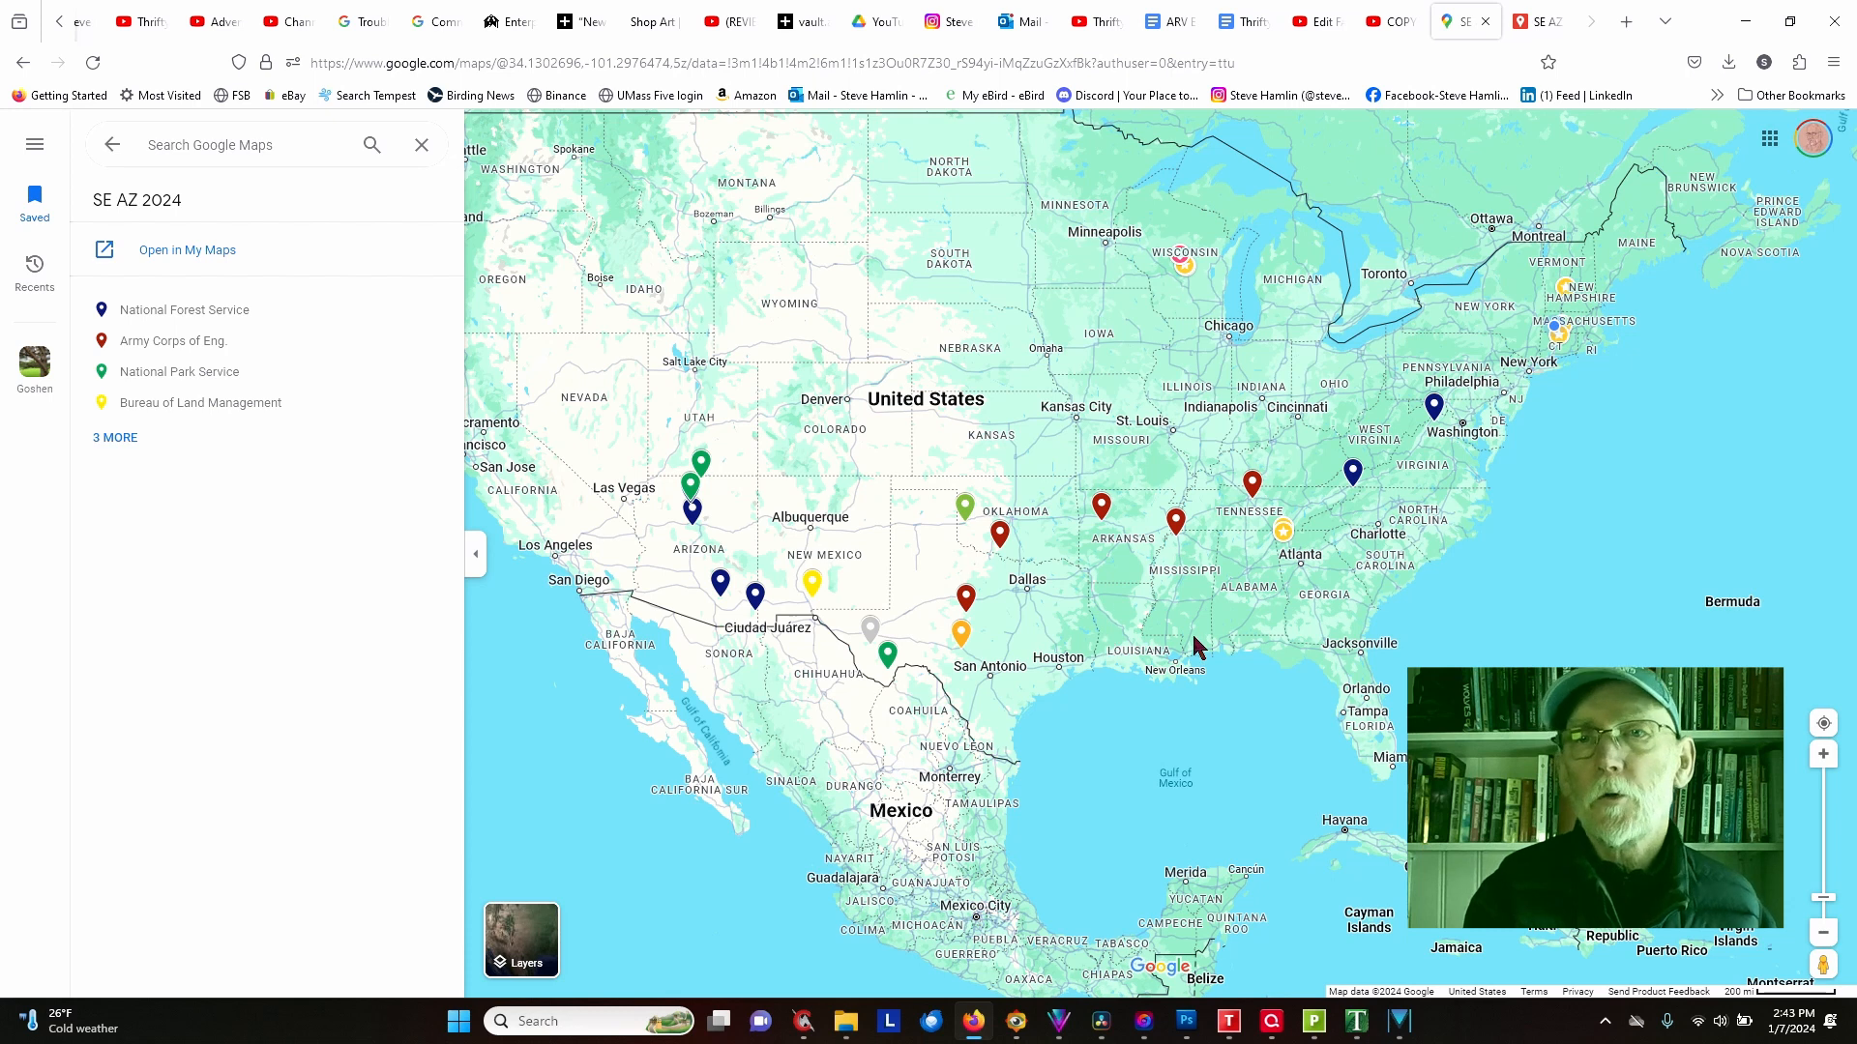
pyautogui.click(1252, 484)
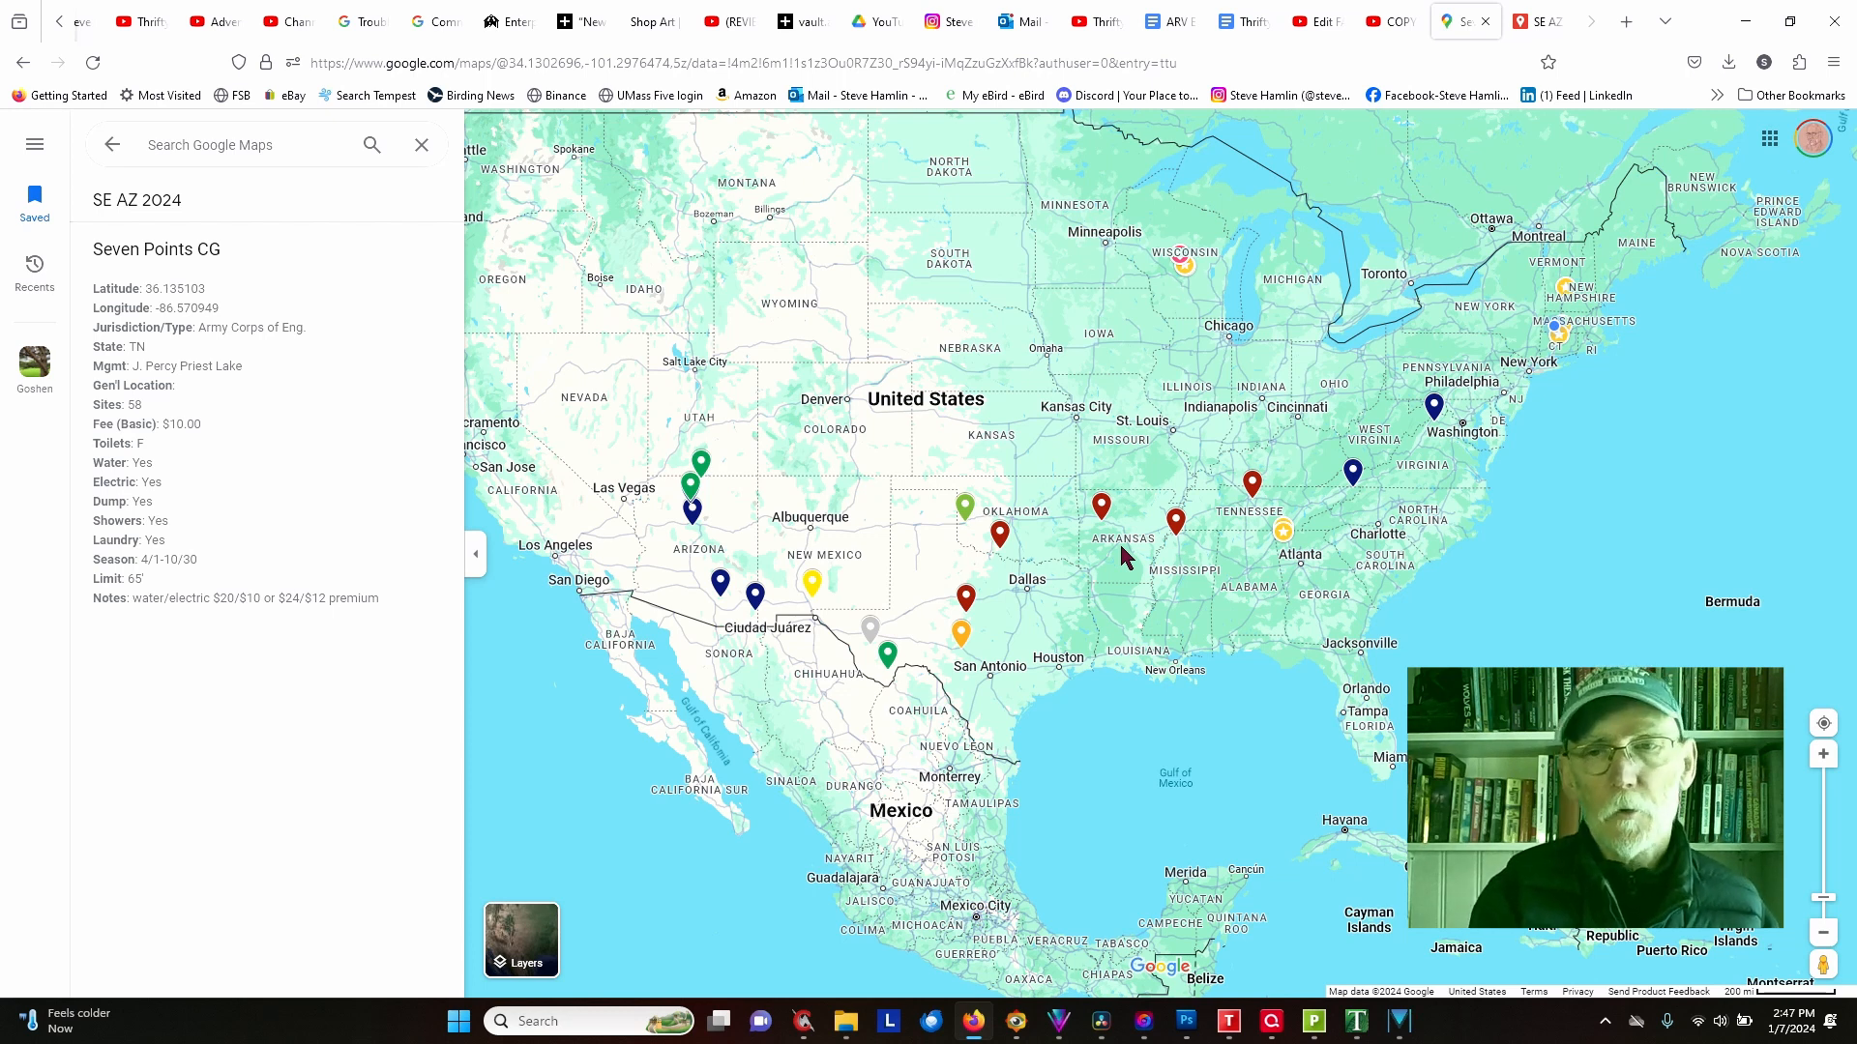
# Step: Switch to DeLorme Topo North America and examine the National Forest campgrounds along the planned route through Virginia
pyautogui.click(1356, 1022)
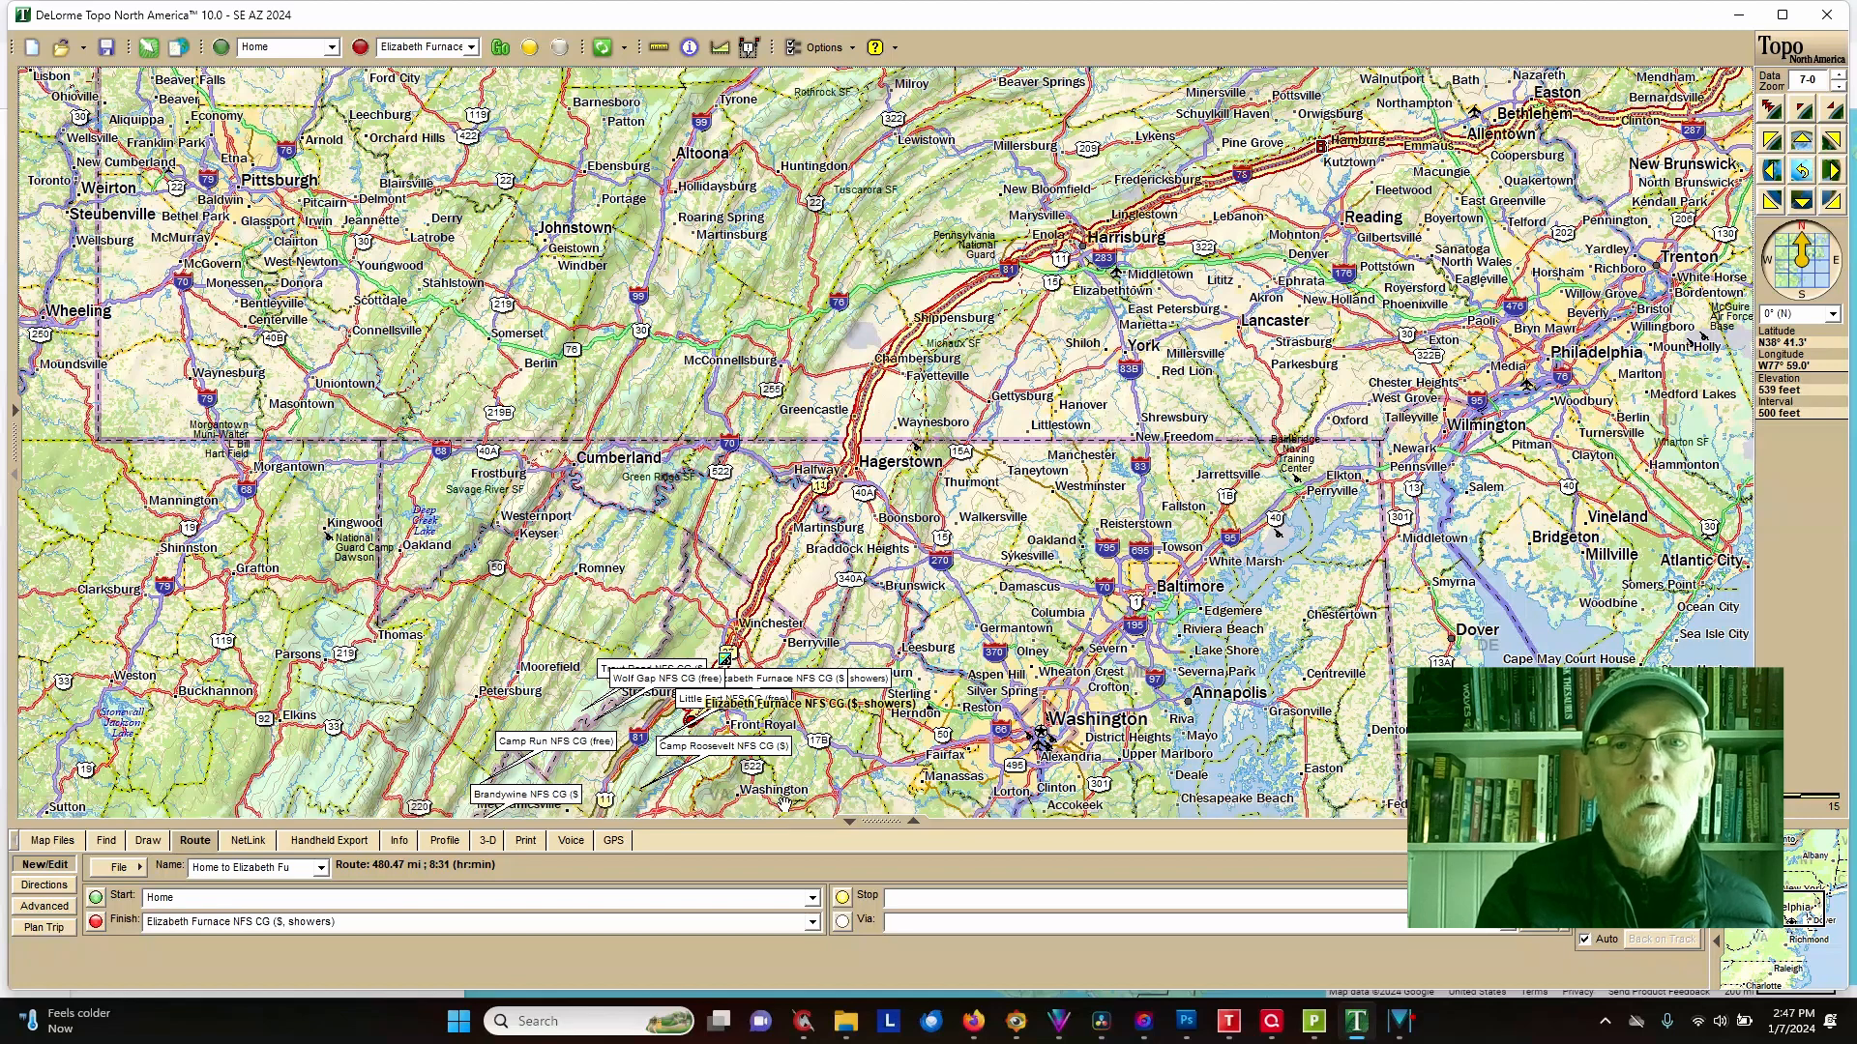
pyautogui.moveTo(783, 801); pyautogui.dragTo(966, 407)
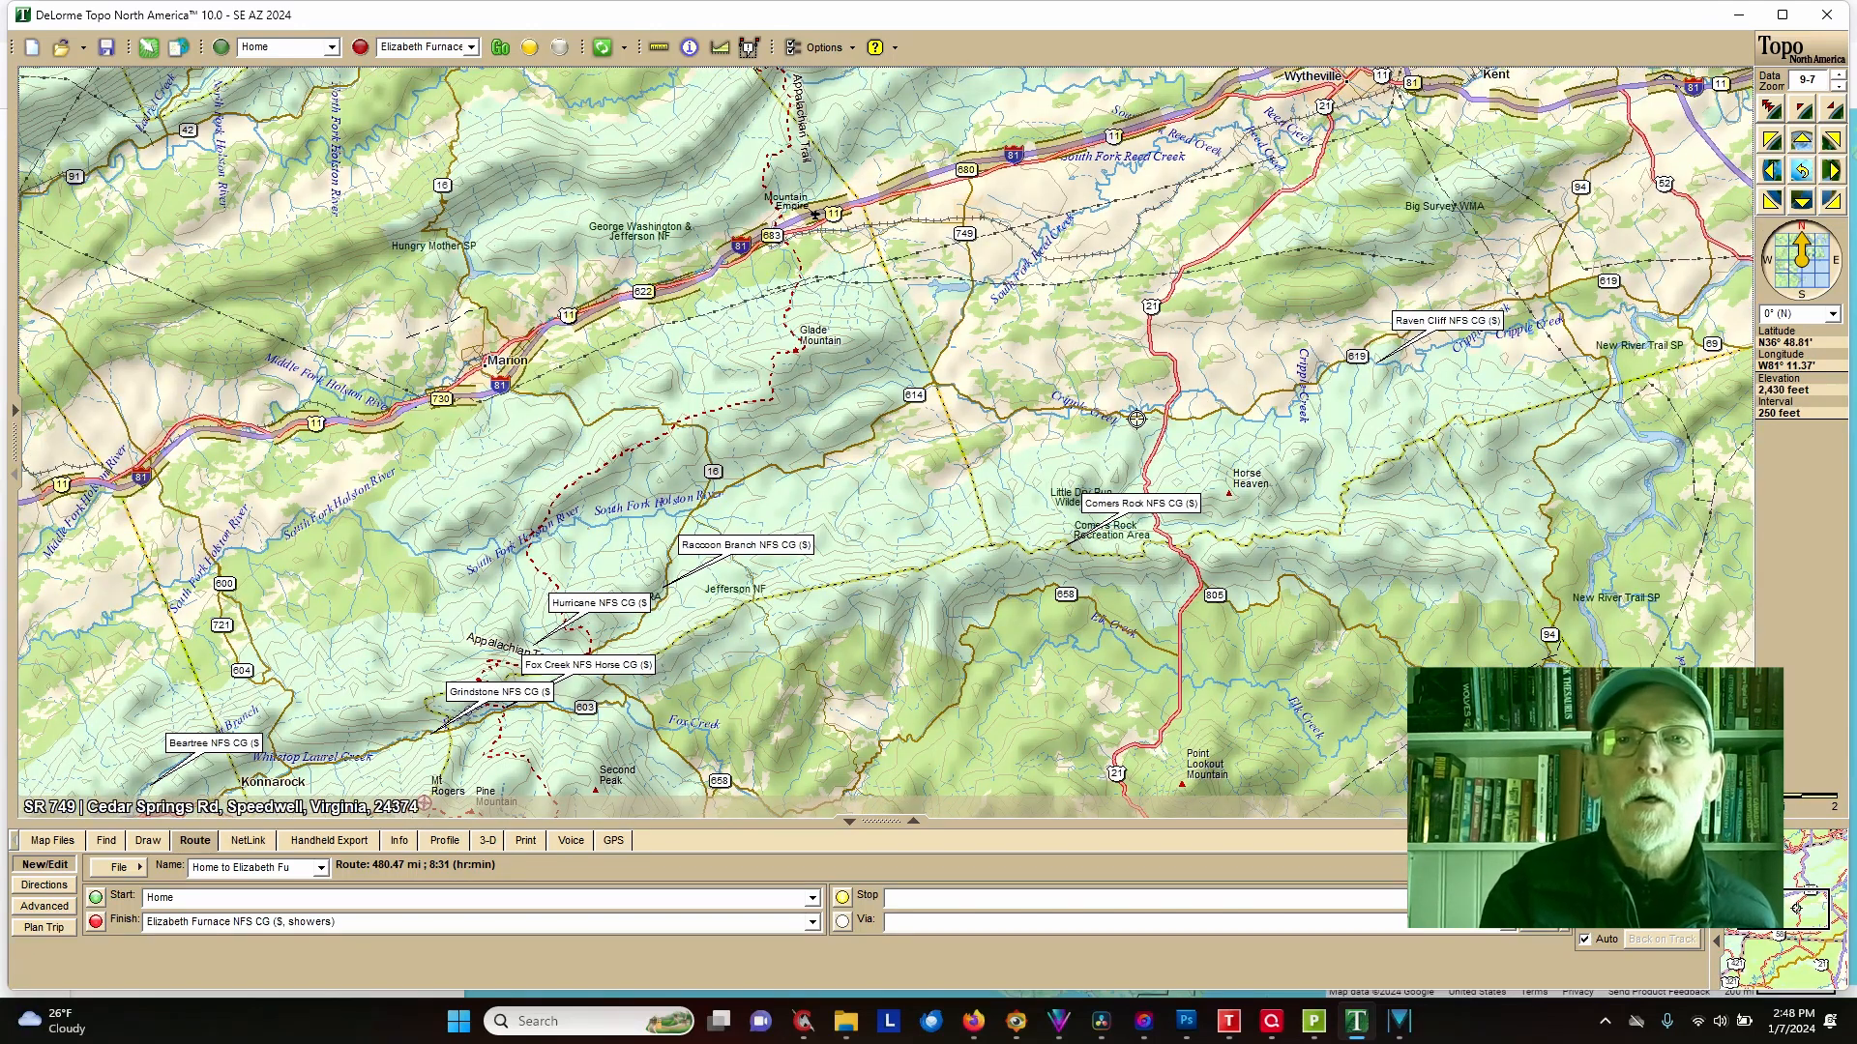
pyautogui.click(1134, 422)
pyautogui.moveTo(1099, 384); pyautogui.dragTo(1033, 318)
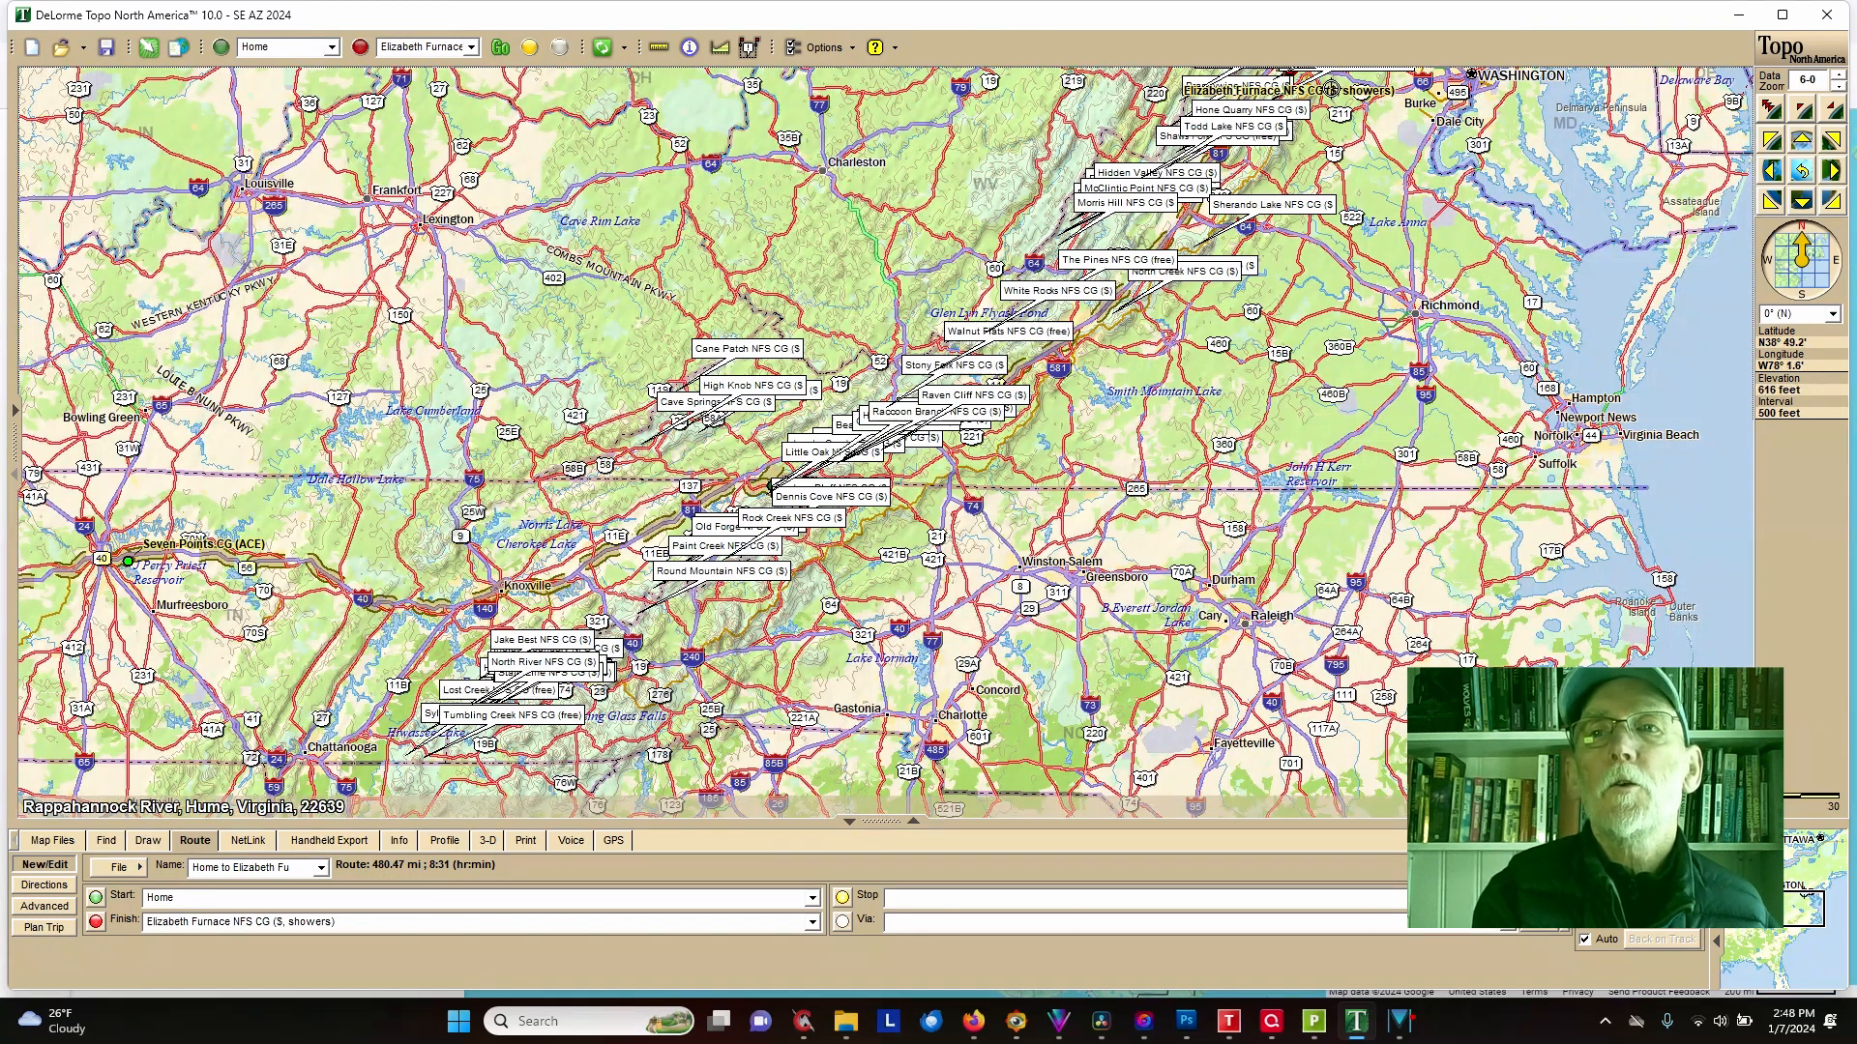
pyautogui.moveTo(1329, 86); pyautogui.dragTo(929, 556)
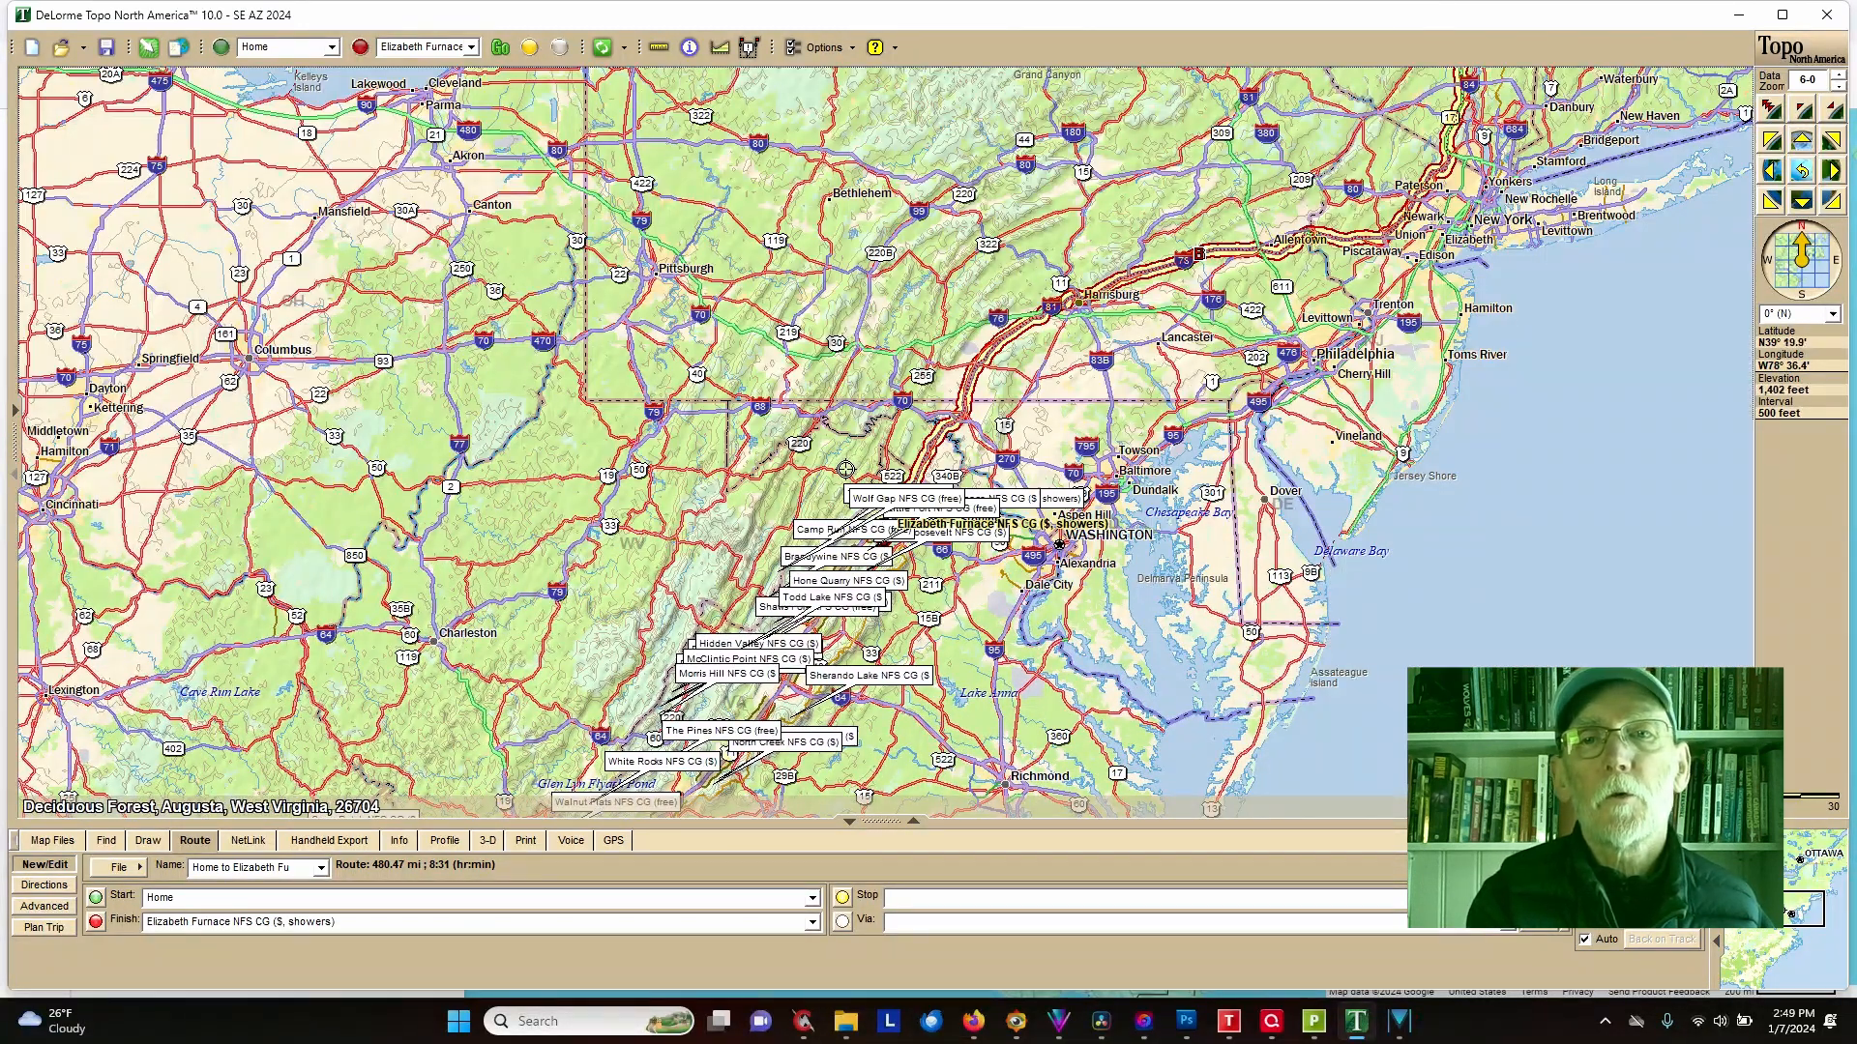
# Step: Delete the duplicate "Elizabeth Furnace NFS CG ($" draw object near the route's finish, keeping the label that mentions showers
pyautogui.moveTo(844, 473); pyautogui.dragTo(1059, 560)
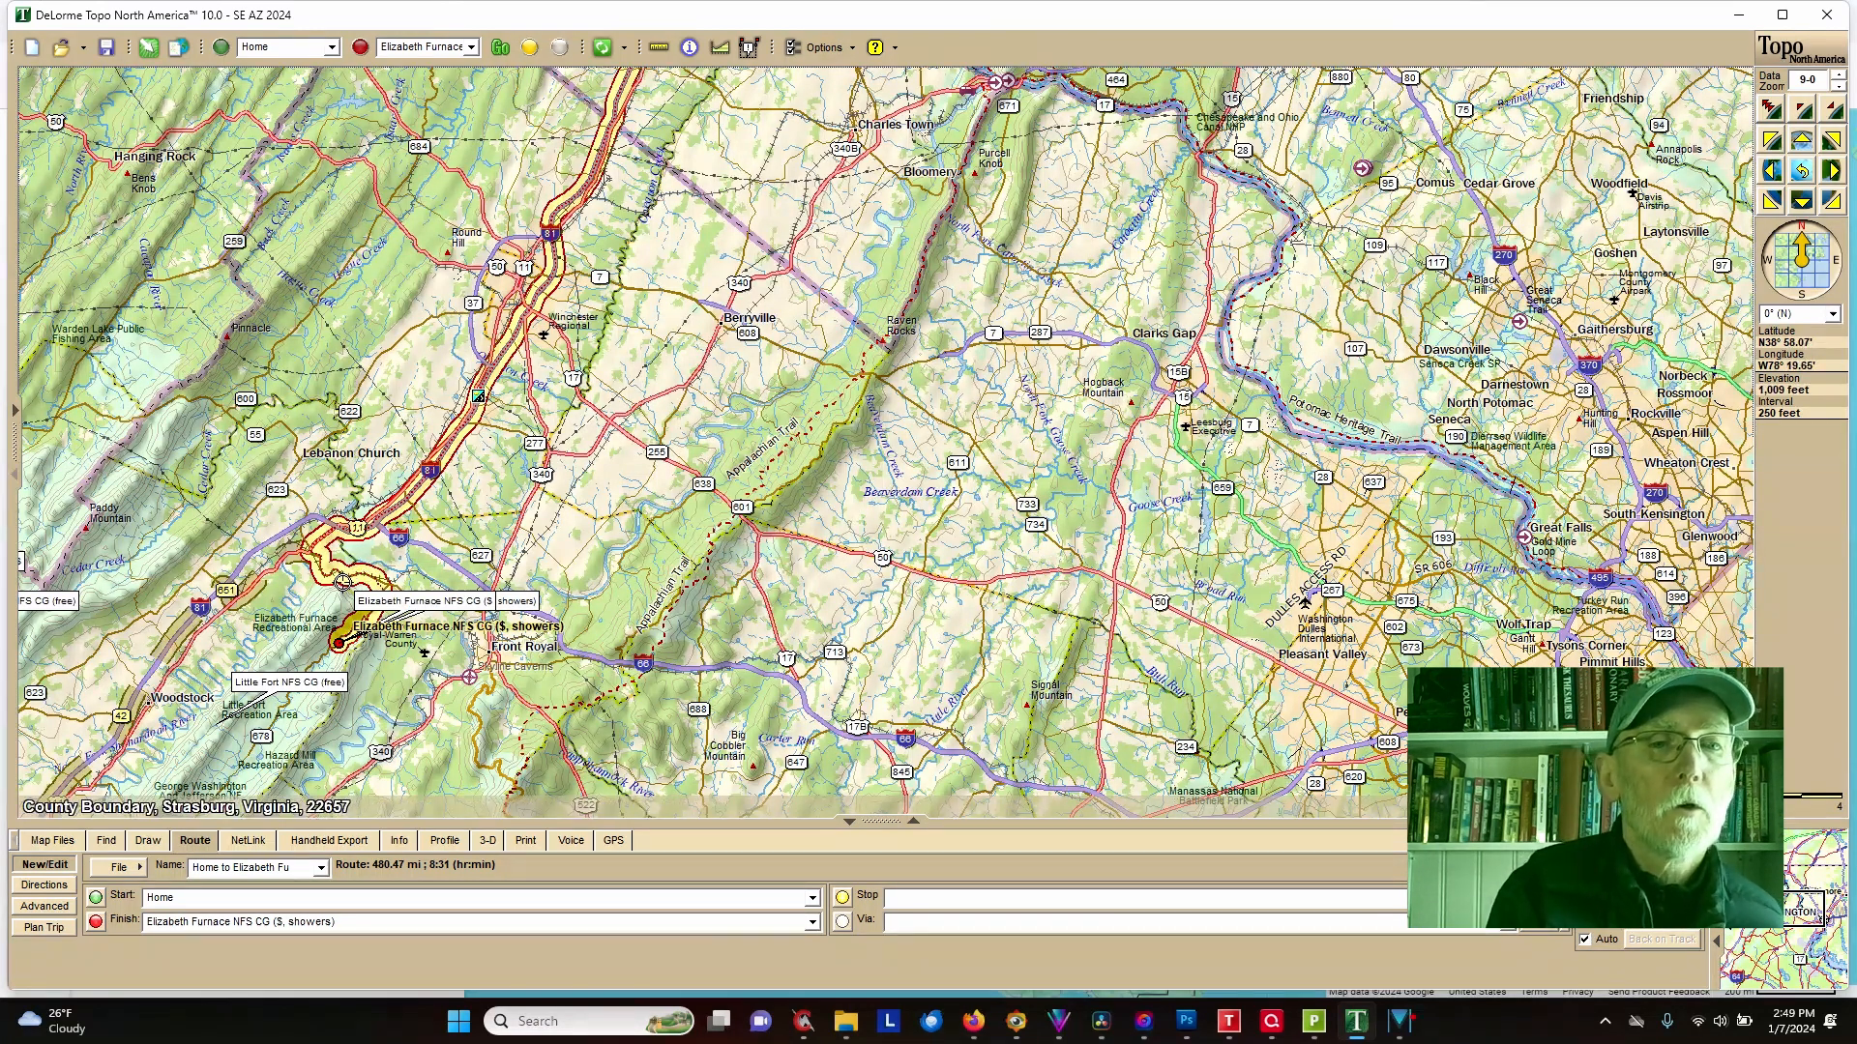
pyautogui.moveTo(273, 578); pyautogui.dragTo(504, 669)
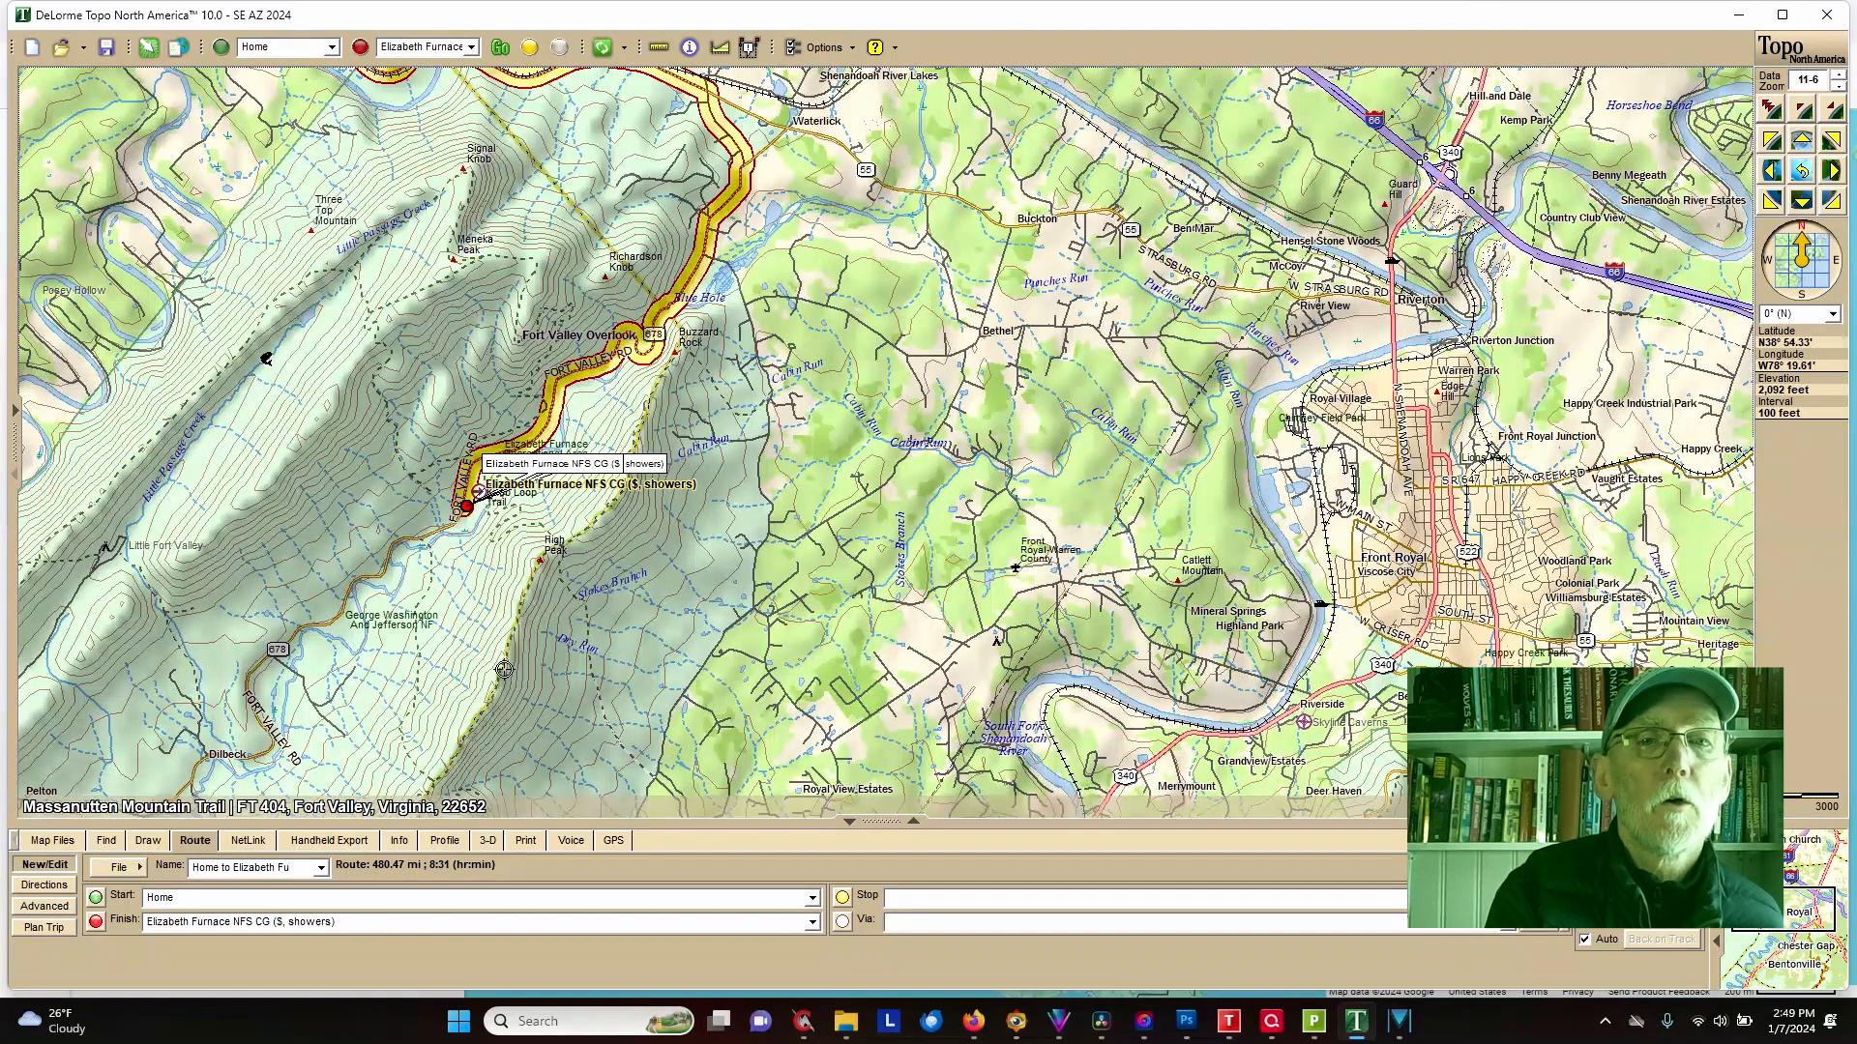
pyautogui.rightClick(537, 470)
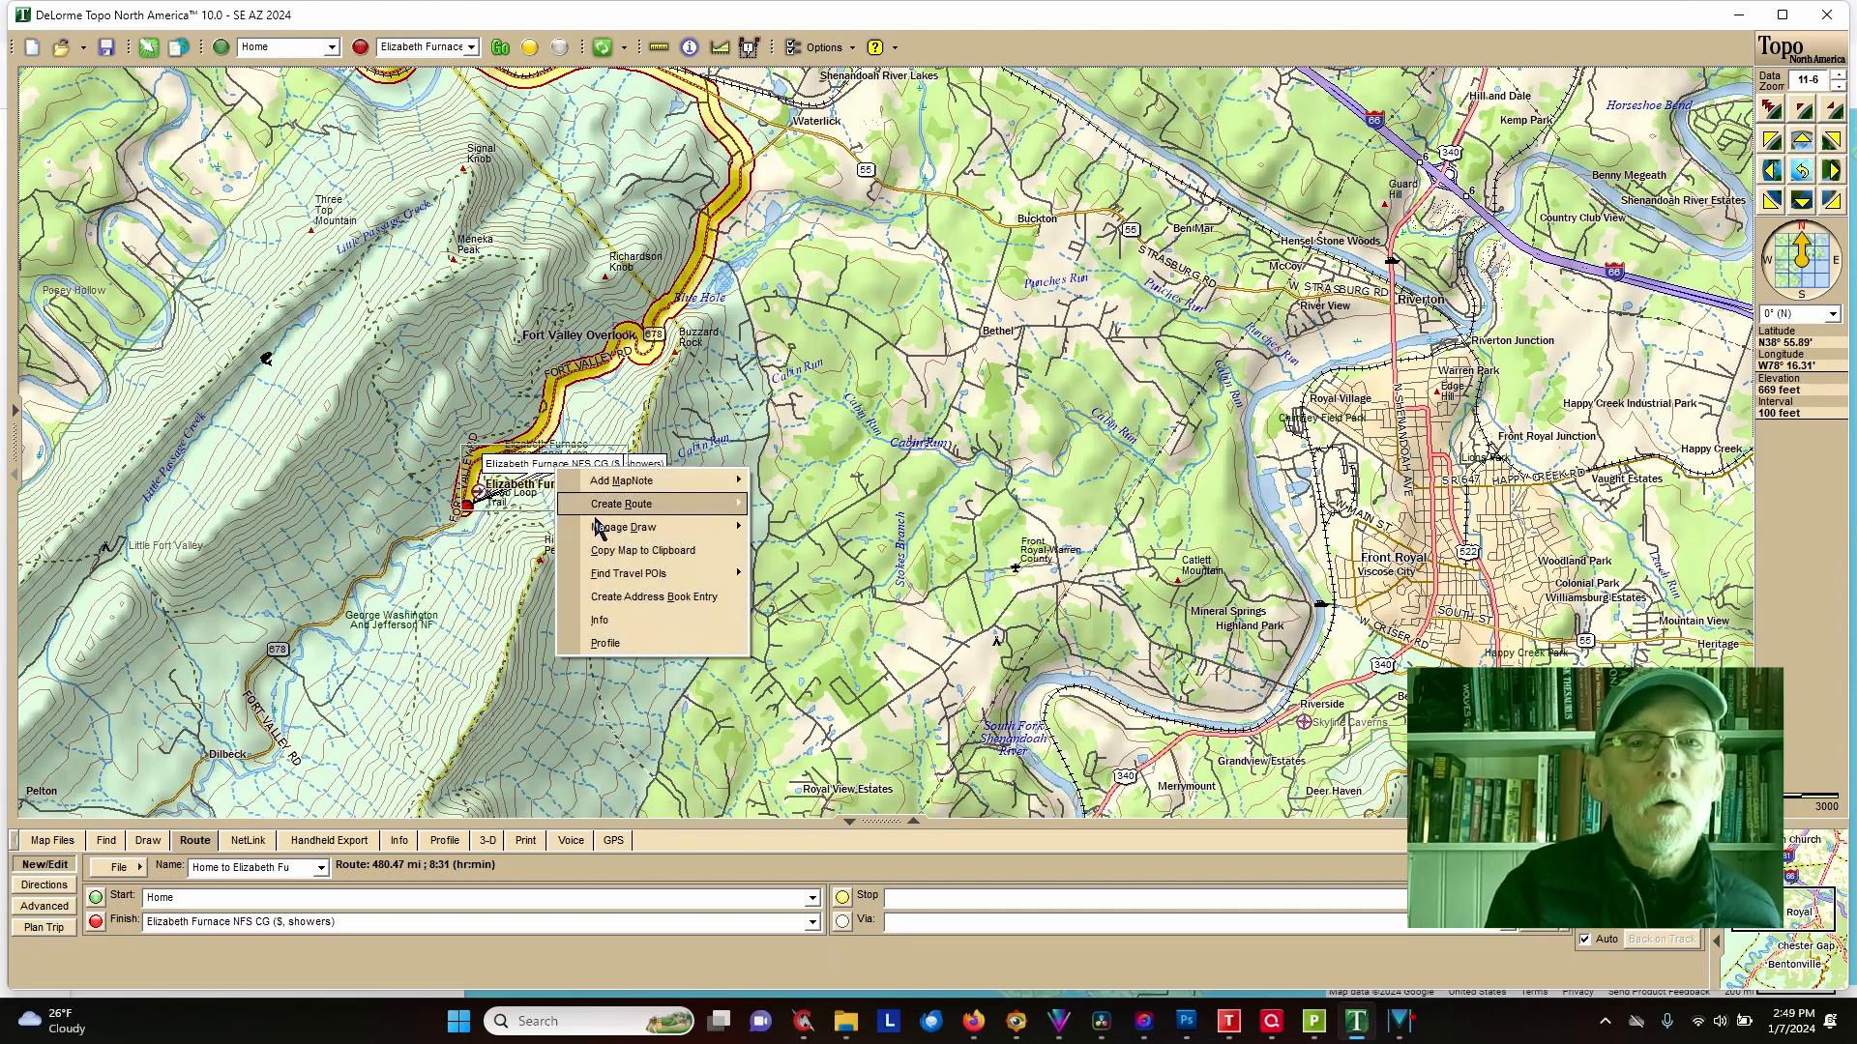
pyautogui.moveTo(665, 533)
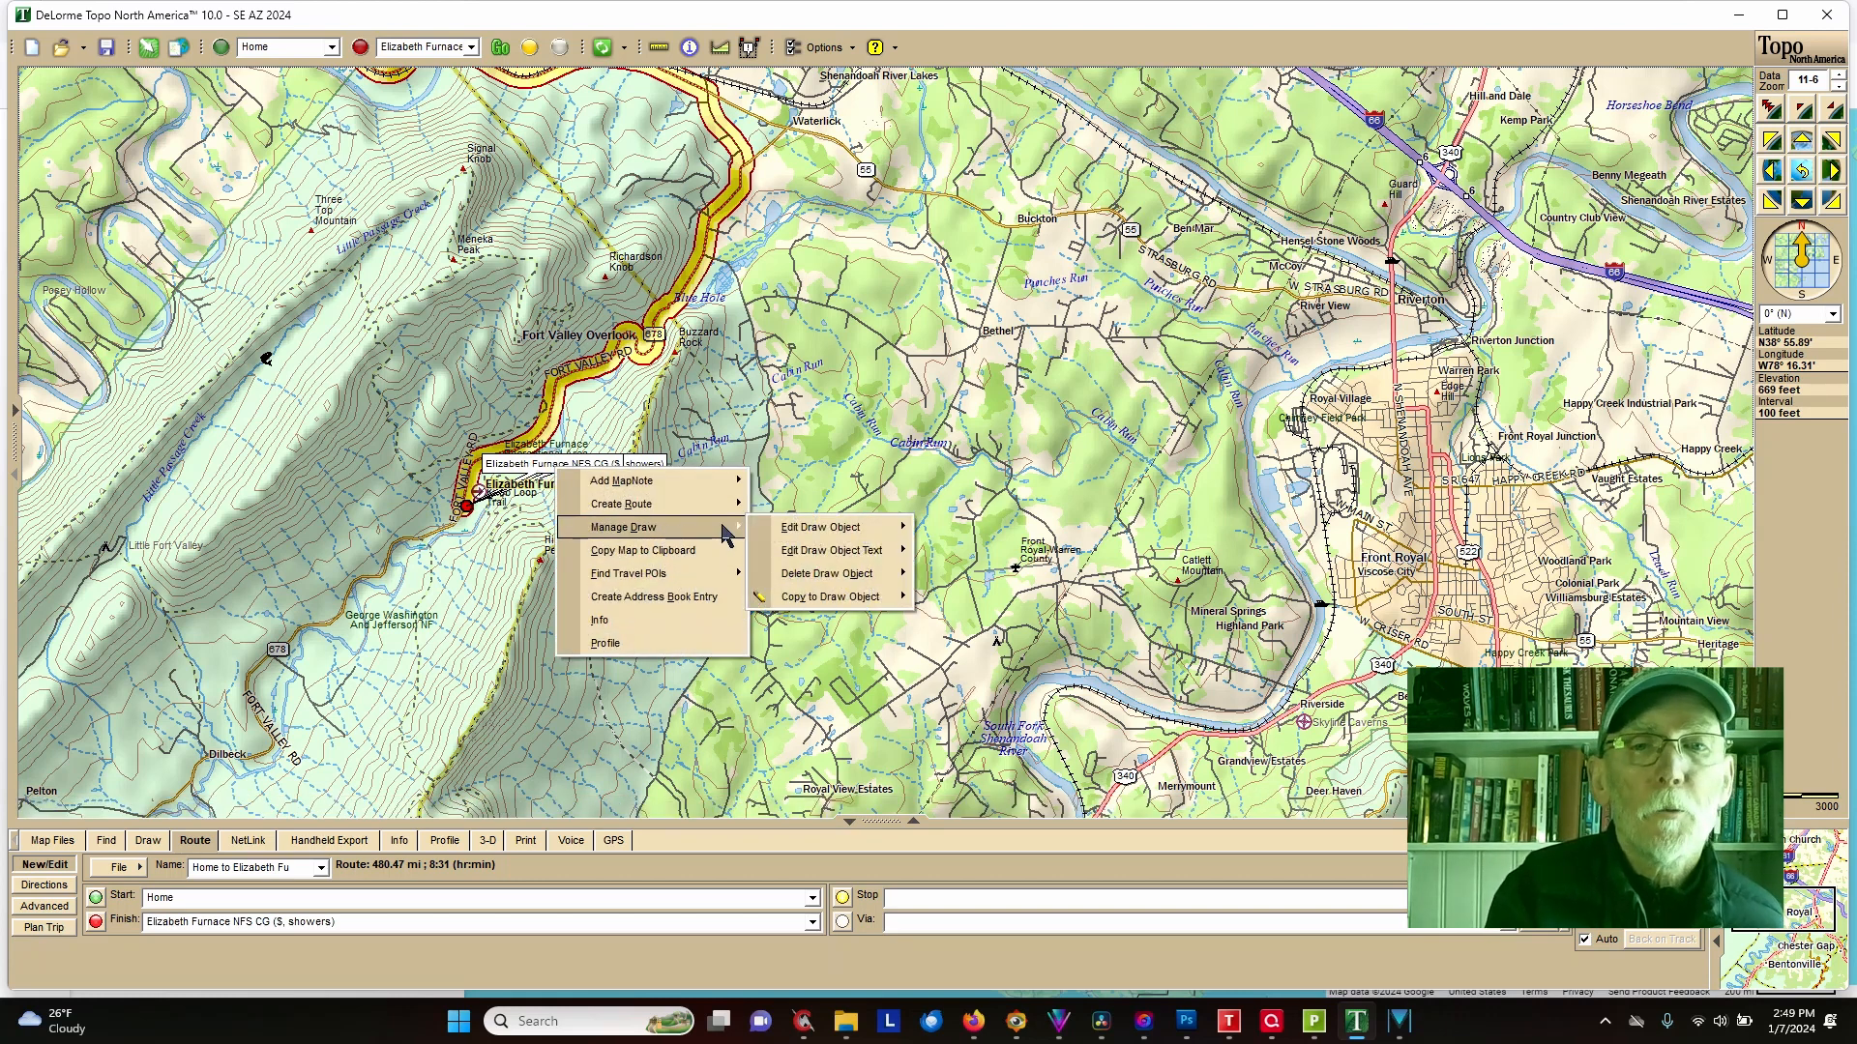
pyautogui.moveTo(858, 578)
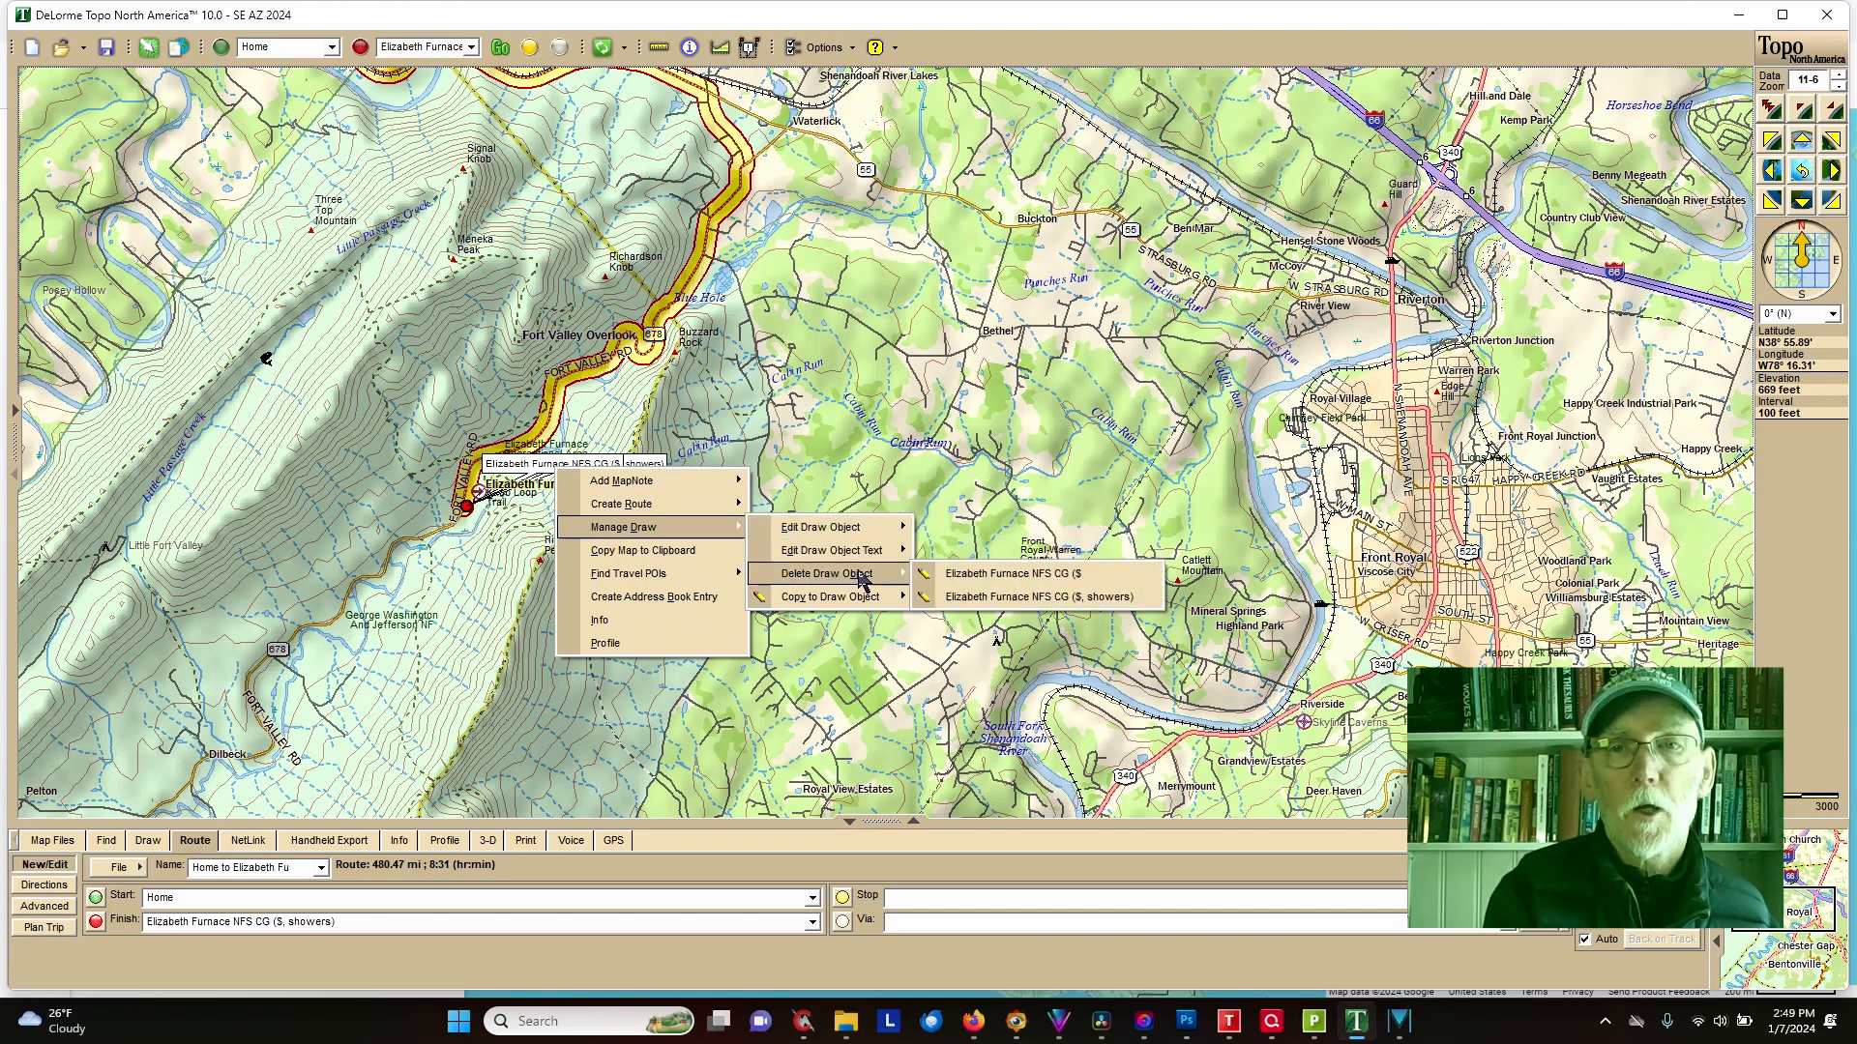
pyautogui.click(968, 580)
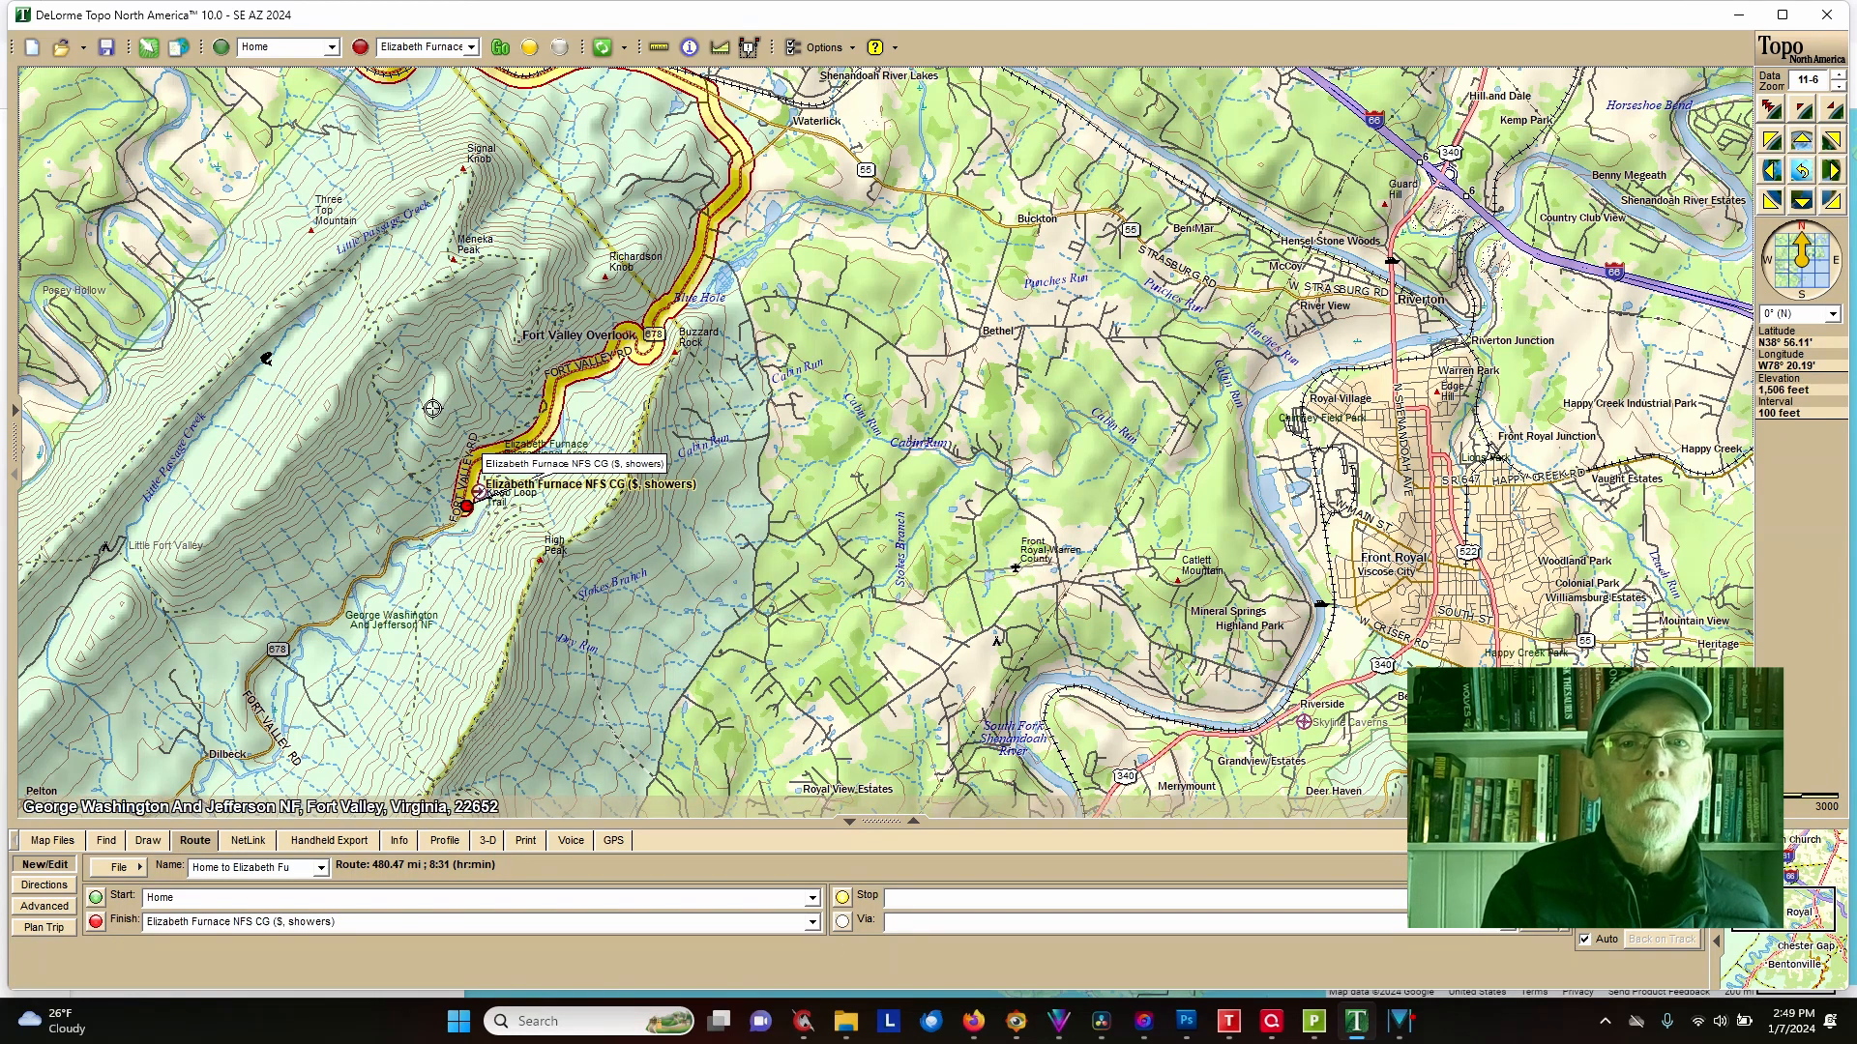
pyautogui.moveTo(432, 407); pyautogui.dragTo(705, 547)
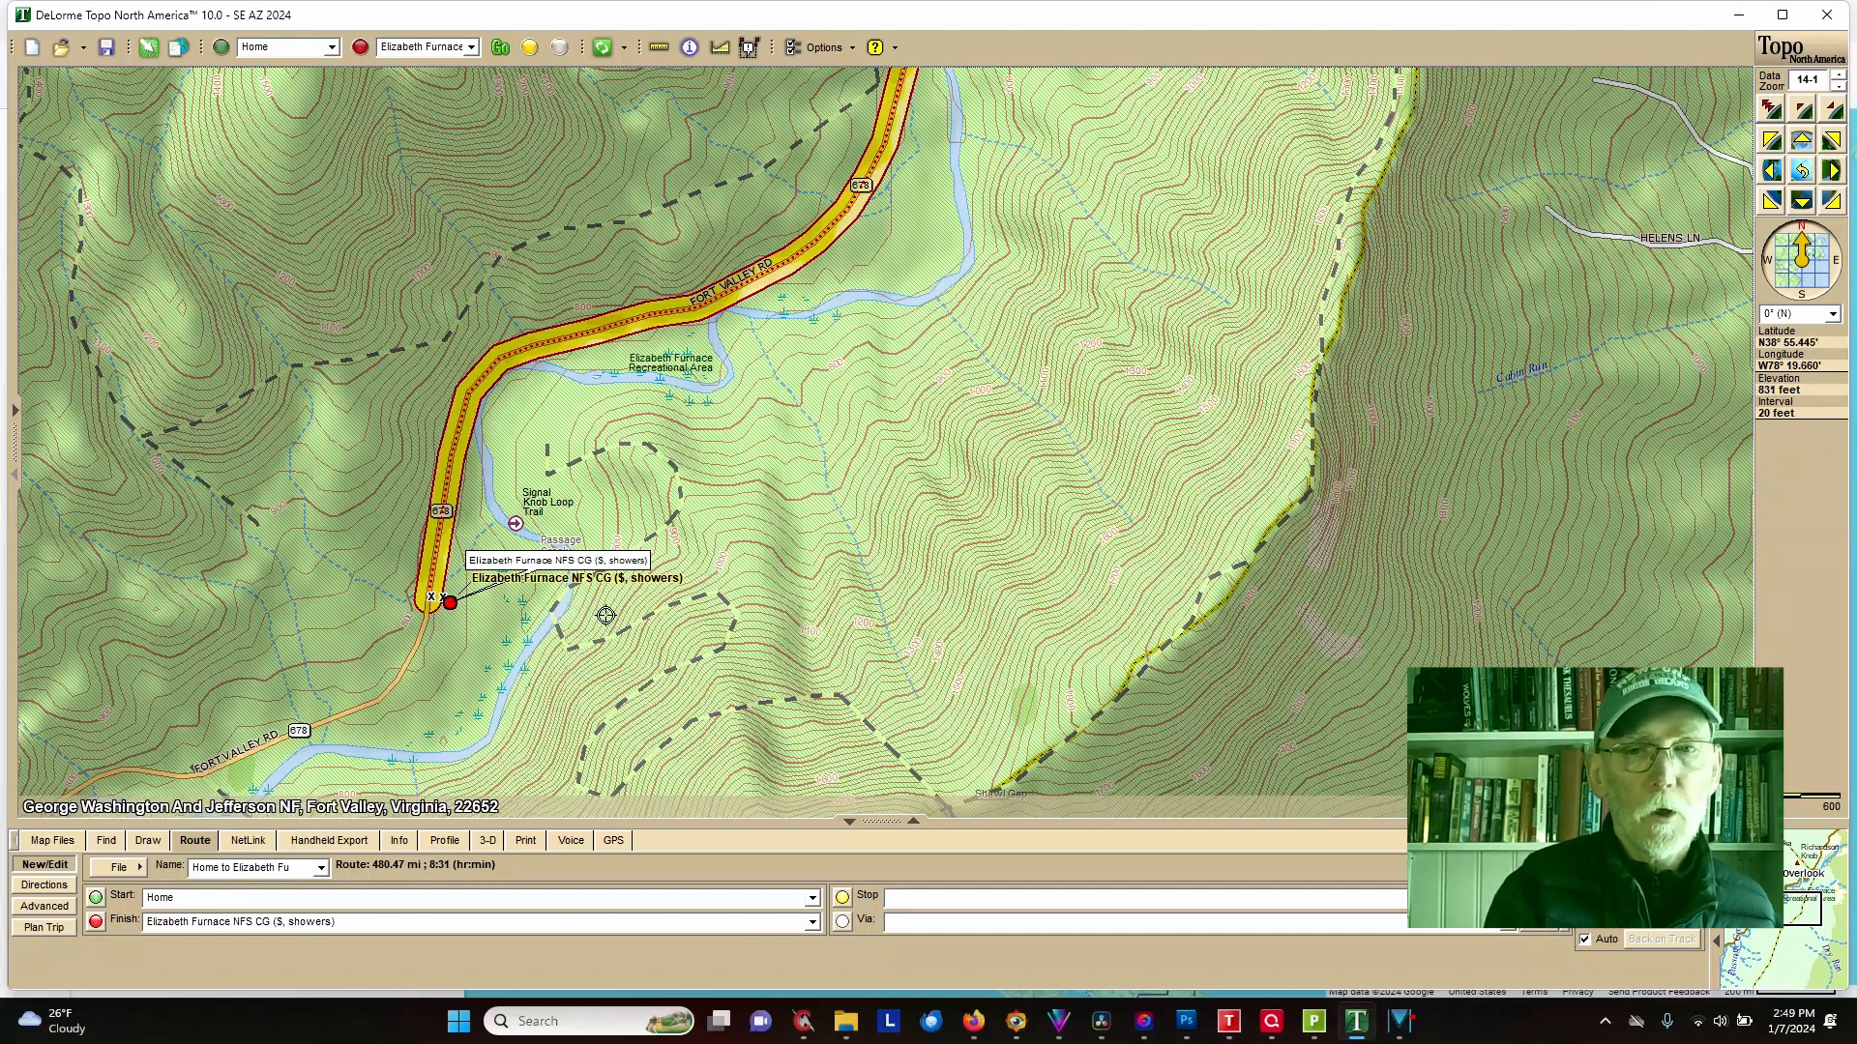
# Step: Switch to Google Maps in the browser and view the details of the Shoal Bay Park marker in Arkansas
pyautogui.moveTo(975, 1025)
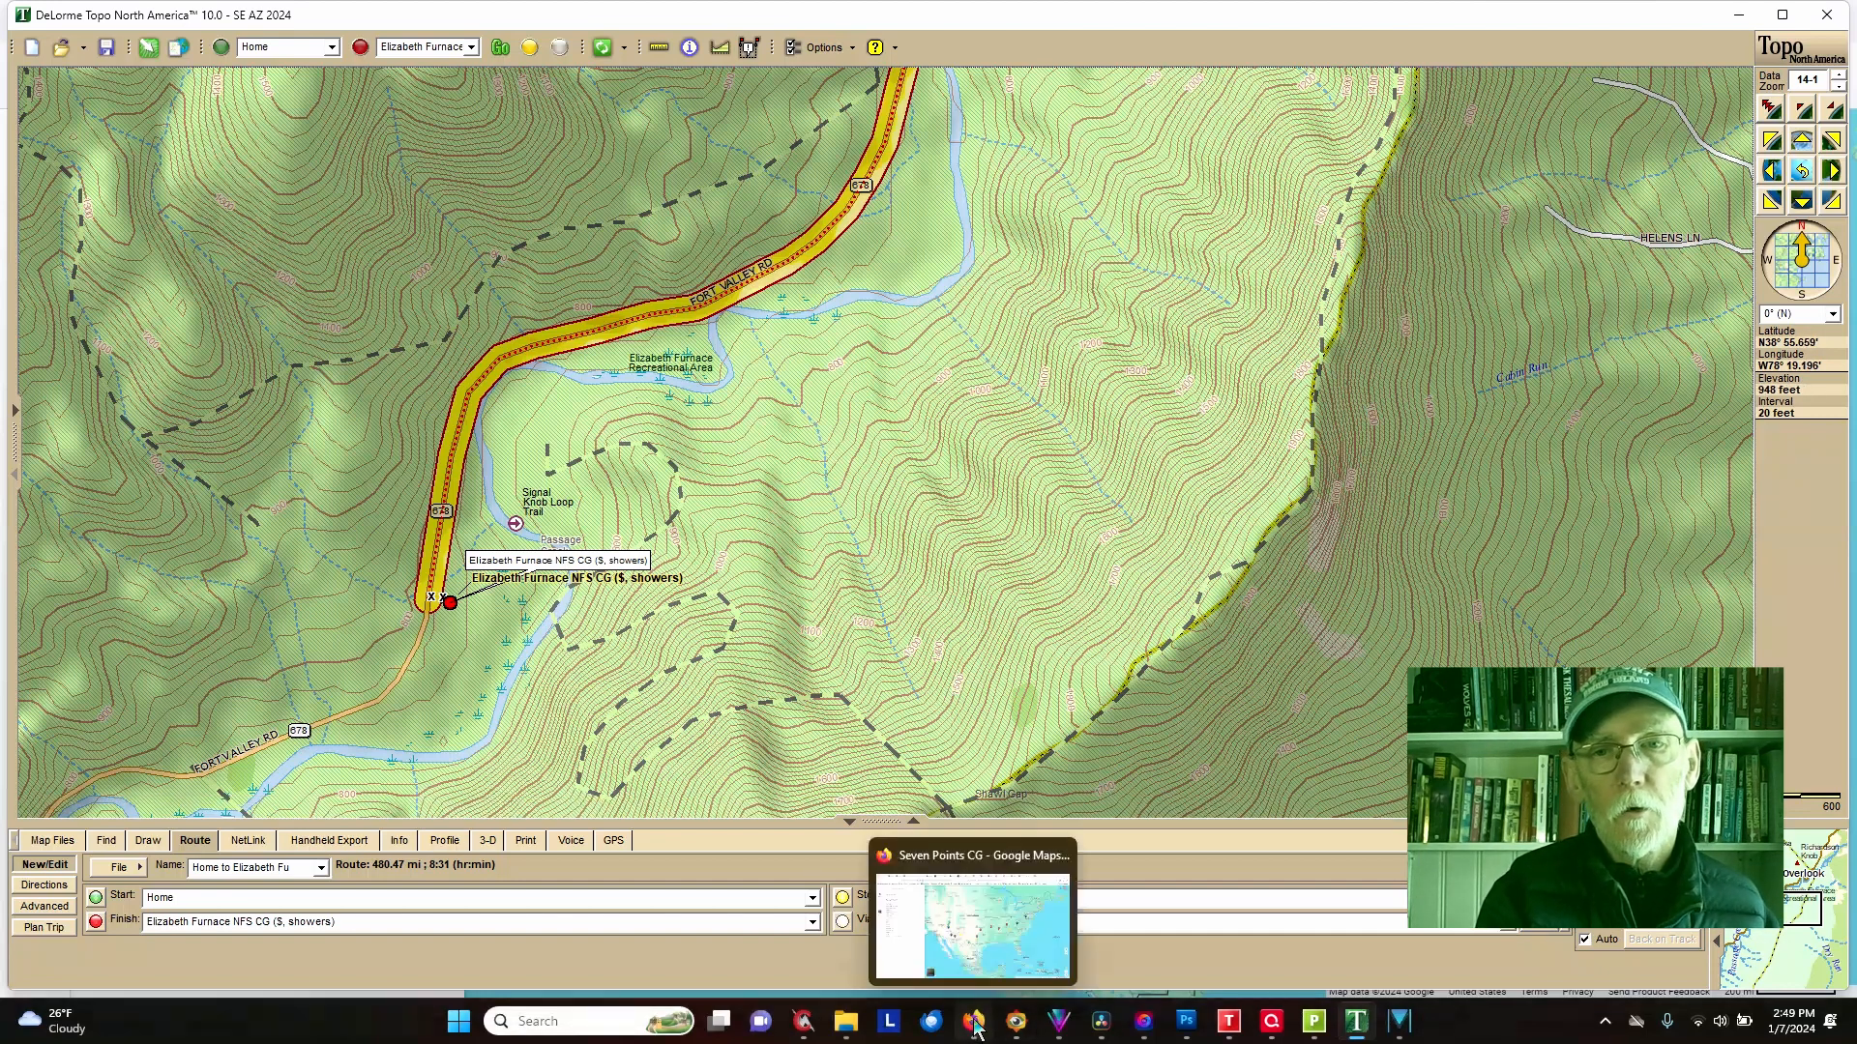
pyautogui.click(975, 1025)
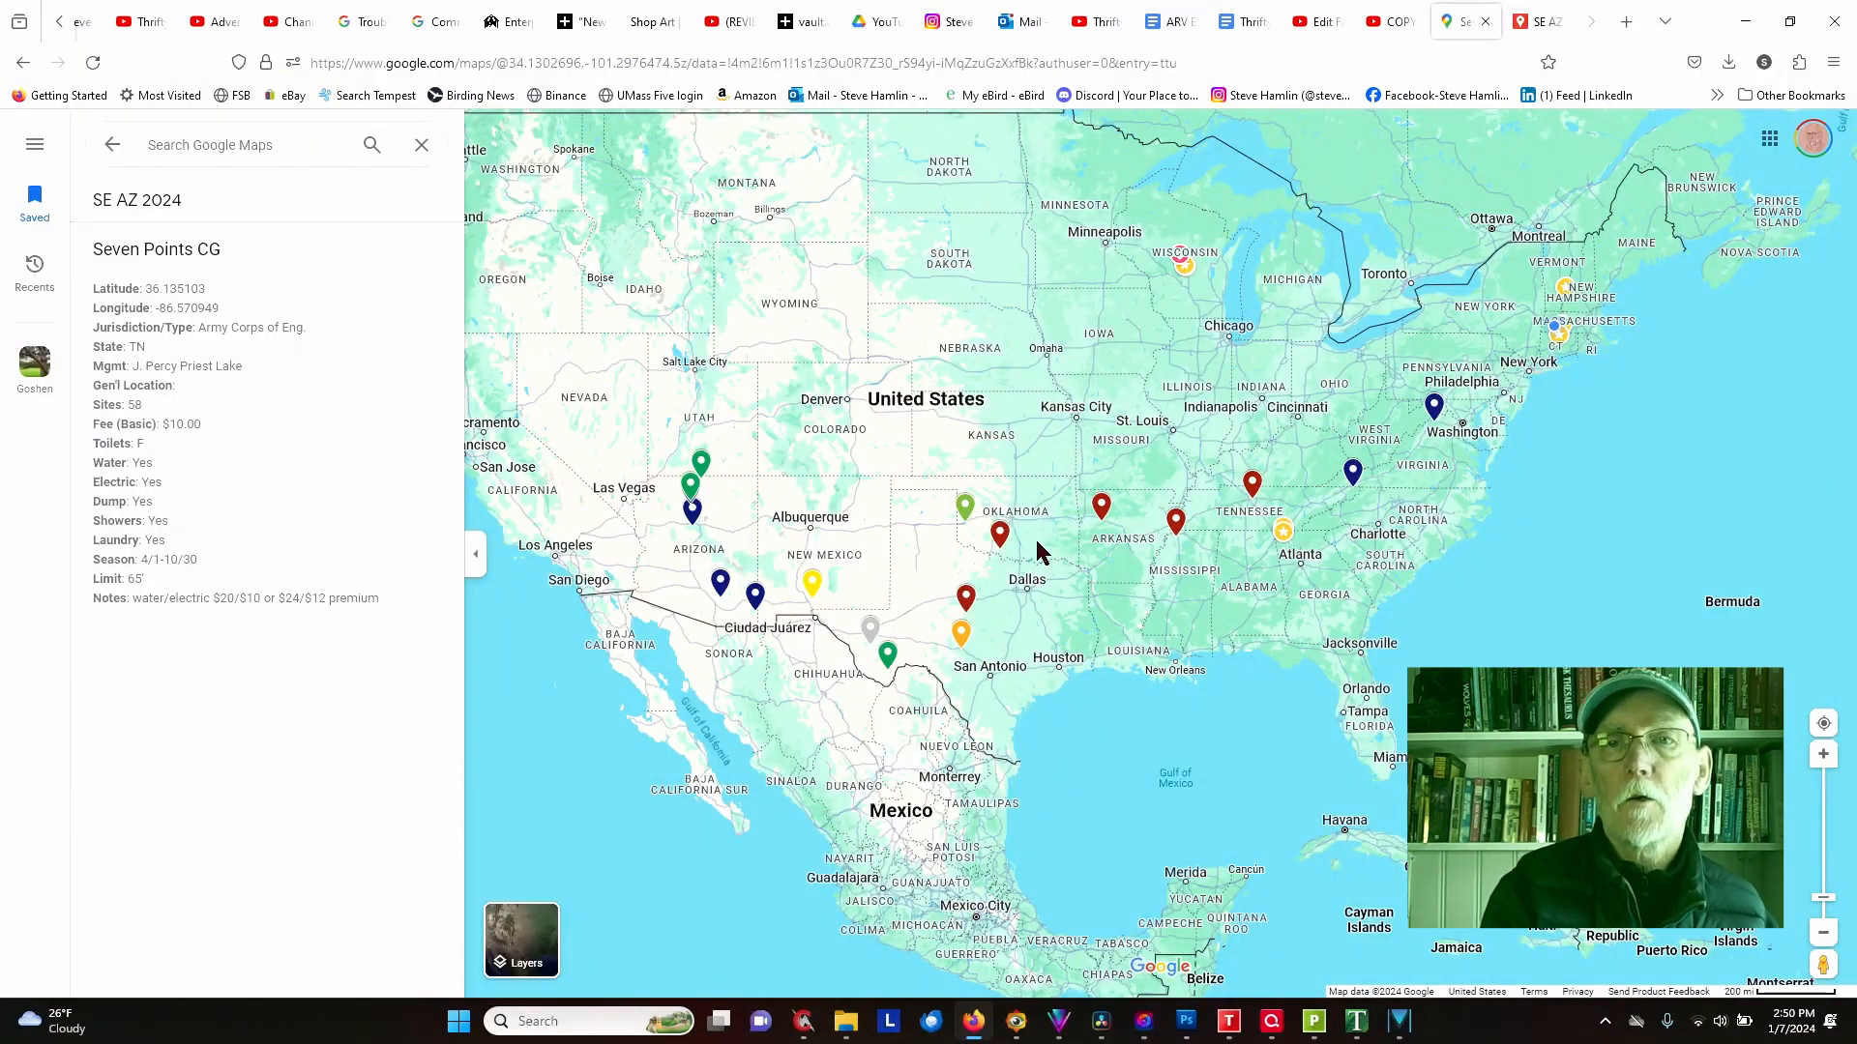
pyautogui.click(1102, 510)
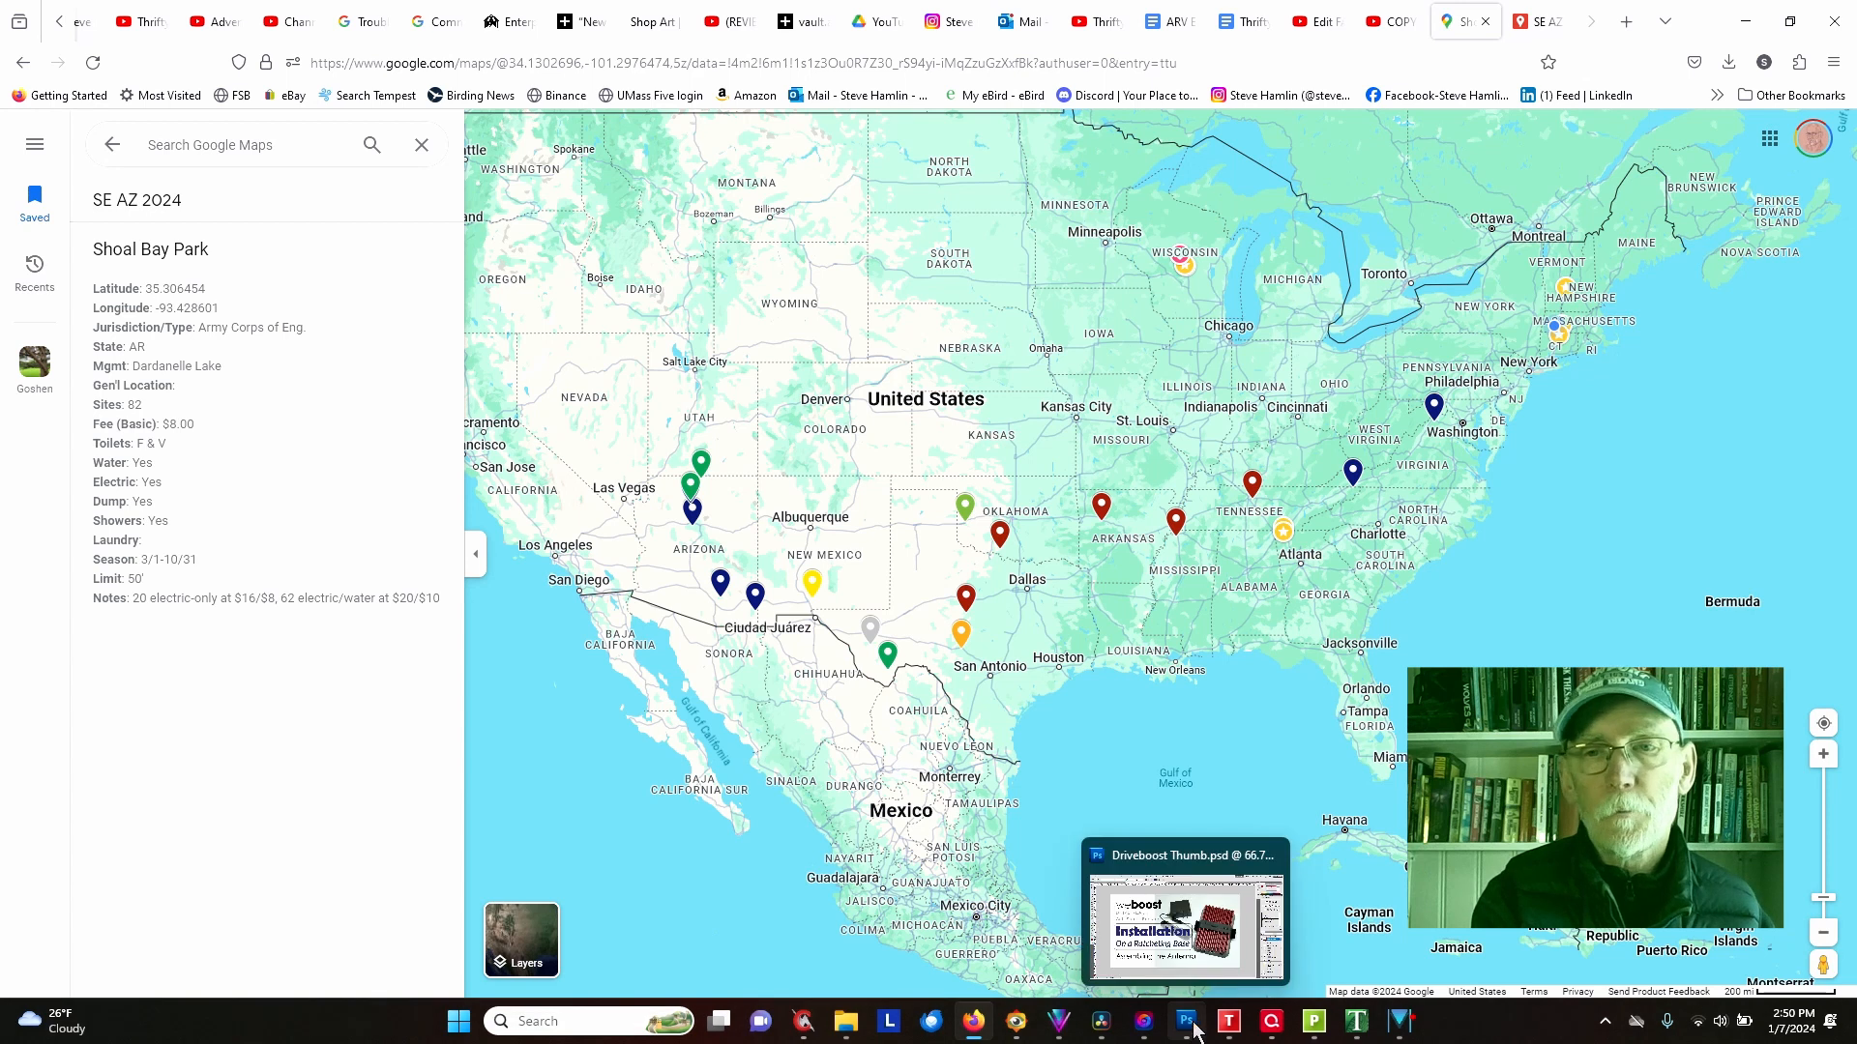
# Step: Switch back to DeLorme Topo North America, view the whole cross-country route from Home to Arizona, and display the list of draw files
pyautogui.click(974, 1033)
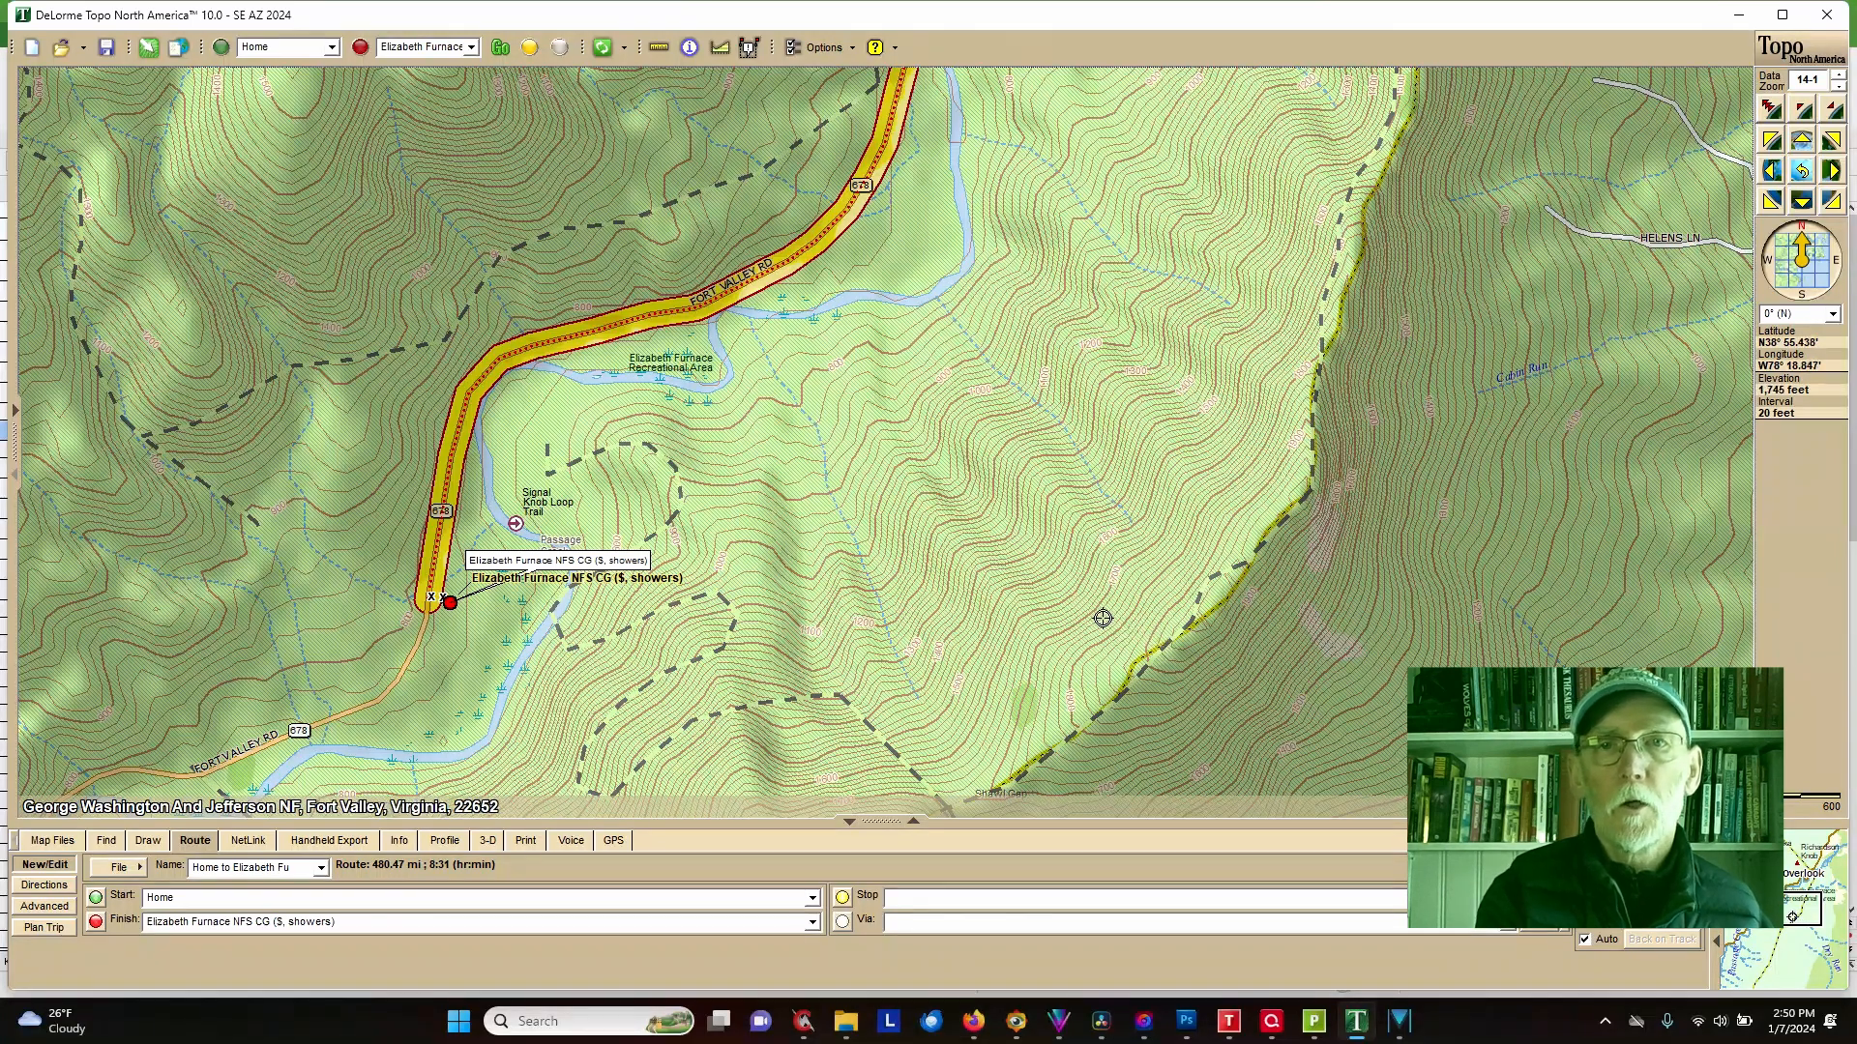
pyautogui.moveTo(1100, 616); pyautogui.dragTo(936, 428)
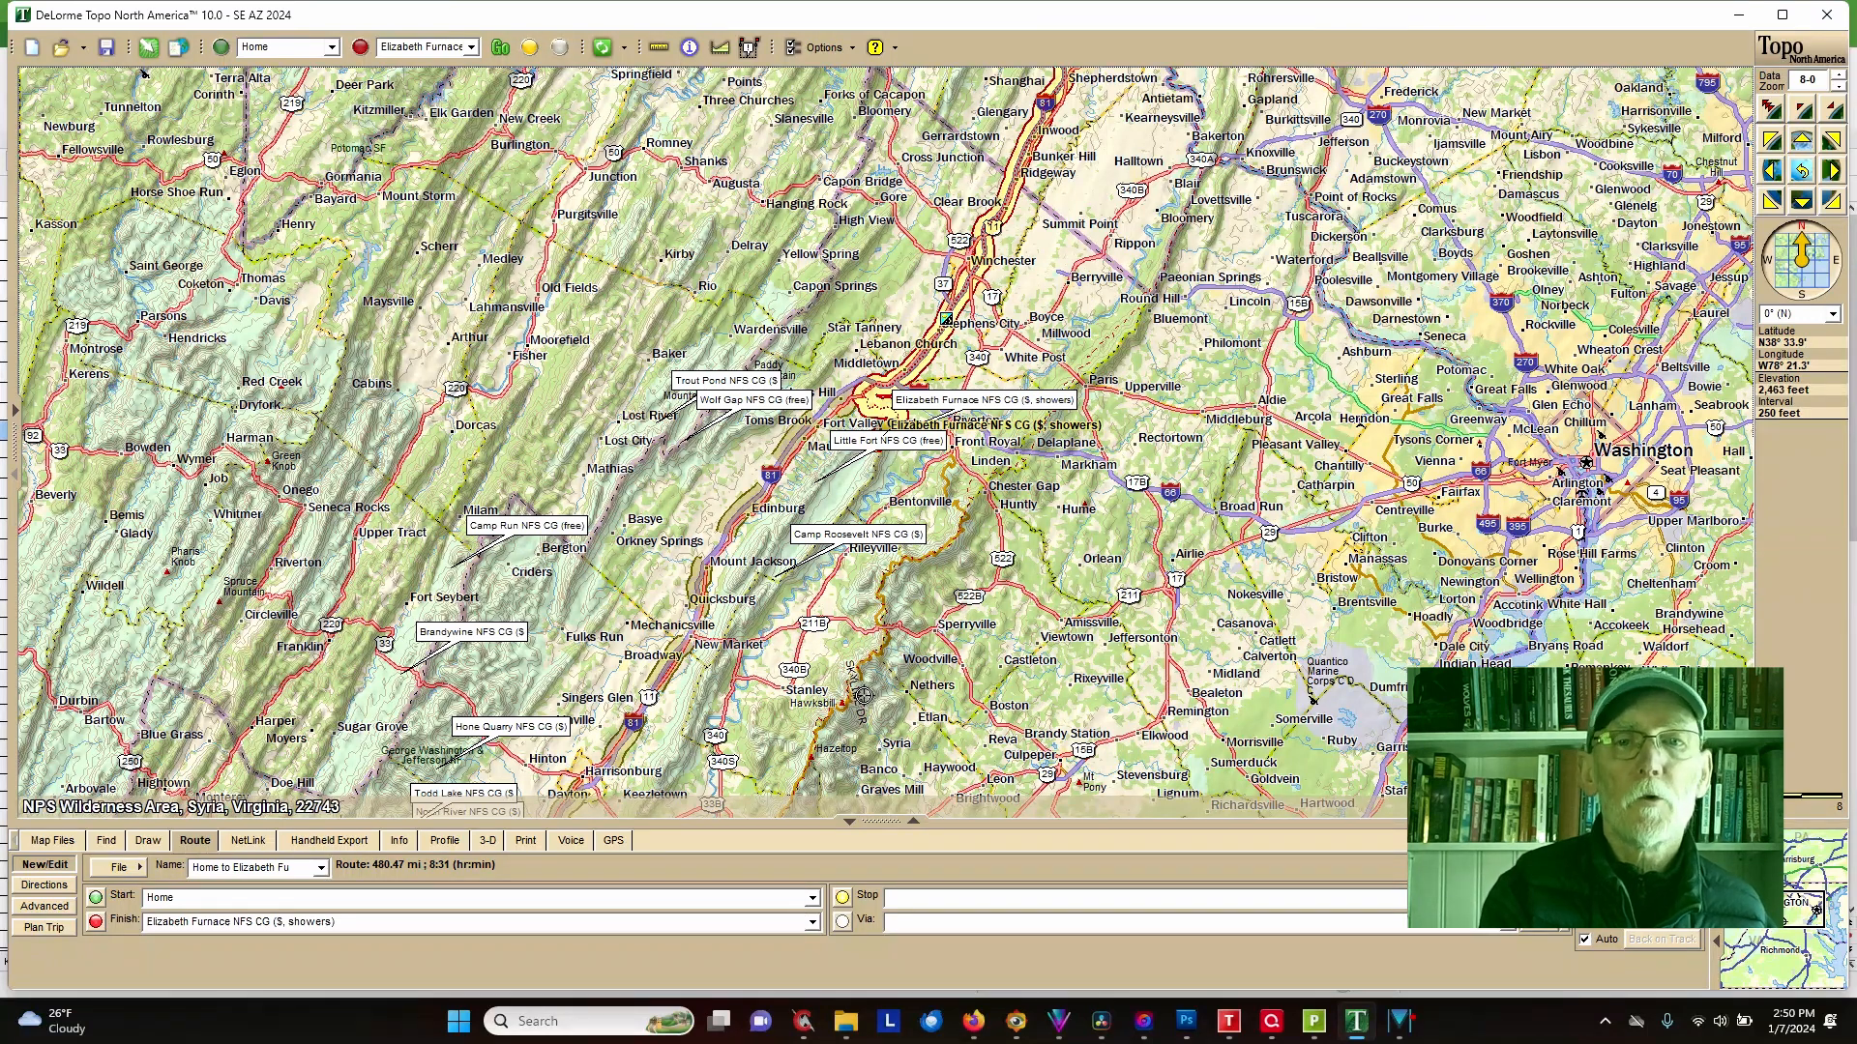
pyautogui.moveTo(873, 705); pyautogui.dragTo(729, 549)
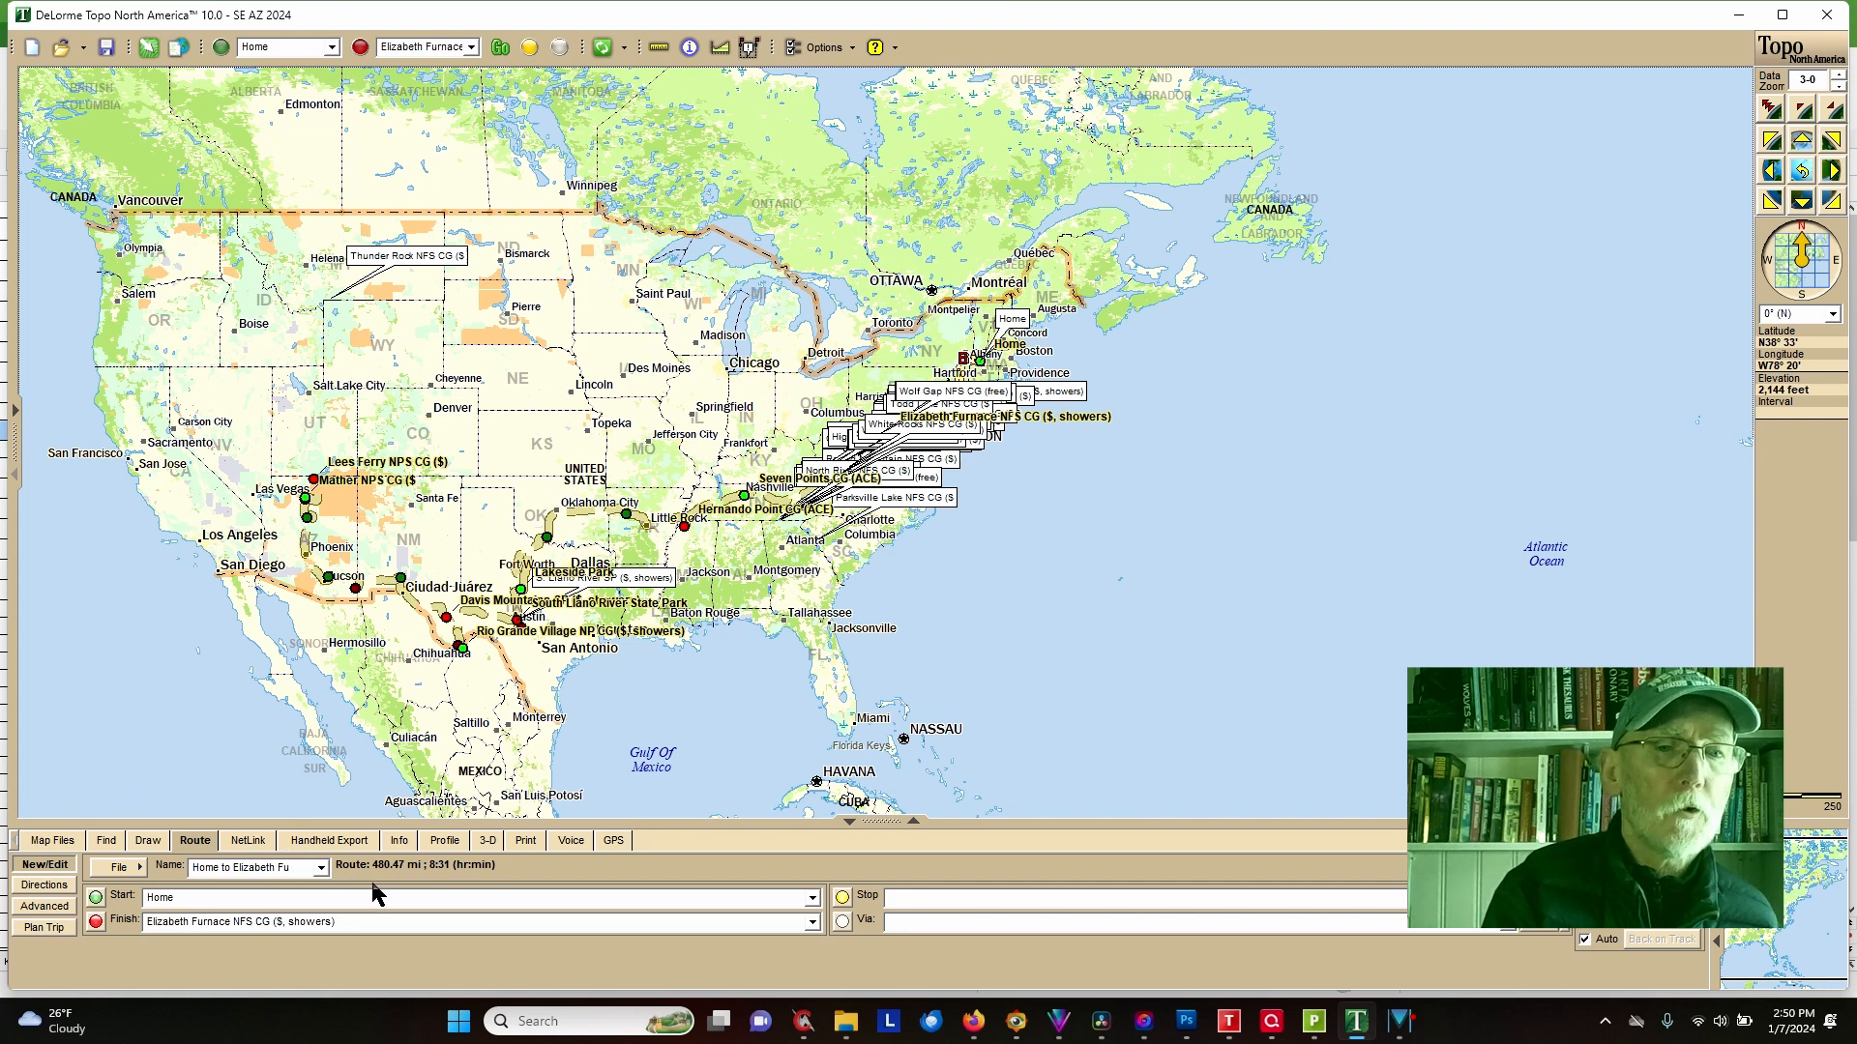
pyautogui.click(148, 841)
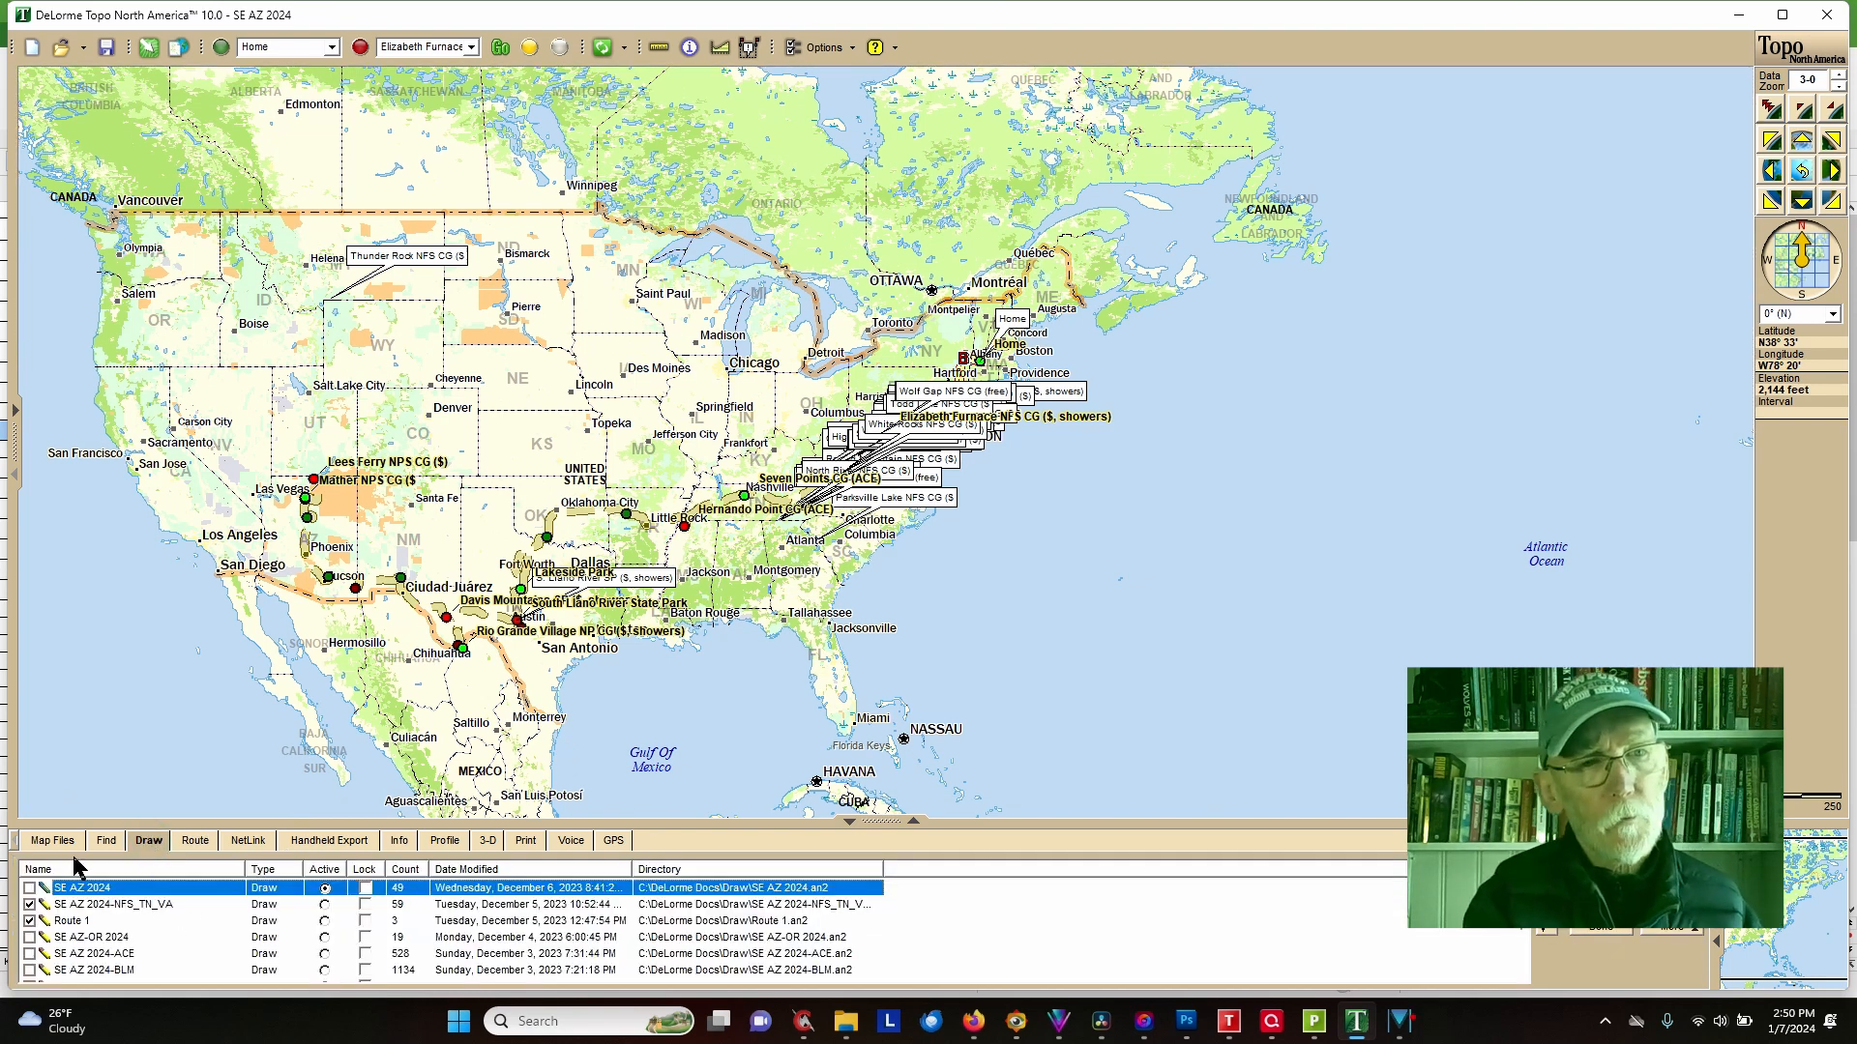